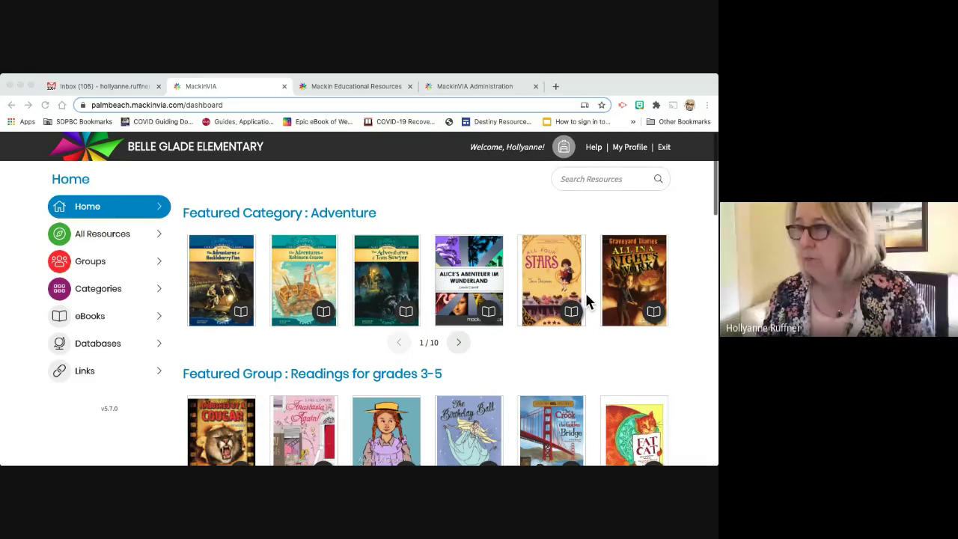
Look over the featured rows on the home page and open the list of resource groups.
scroll(585, 299, down, 1)
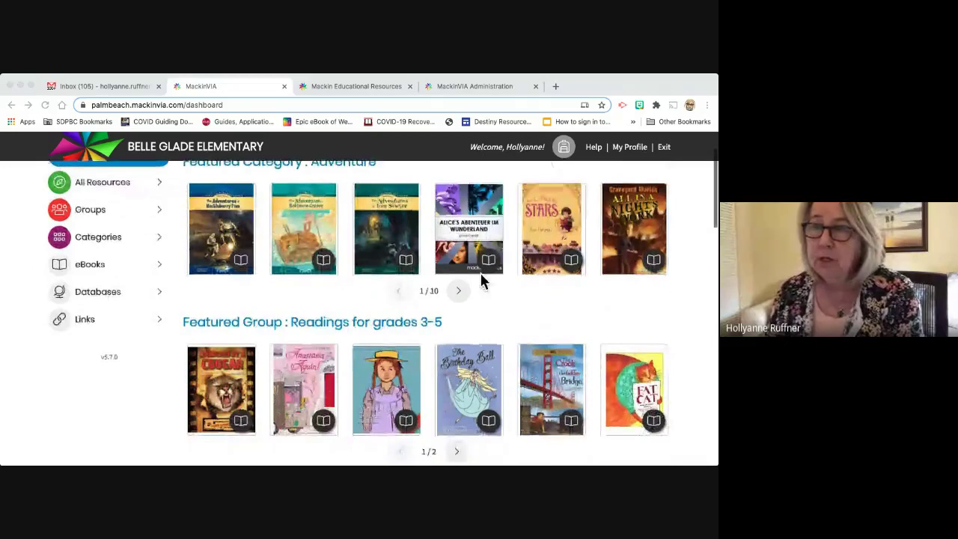
scroll(481, 277, up, 1)
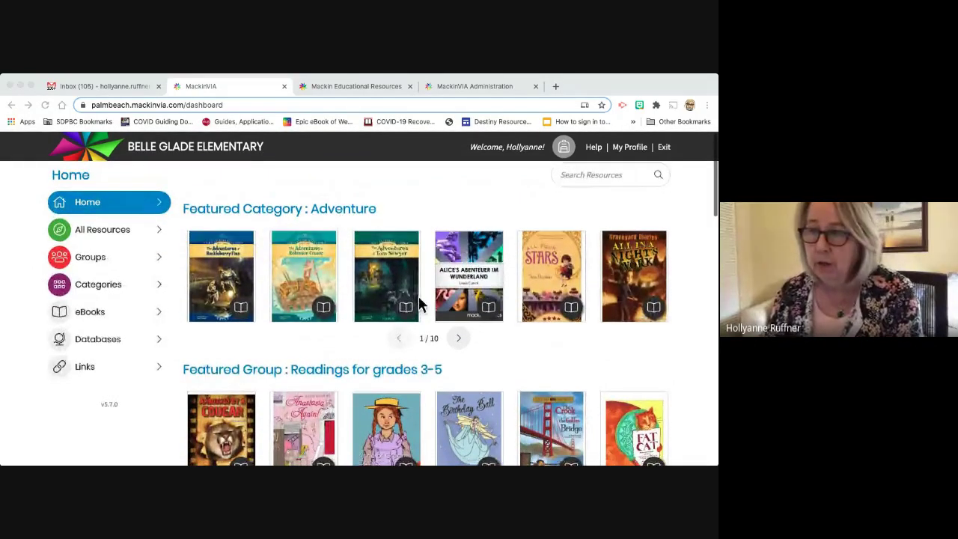
scroll(419, 302, down, 3)
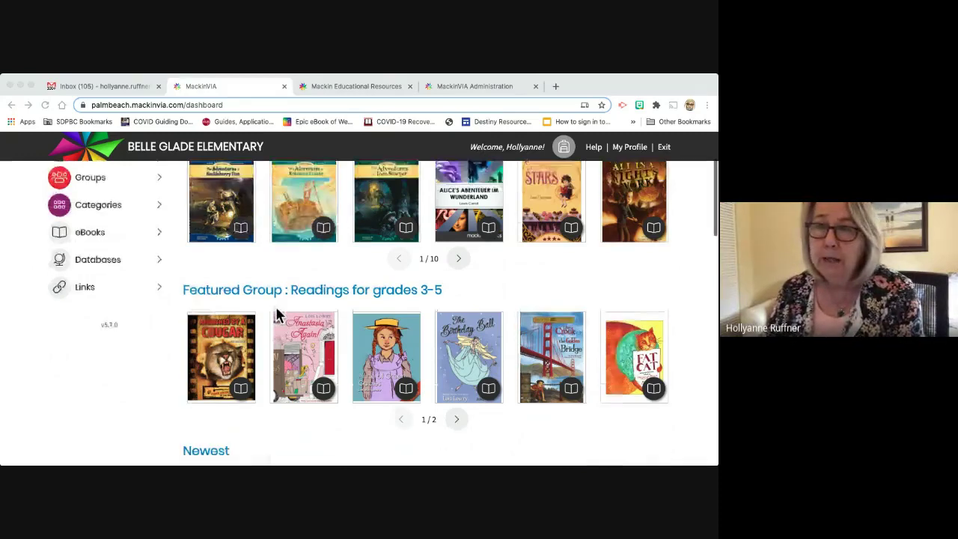
scroll(274, 313, up, 3)
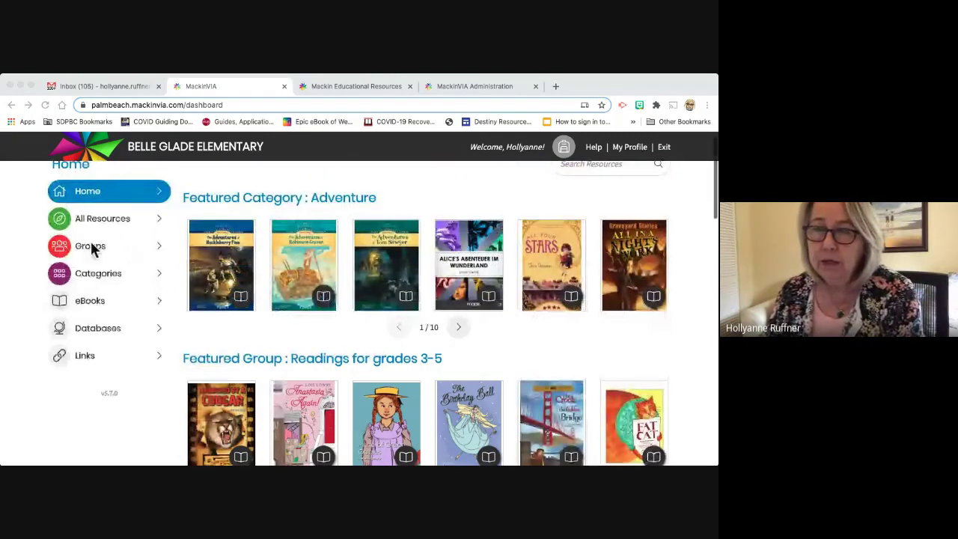
click(159, 251)
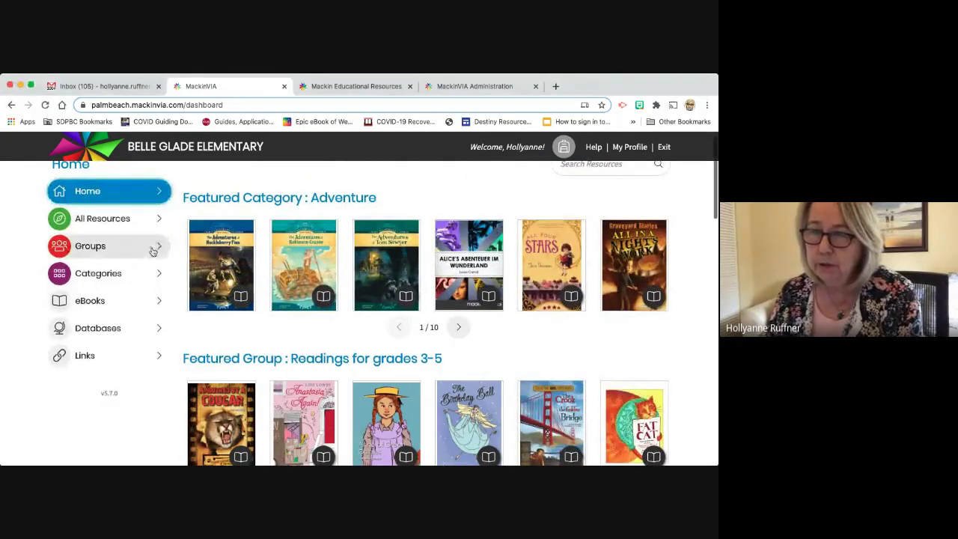
click(152, 251)
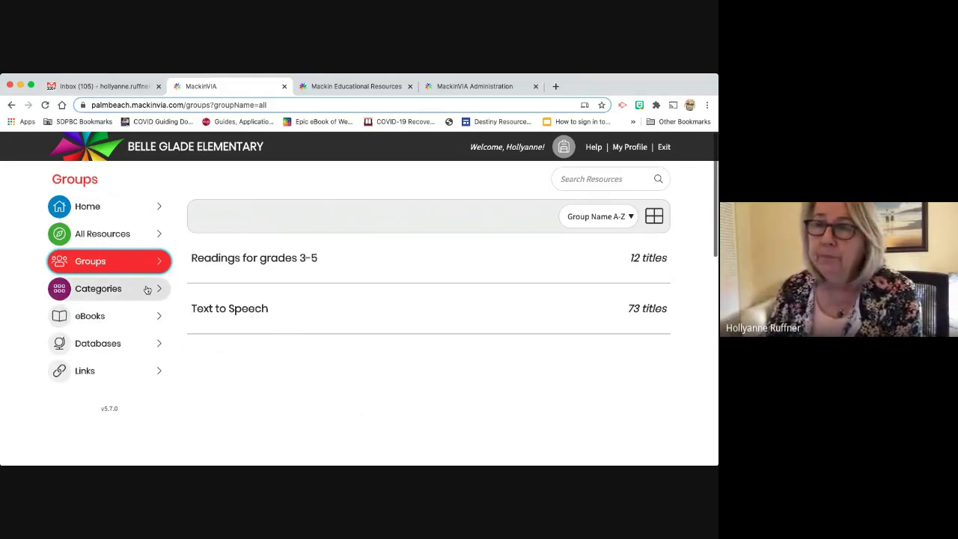
Return to the home page and examine its rows down to the Folklore, Fairytales, and Mythology category.
click(159, 210)
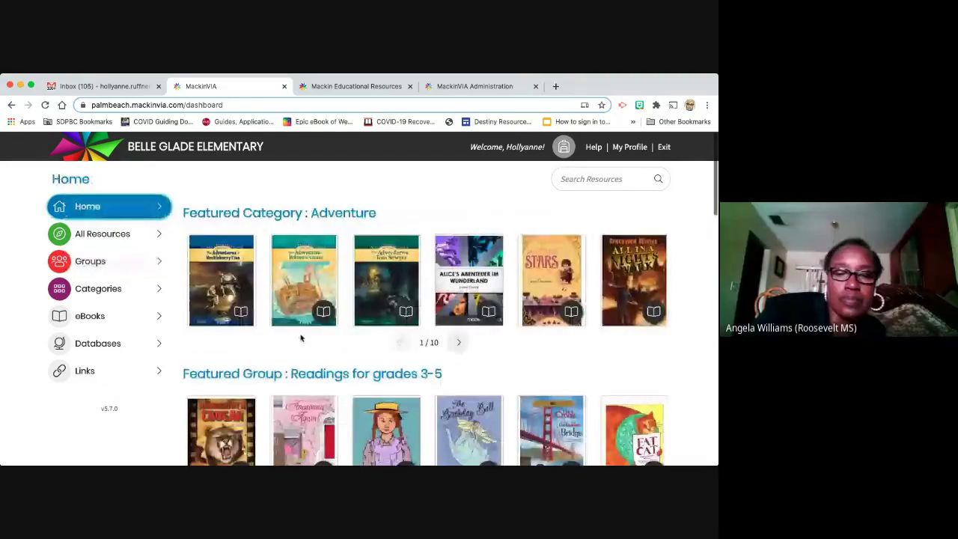
scroll(301, 338, down, 5)
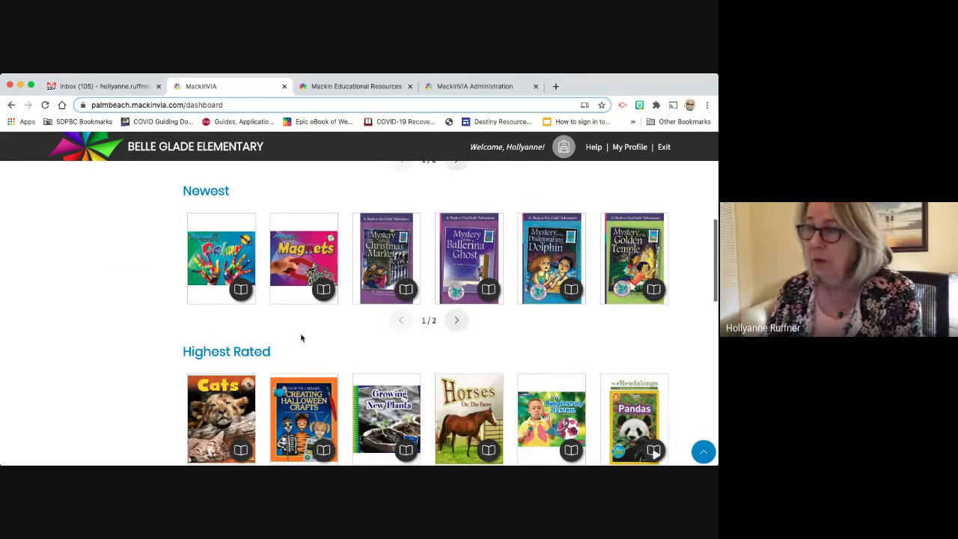
scroll(301, 337, down, 3)
scroll(301, 339, down, 1)
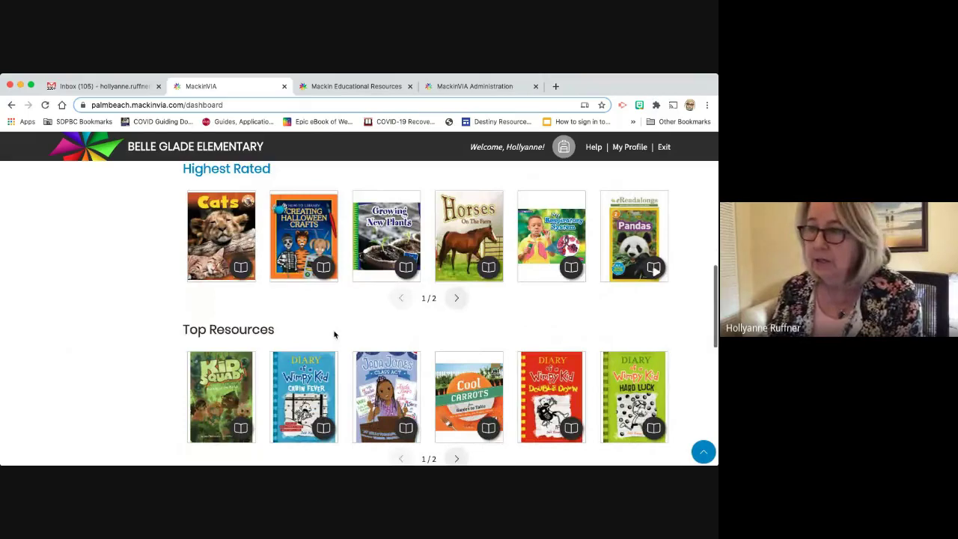
scroll(334, 334, down, 1)
scroll(334, 334, down, 5)
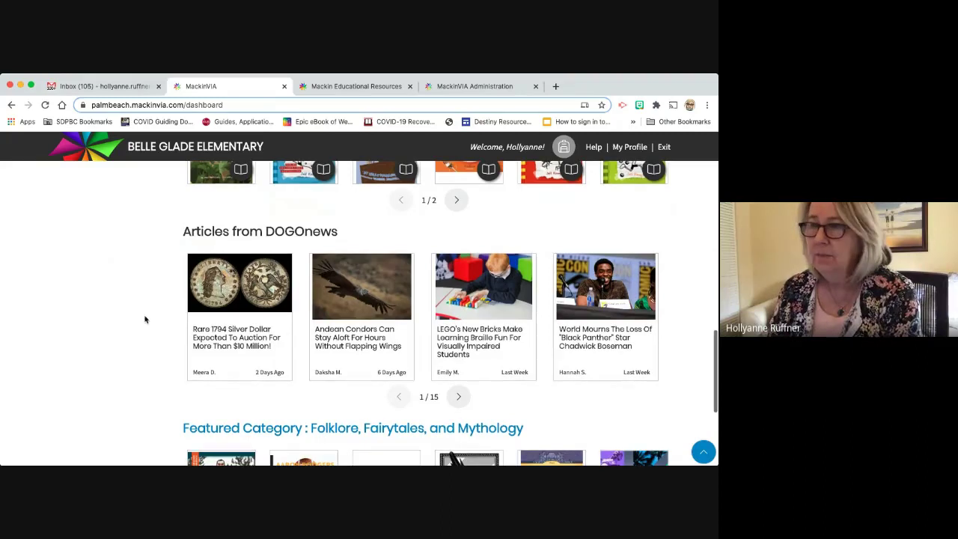
scroll(403, 336, down, 2)
scroll(403, 336, up, 1)
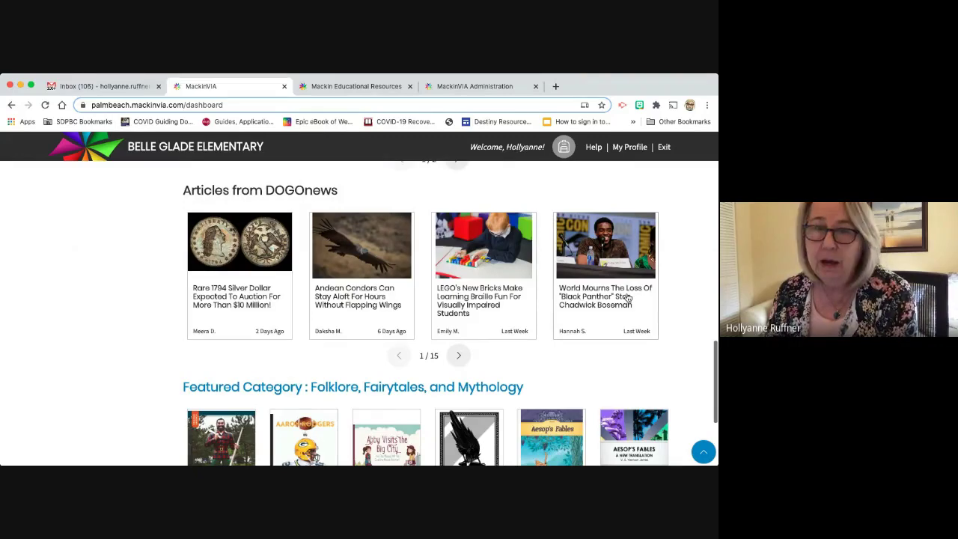
scroll(627, 298, down, 3)
scroll(628, 298, down, 3)
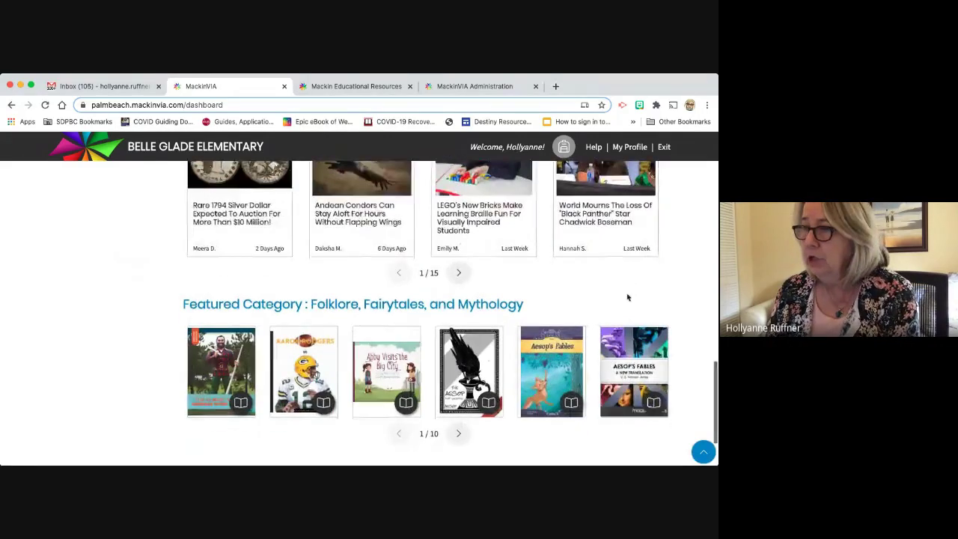
mouse_move(207, 366)
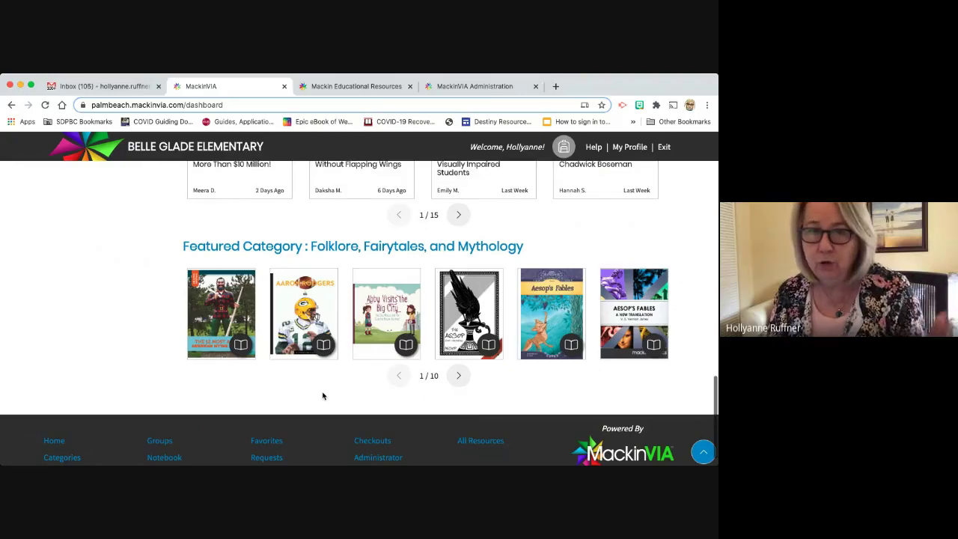
Open the eBook Horses On The Farm from the Highest Rated row in the reader.
scroll(323, 396, up, 10)
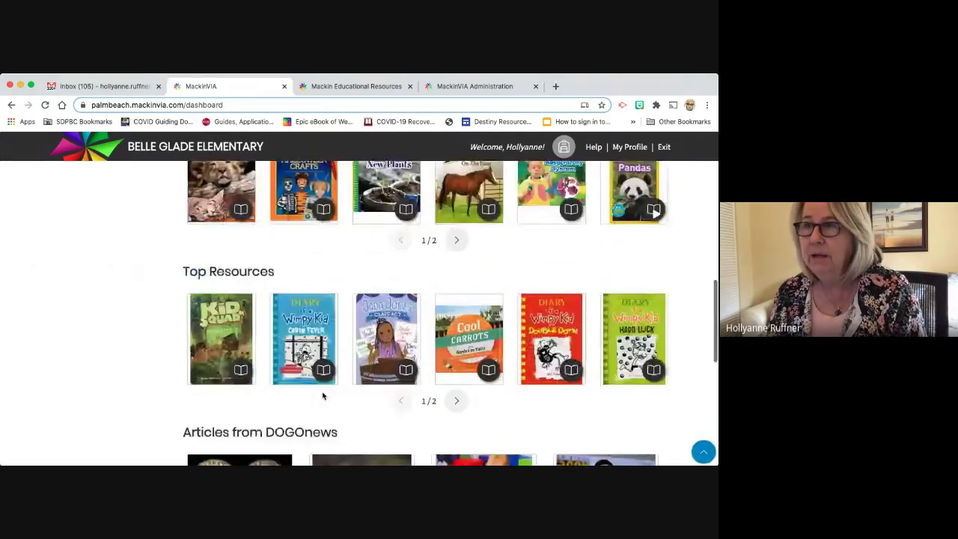
scroll(323, 396, up, 5)
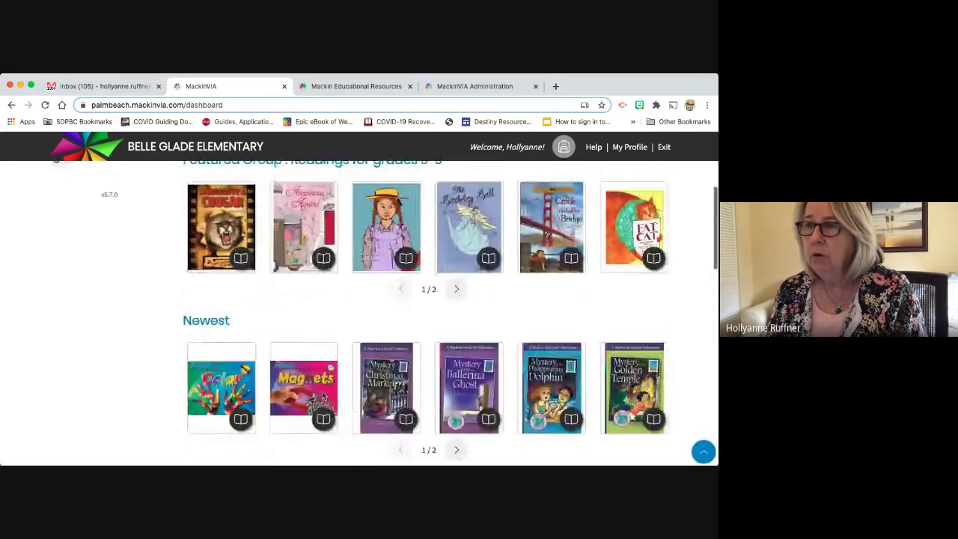
scroll(323, 396, up, 4)
mouse_move(323, 396)
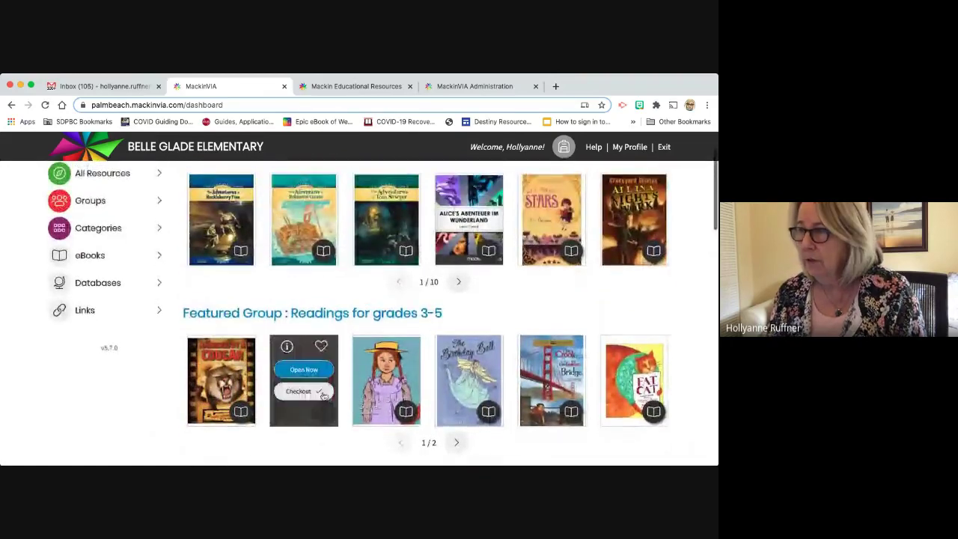
mouse_move(278, 288)
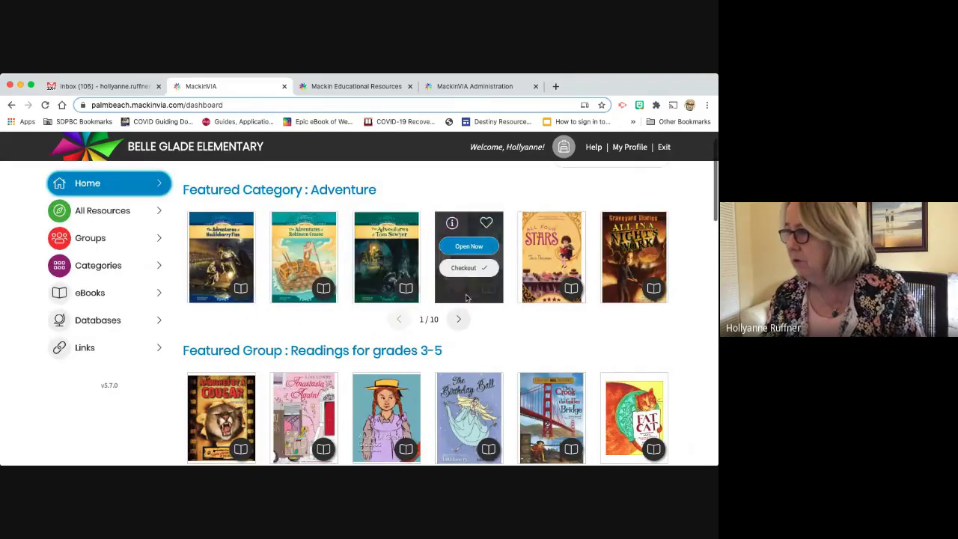
scroll(466, 299, down, 2)
scroll(465, 298, down, 5)
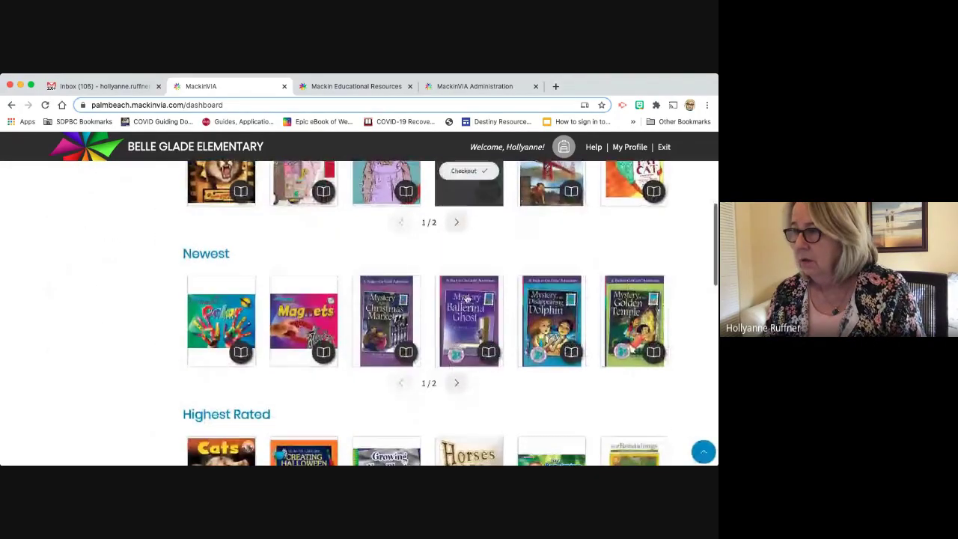
scroll(465, 299, down, 5)
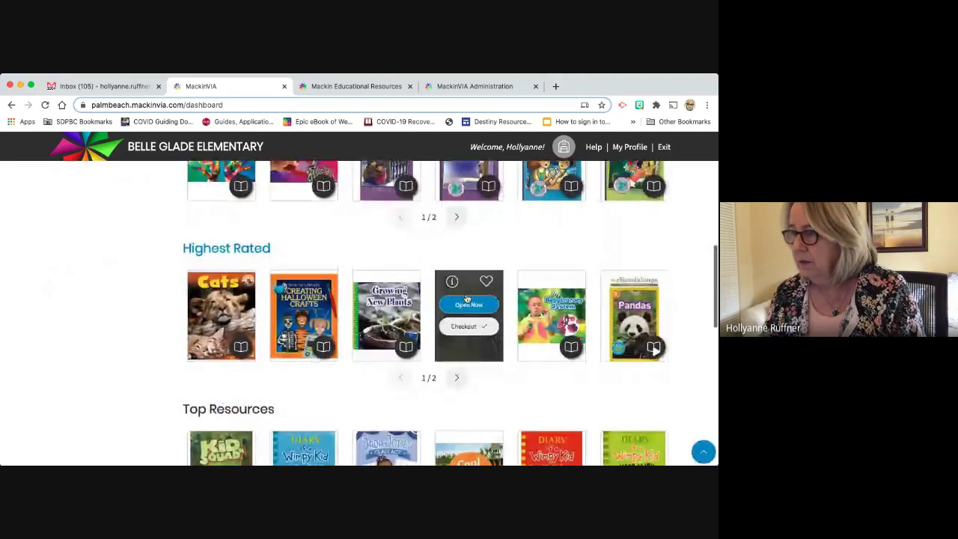
mouse_move(497, 353)
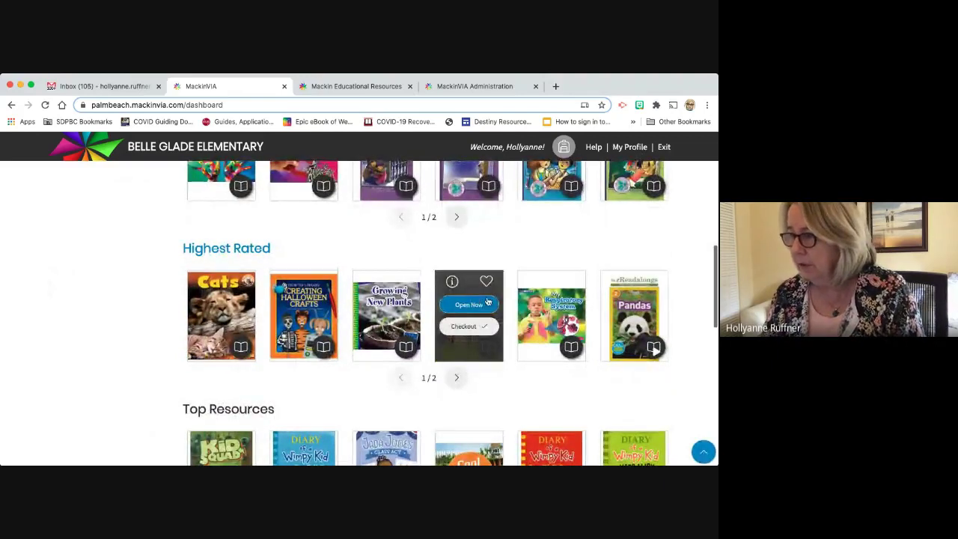
scroll(485, 304, down, 3)
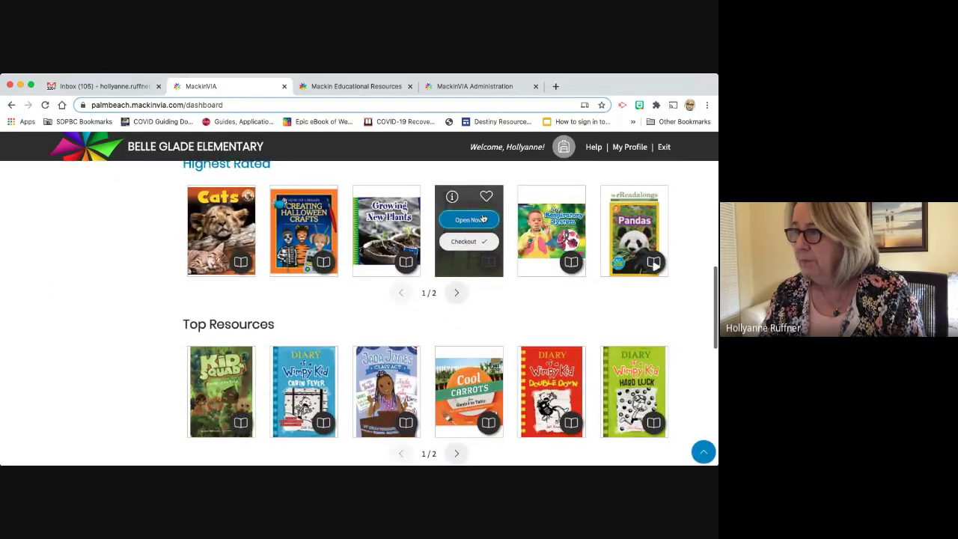
click(482, 217)
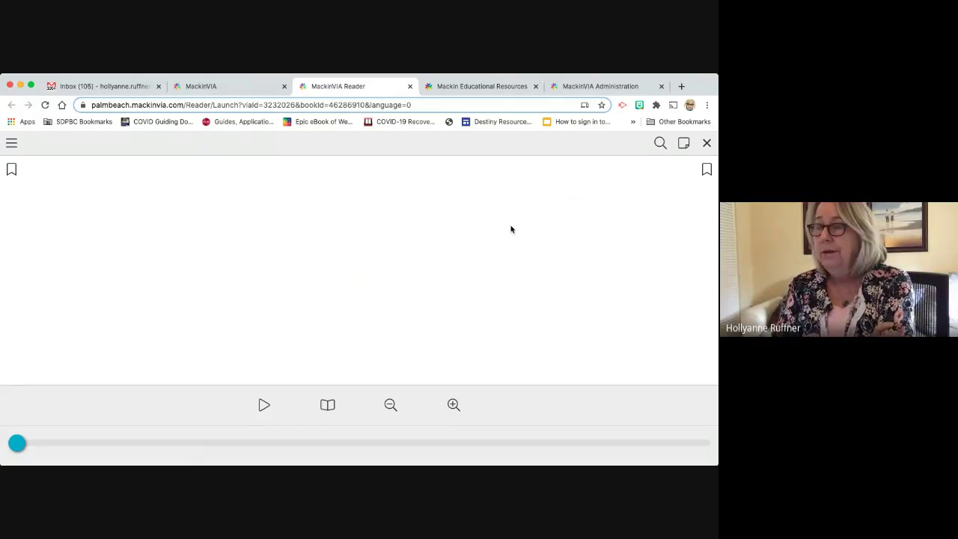
Start the book's read-aloud narration at 1x speed with the Alex voice, pause and resume it, and halt it again.
click(265, 407)
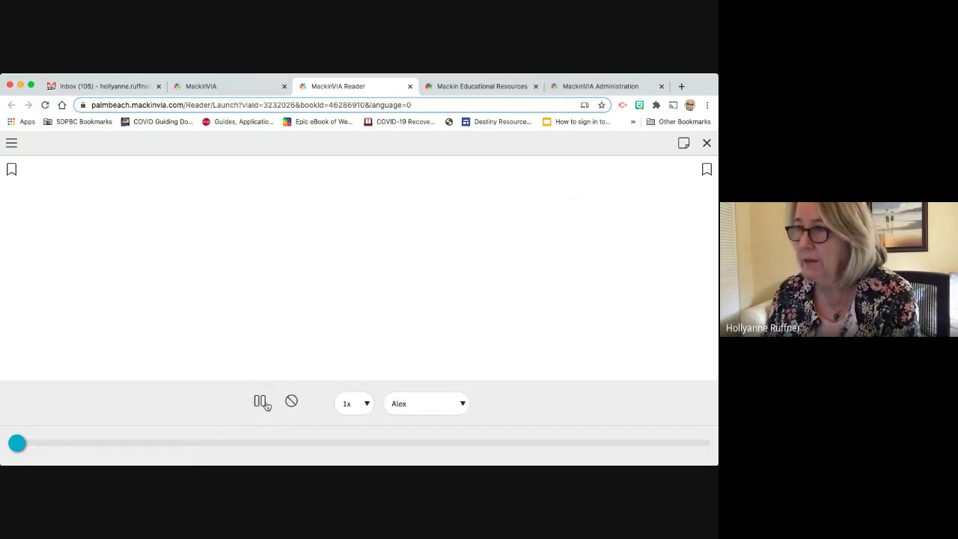
click(264, 404)
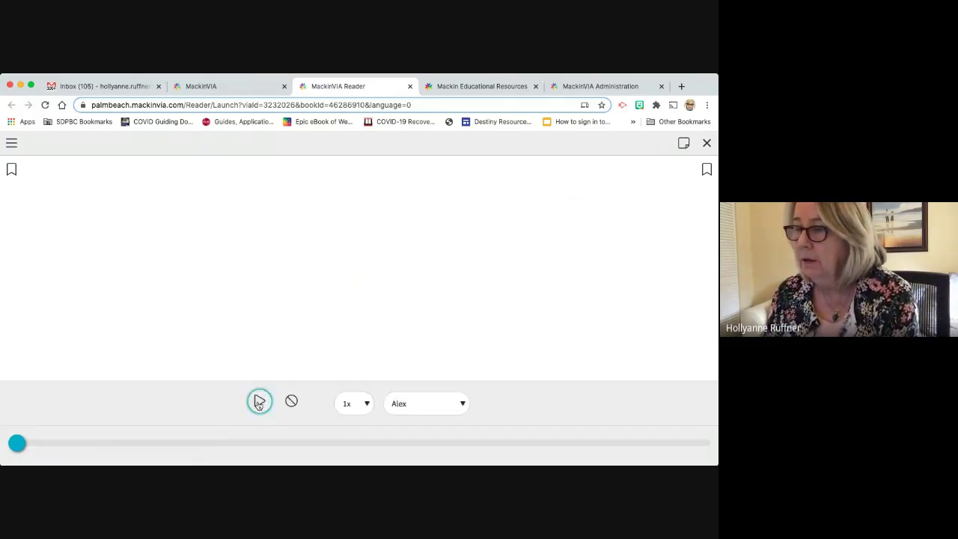
click(259, 402)
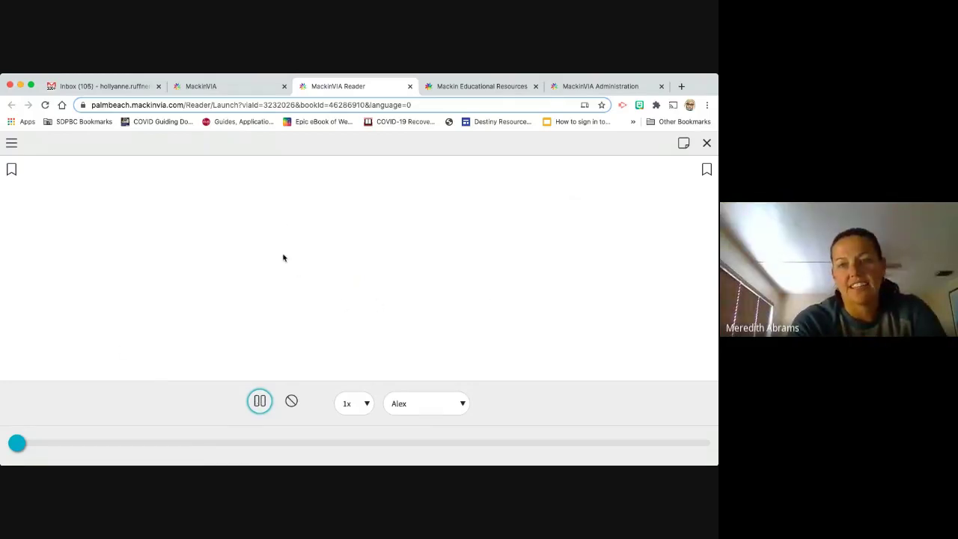
click(259, 401)
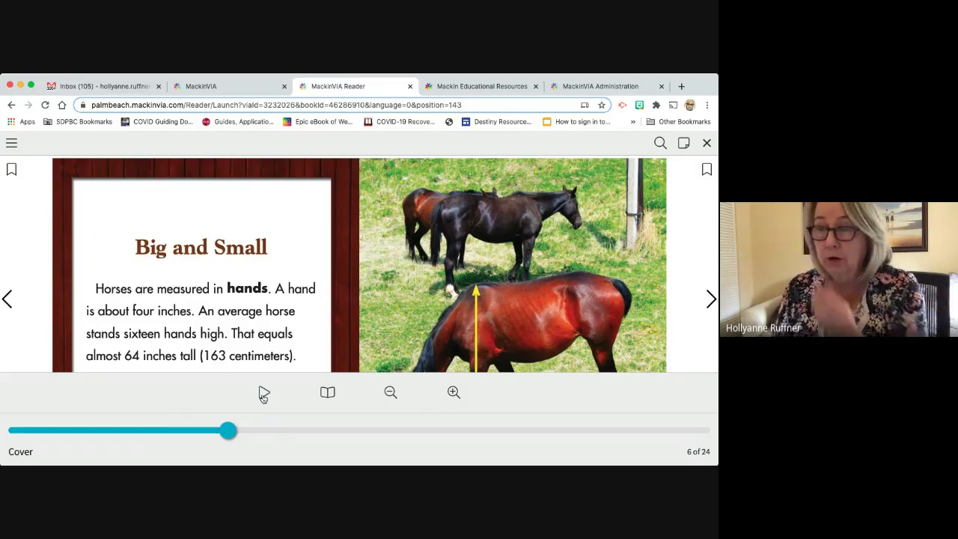
Page through the book to page 12 and close the reader.
click(328, 392)
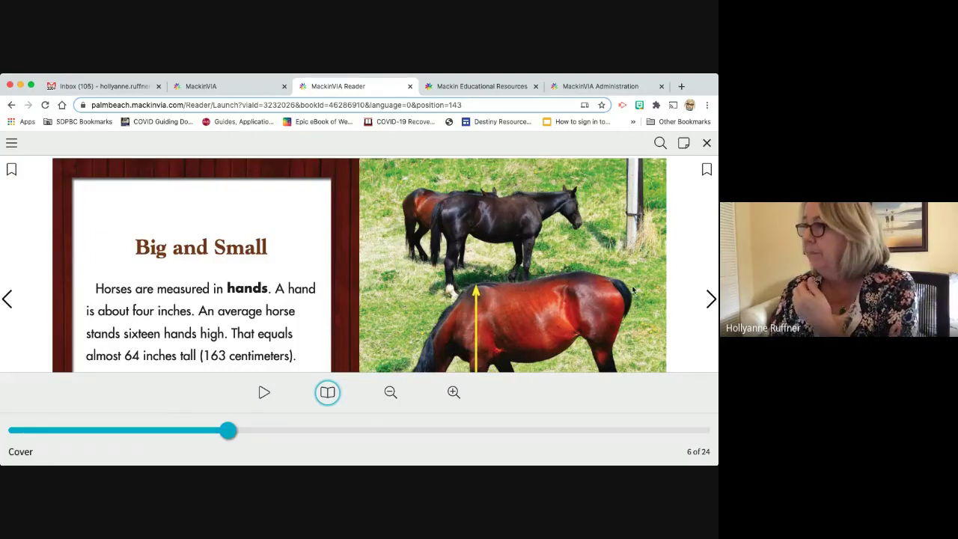
key(Right)
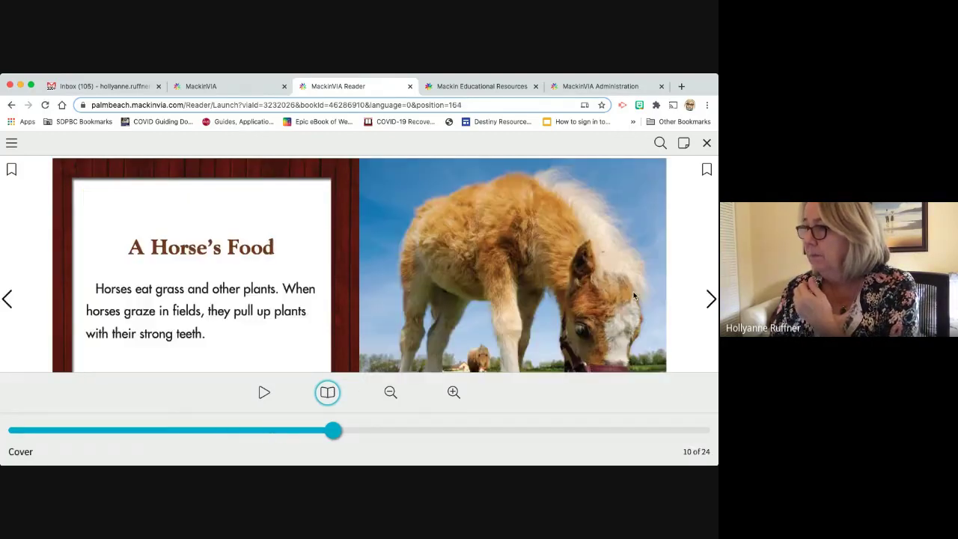
key(Right)
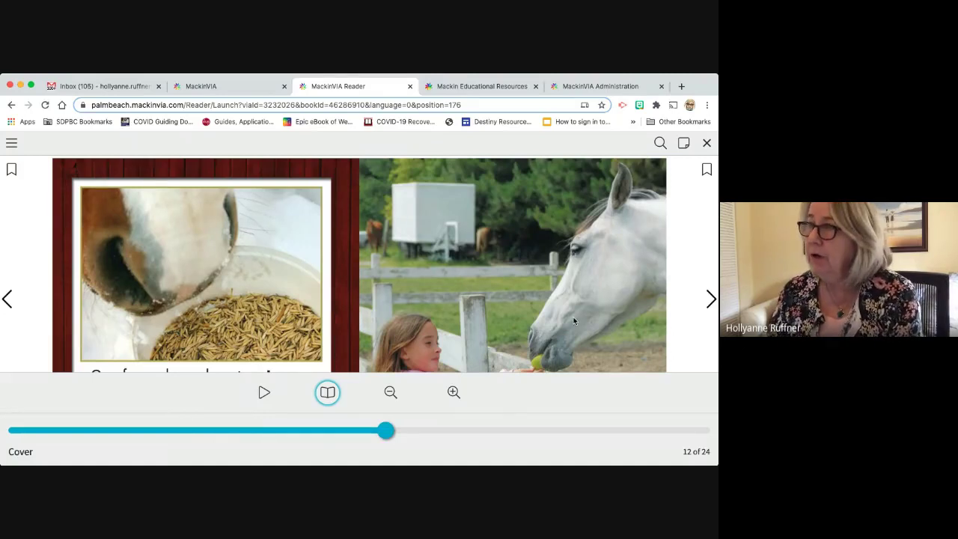
key(Left)
key(Right)
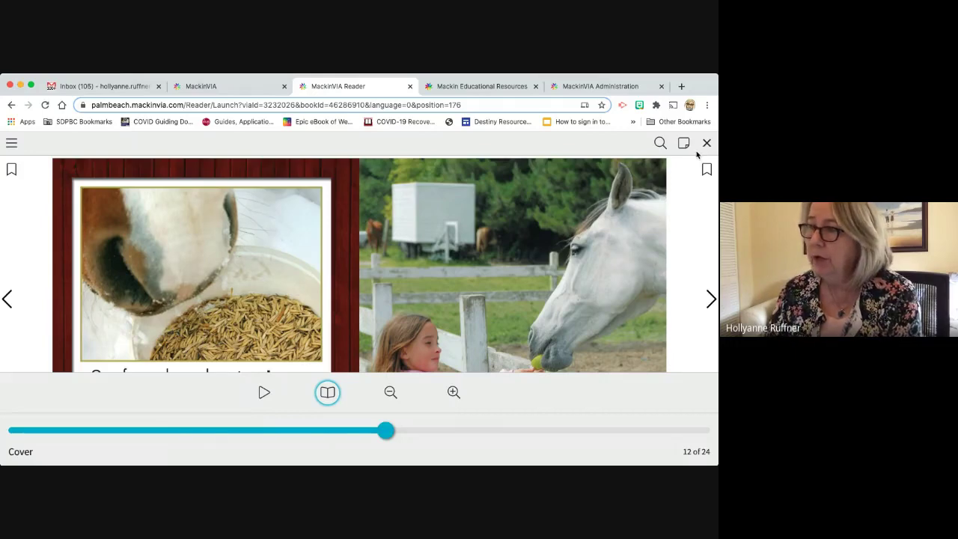
click(707, 145)
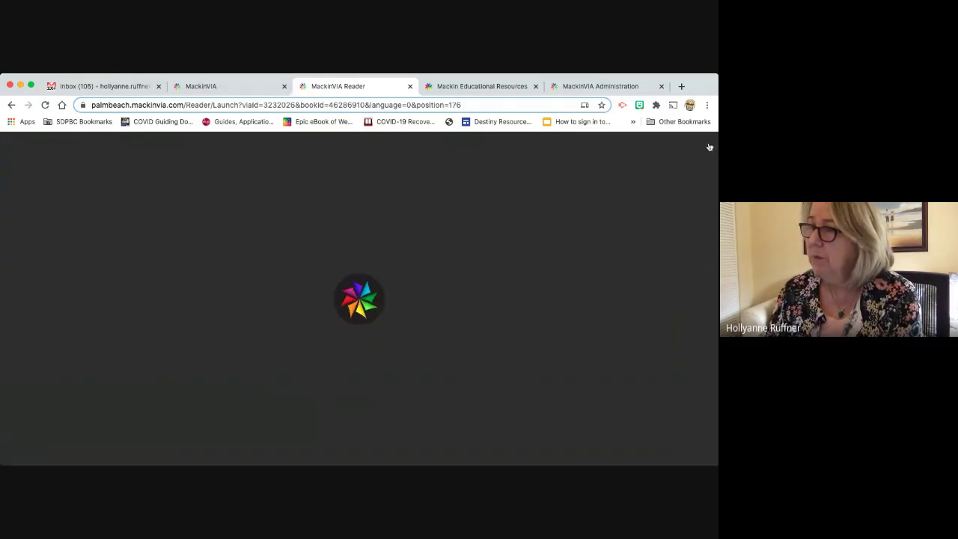
scroll(255, 278, down, 1)
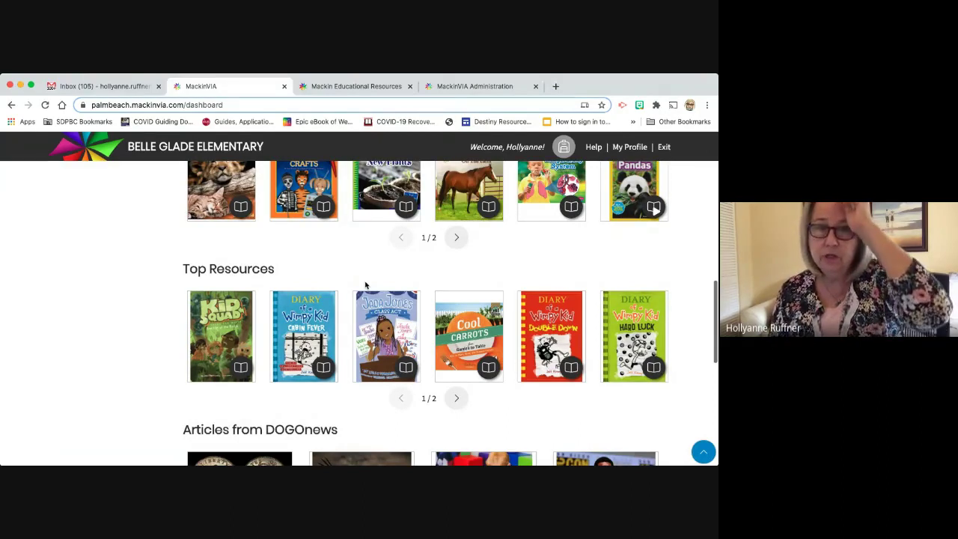
scroll(365, 285, down, 1)
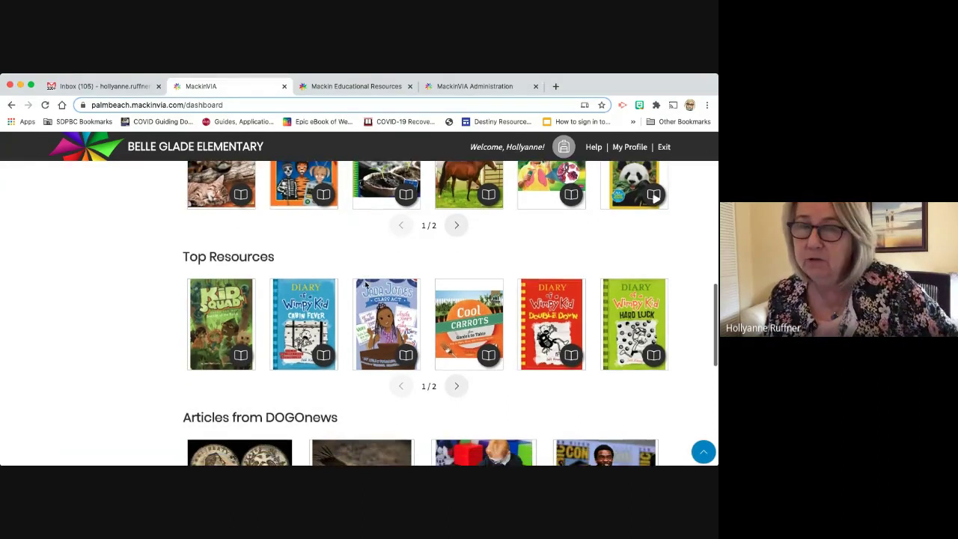
mouse_move(369, 286)
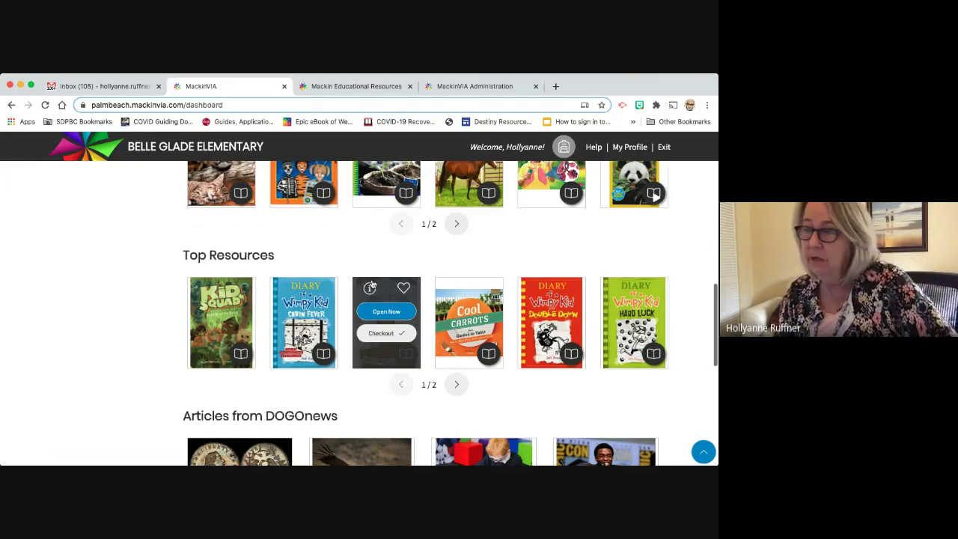
scroll(370, 282, up, 3)
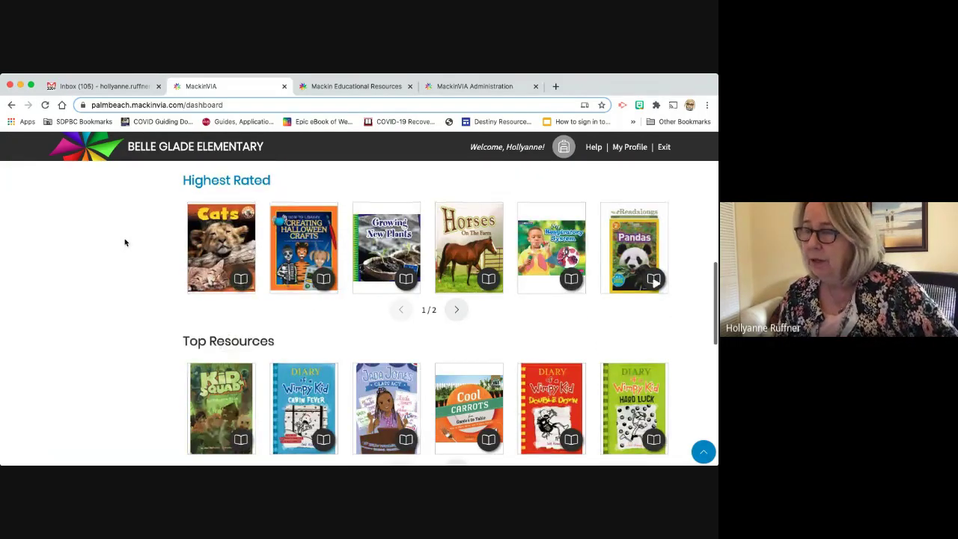
Examine the backpack menu's options on the school's home page and close the menu again.
scroll(125, 242, up, 5)
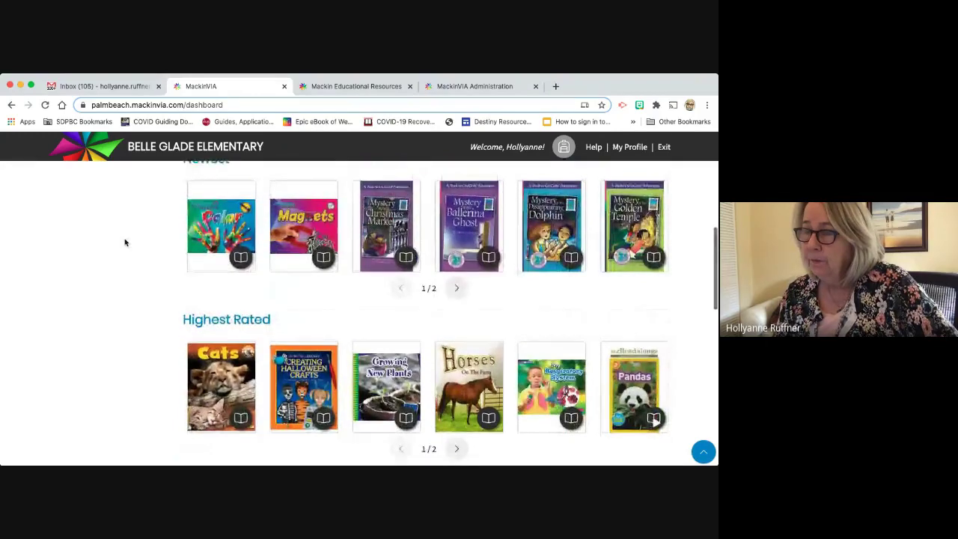
scroll(125, 242, up, 4)
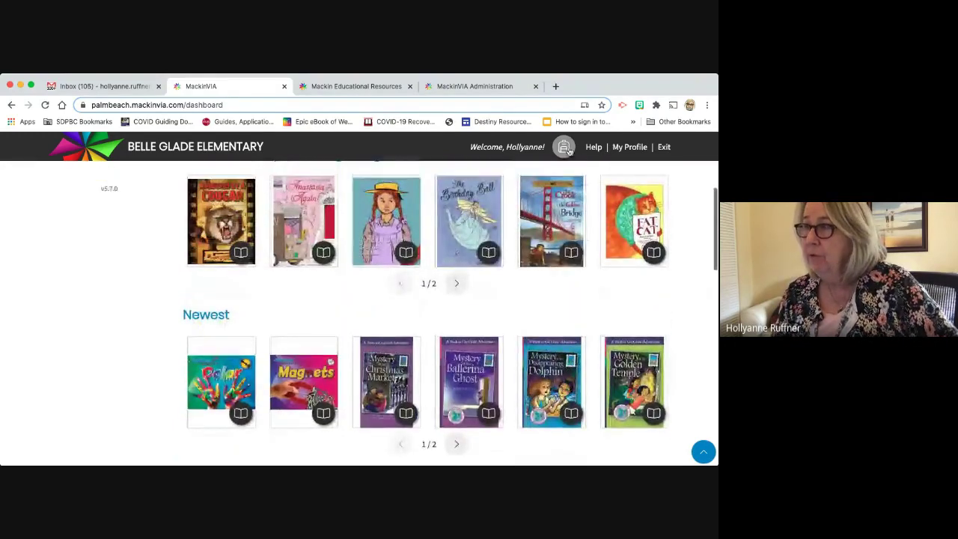
click(565, 148)
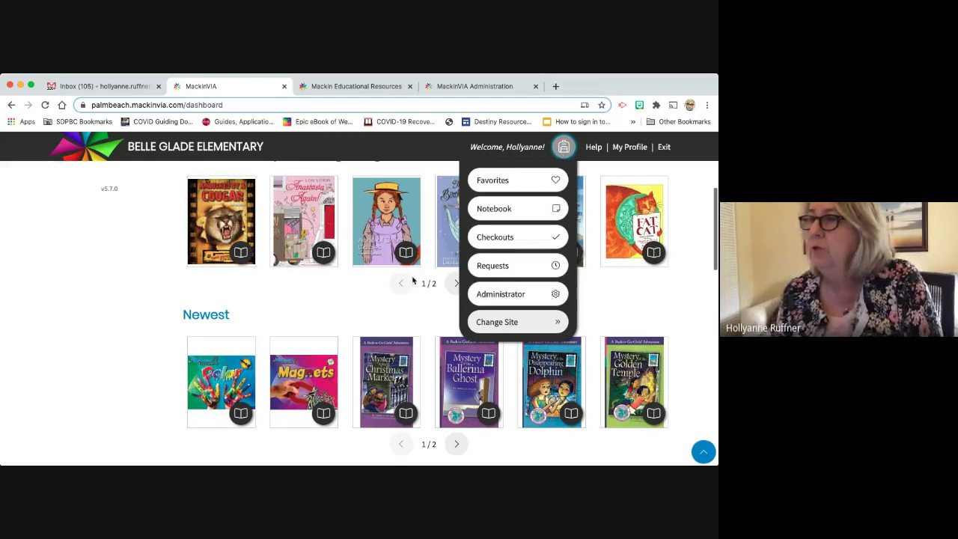
click(332, 308)
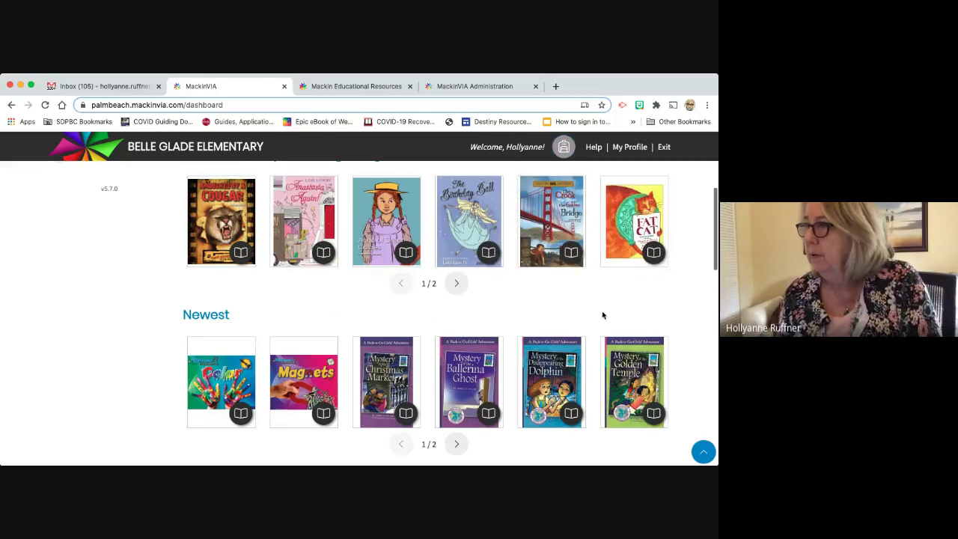
Open Diary of a Wimpy Kid: Cabin Fever from the Top Resources row, close its reader and return to the home page.
scroll(601, 314, down, 1)
scroll(338, 303, down, 8)
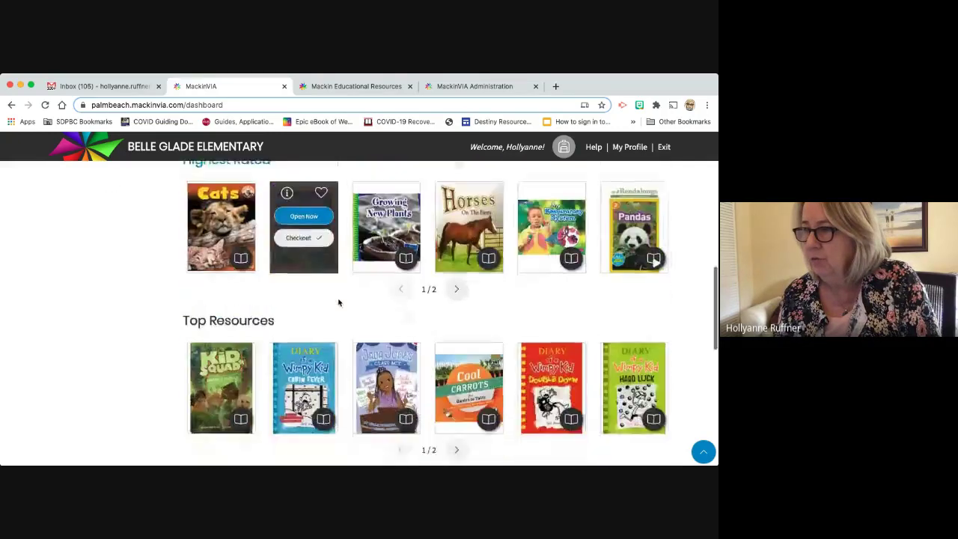
scroll(338, 303, up, 2)
mouse_move(303, 225)
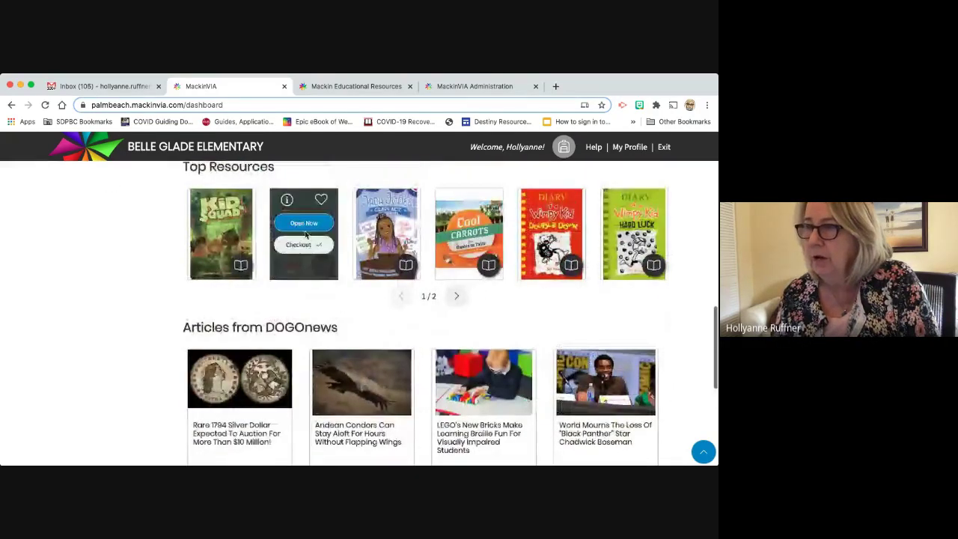
click(304, 222)
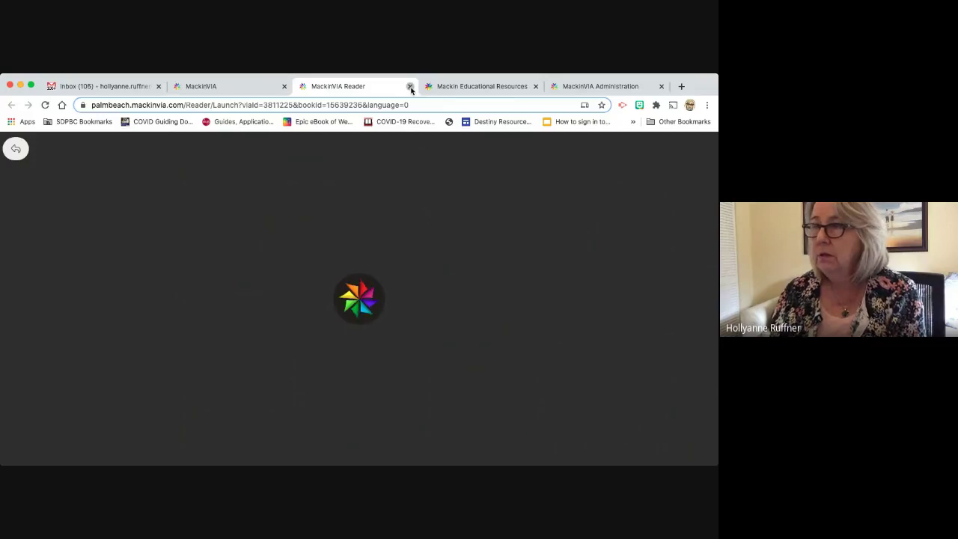
click(410, 87)
mouse_move(222, 225)
scroll(222, 283, up, 2)
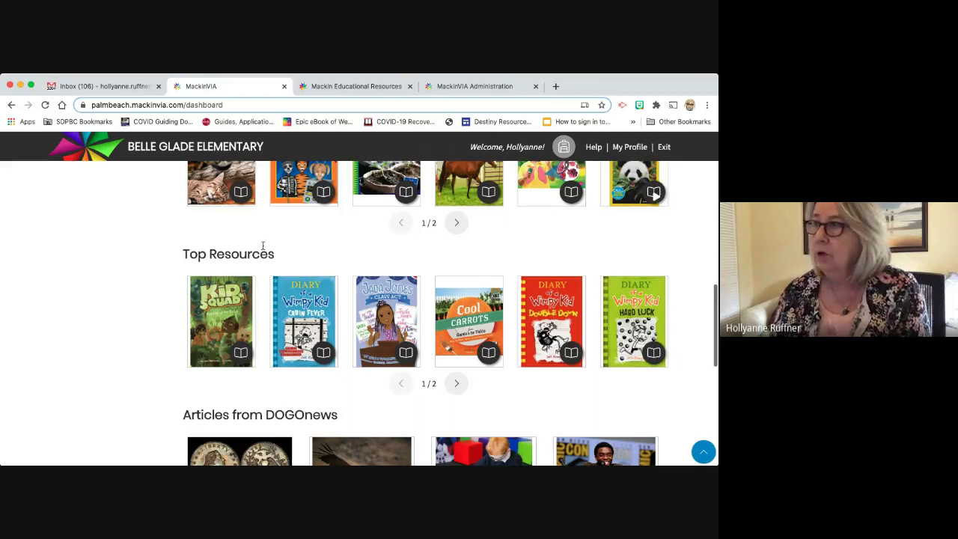
Examine the backpack's Administrator entry and the Mackin site's MackinVIA account entry, and switch to the MackinVIA Administration page.
click(563, 146)
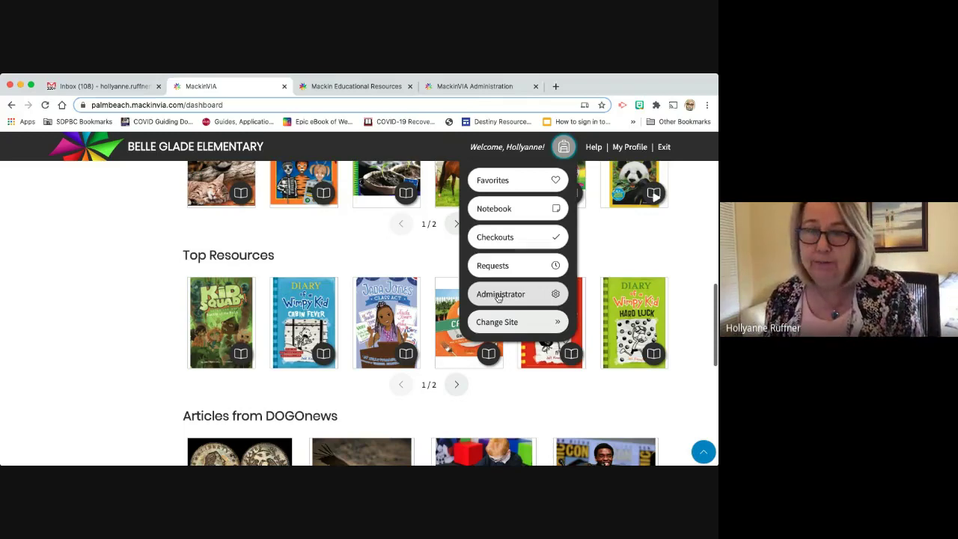
click(474, 88)
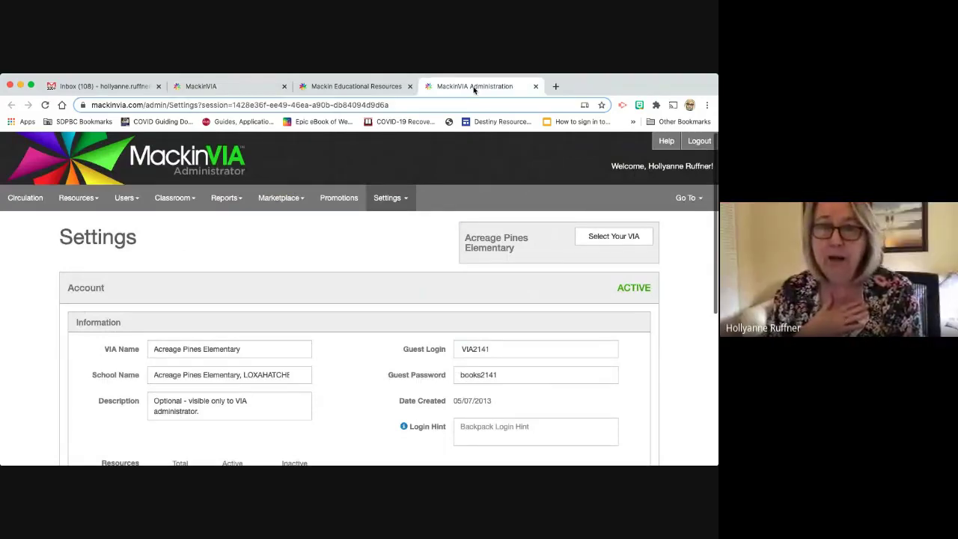
click(359, 86)
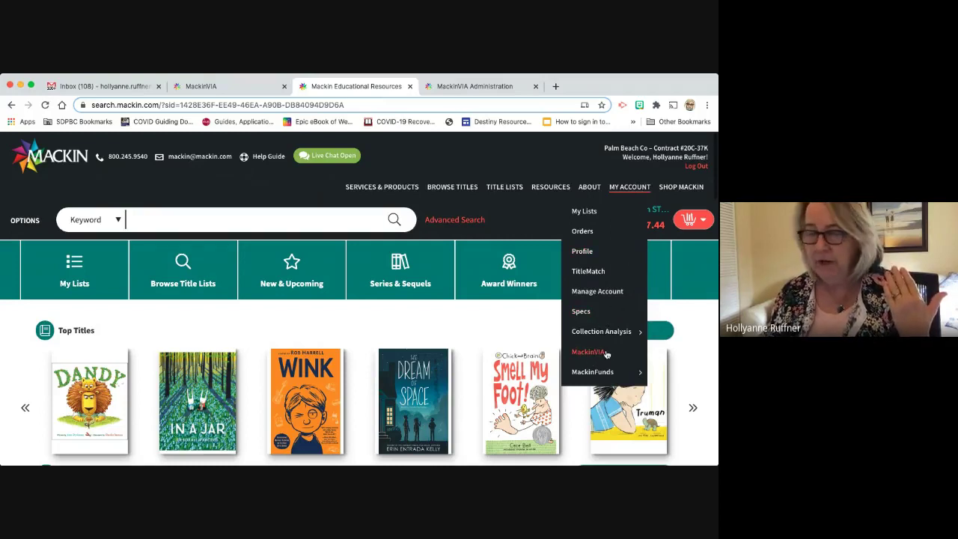
click(494, 88)
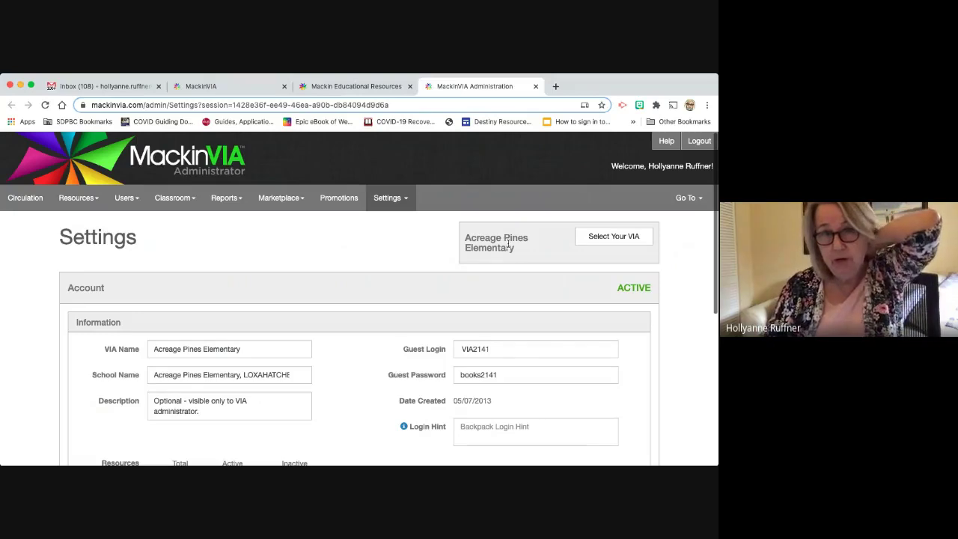
Inspect the Select Your VIA location dialog, close it and review the Information section of the account settings.
click(606, 238)
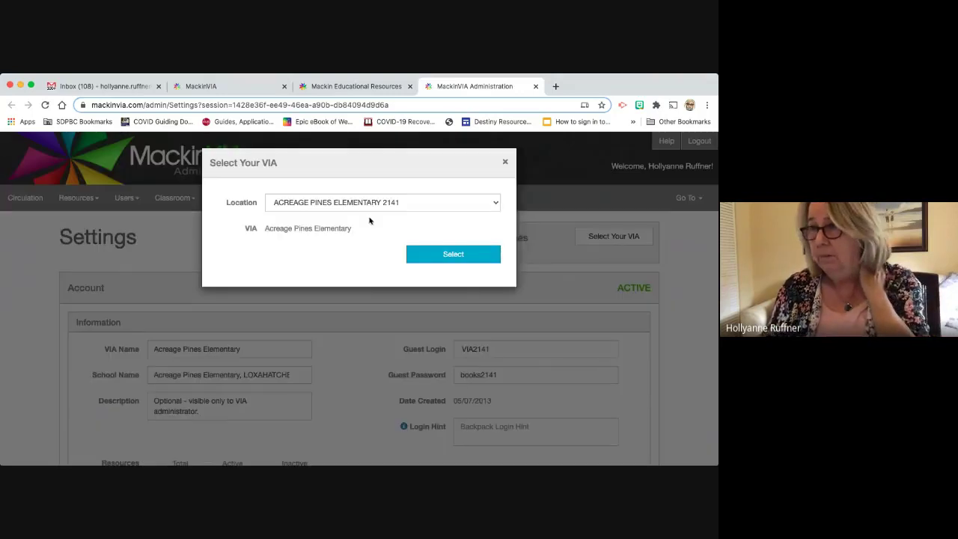
click(159, 246)
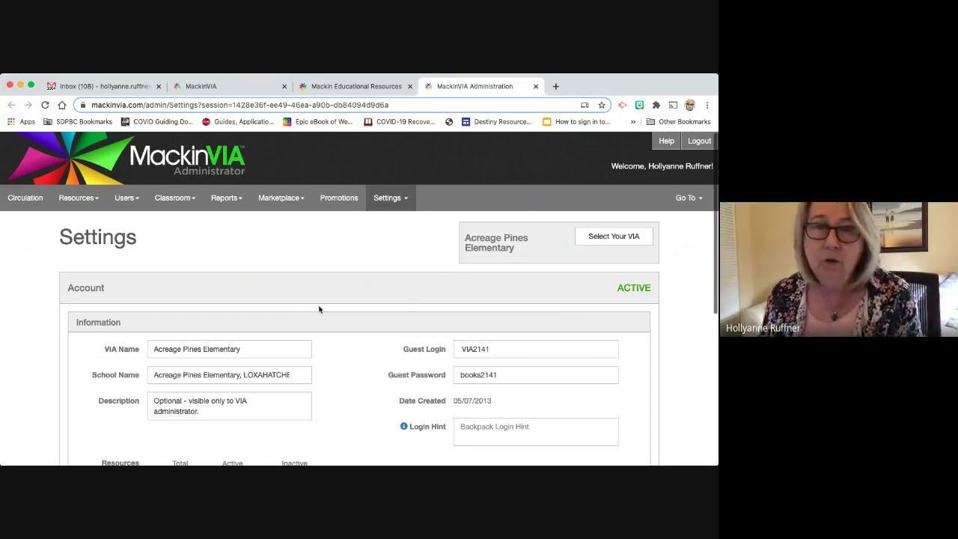
scroll(331, 321, down, 1)
scroll(332, 320, down, 1)
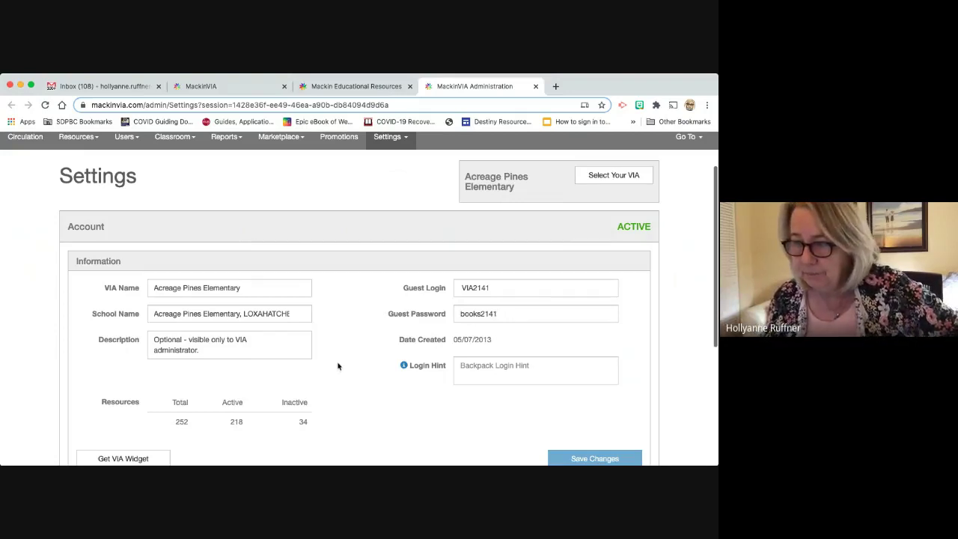
scroll(342, 367, down, 1)
scroll(337, 366, up, 1)
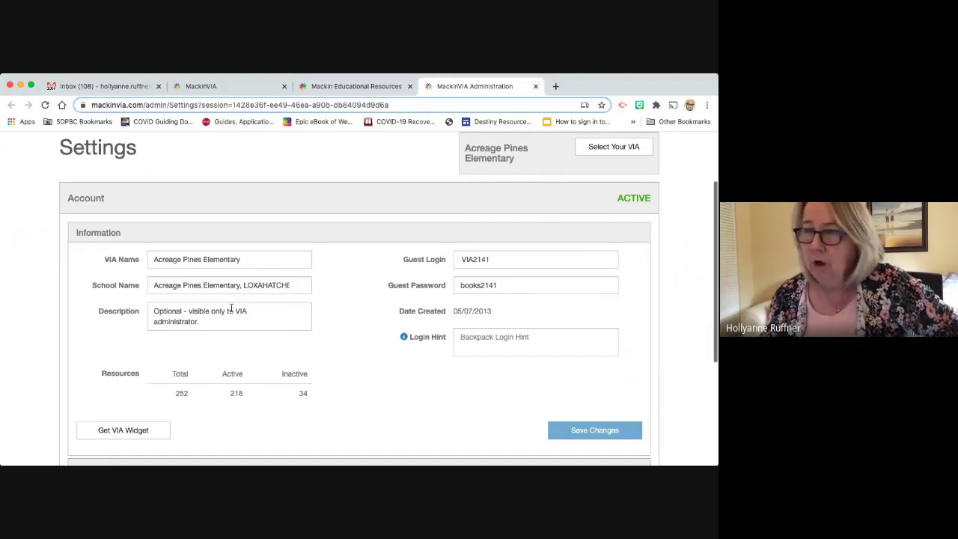
scroll(247, 322, down, 3)
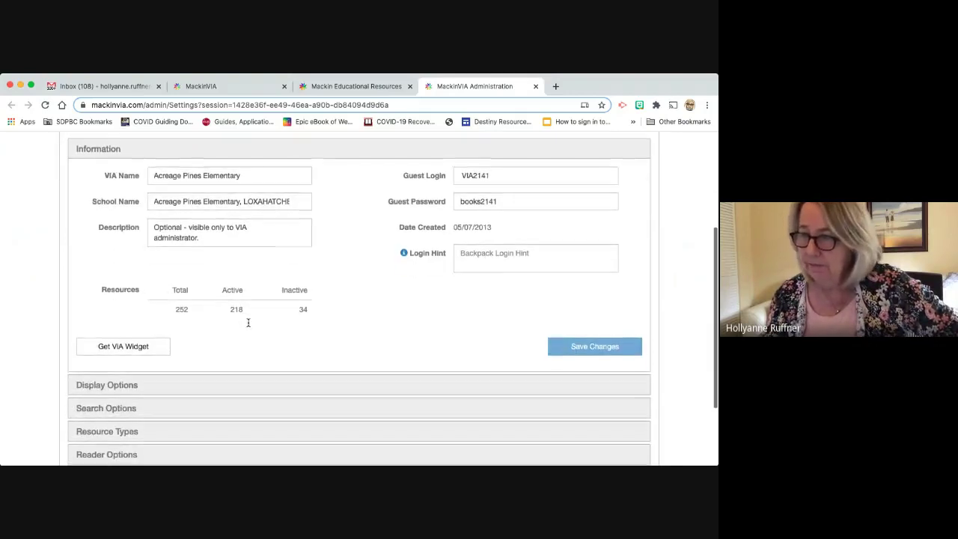
scroll(247, 323, down, 3)
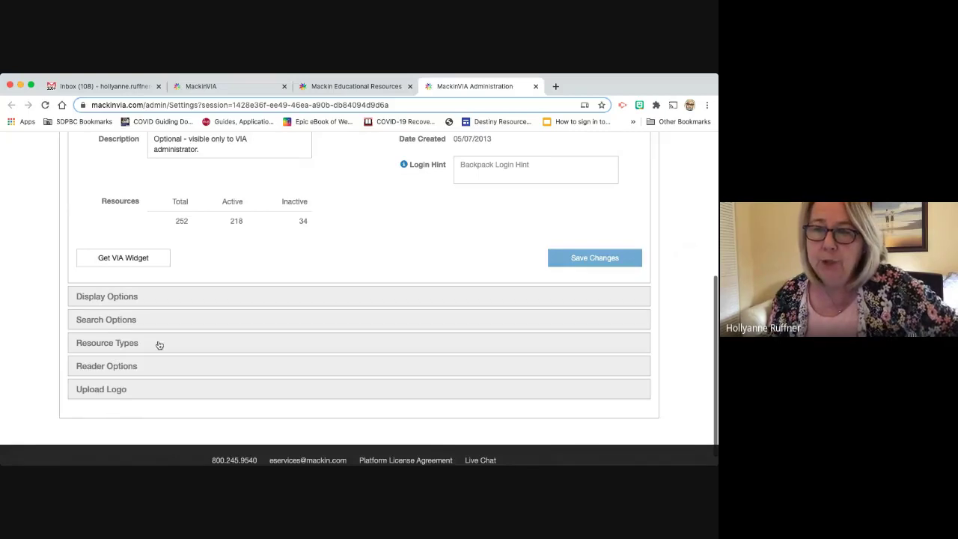
Expand Display Options and examine the choices for Start Page, VIA Display Results, Default View of Groups and Home Page.
click(191, 301)
scroll(353, 315, down, 3)
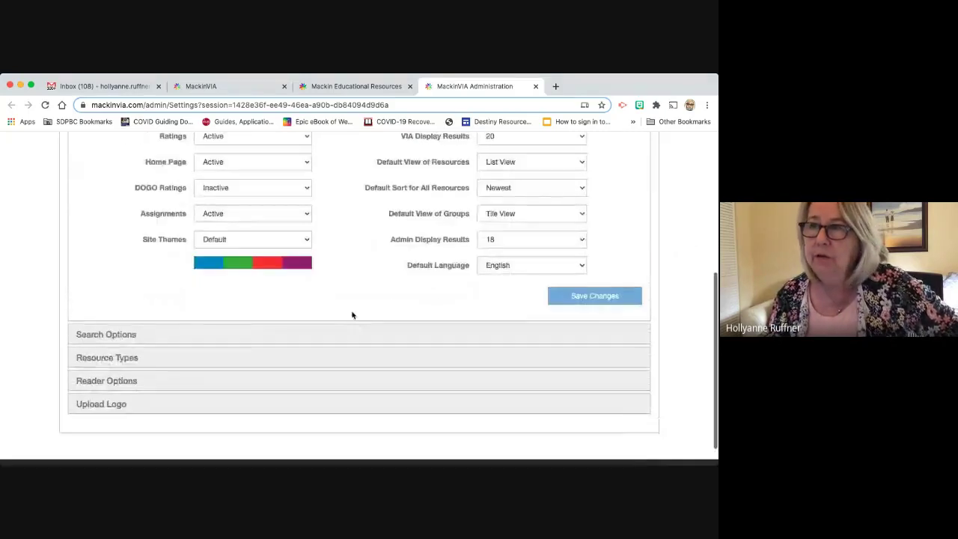
scroll(353, 313, up, 2)
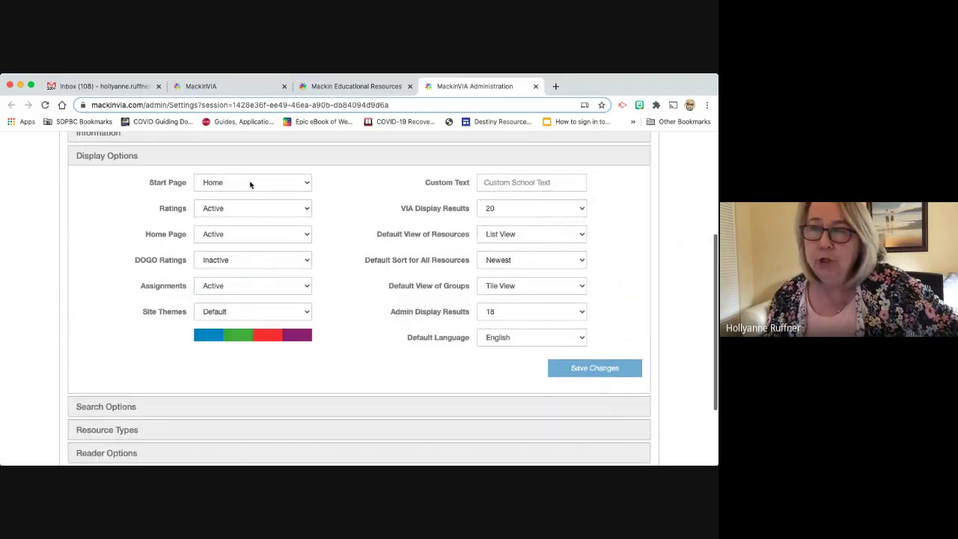
click(308, 185)
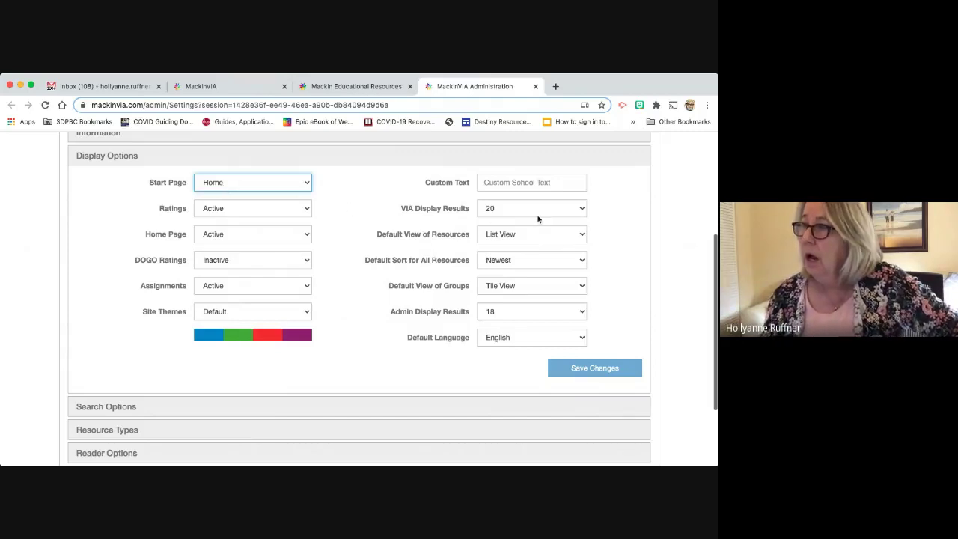
click(580, 211)
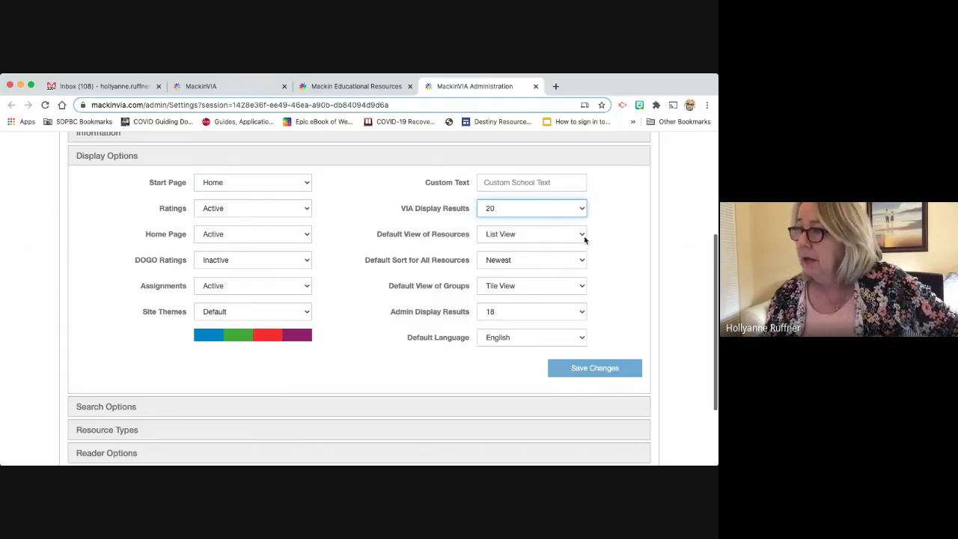
click(584, 287)
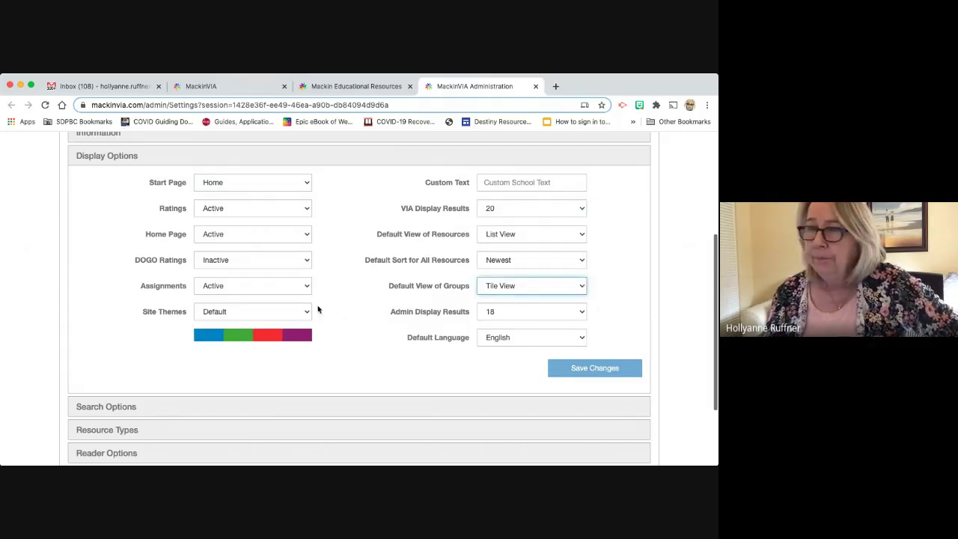
click(307, 236)
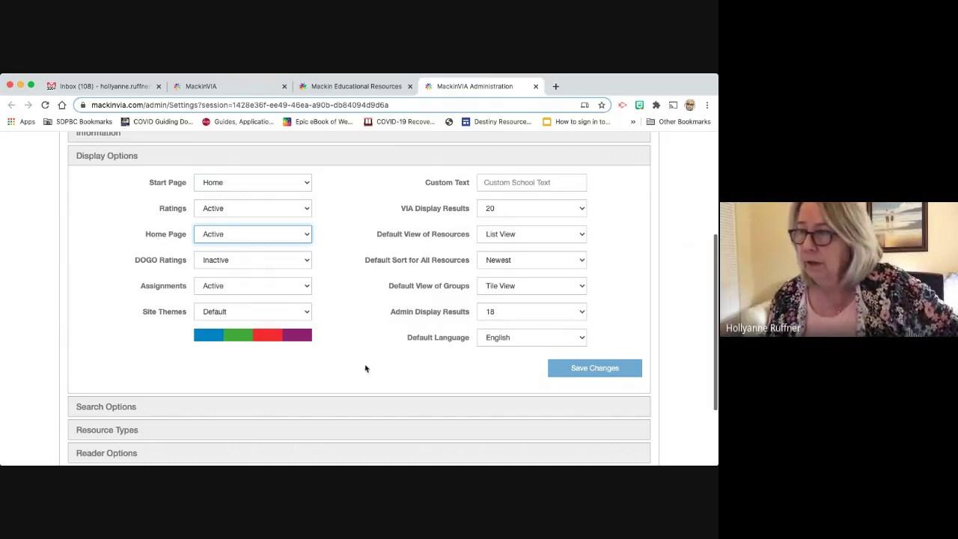
Preview the Caribbean and Modern site themes and save the display options with the Default theme.
click(306, 314)
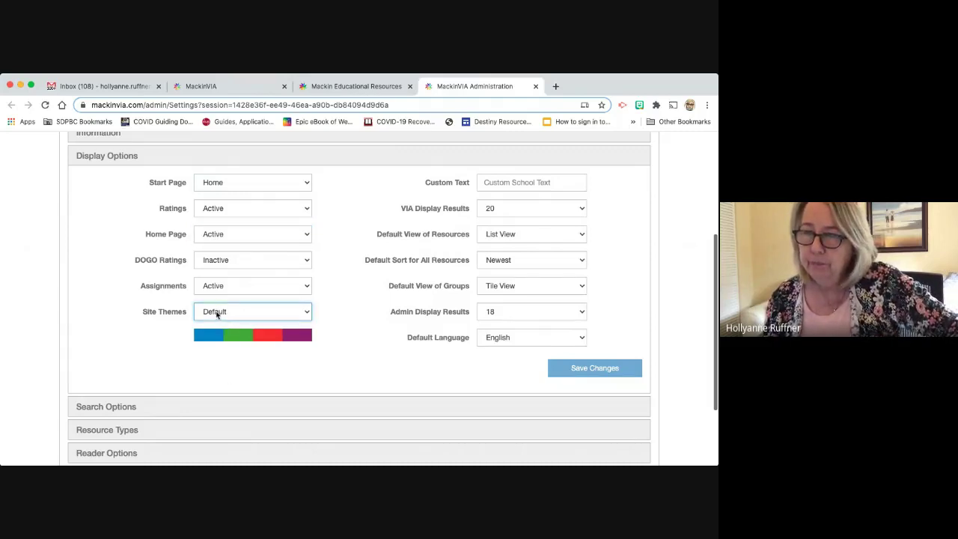
click(230, 326)
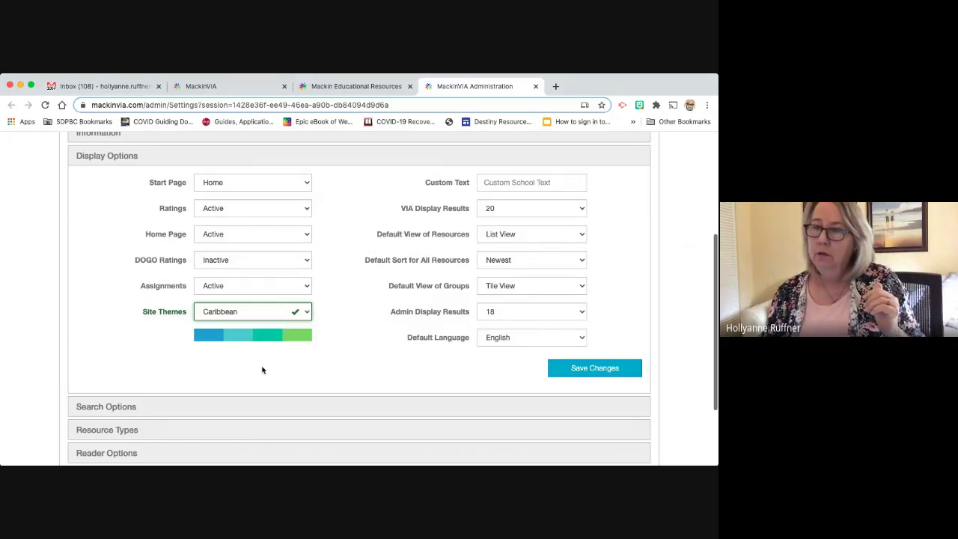
key(Down)
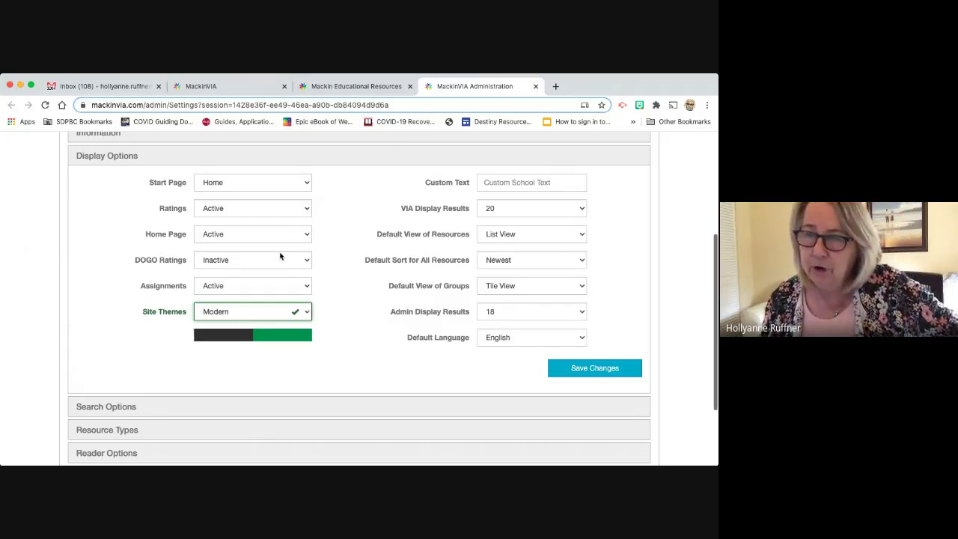
key(Up)
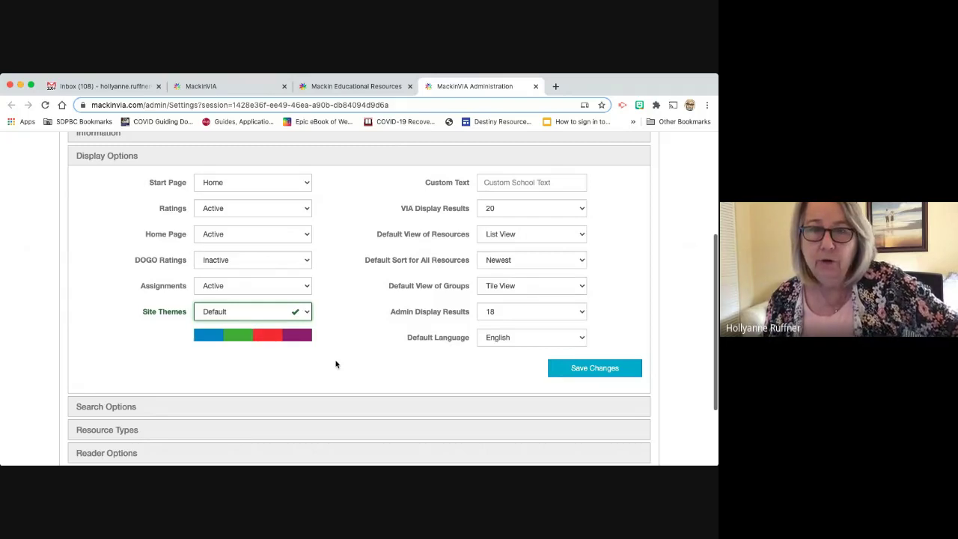
scroll(336, 365, down, 1)
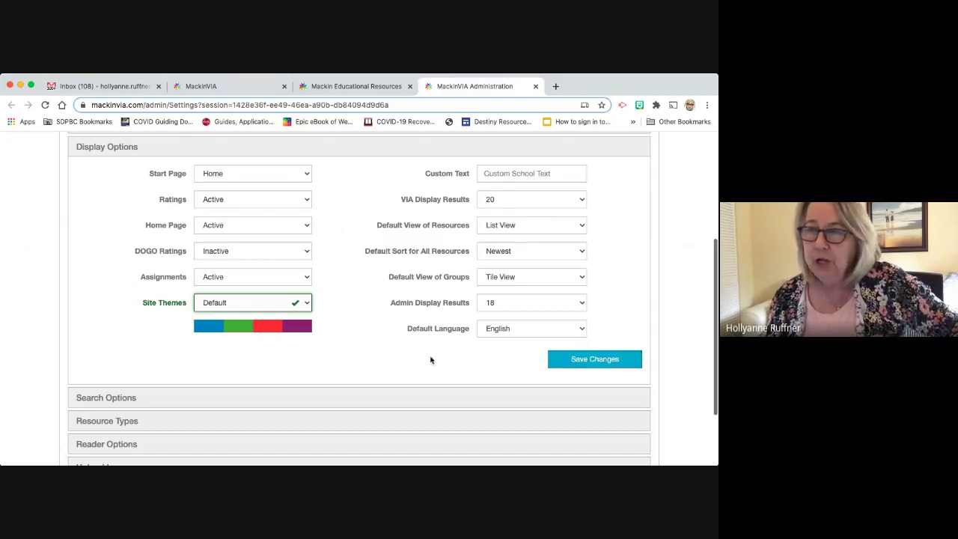
click(598, 359)
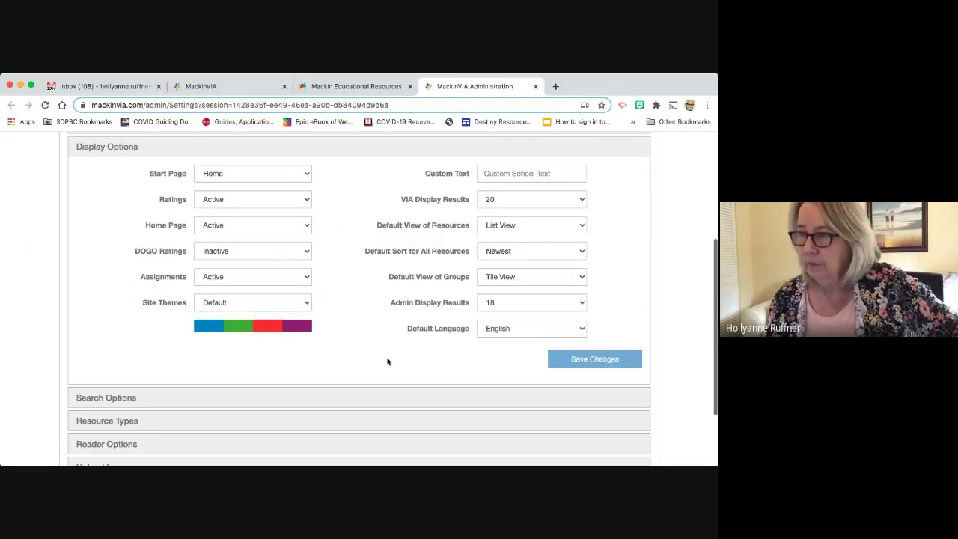
Examine the Resource Types names, labels and default sorts, and the dictionary choices under Reader Options.
scroll(387, 359, down, 3)
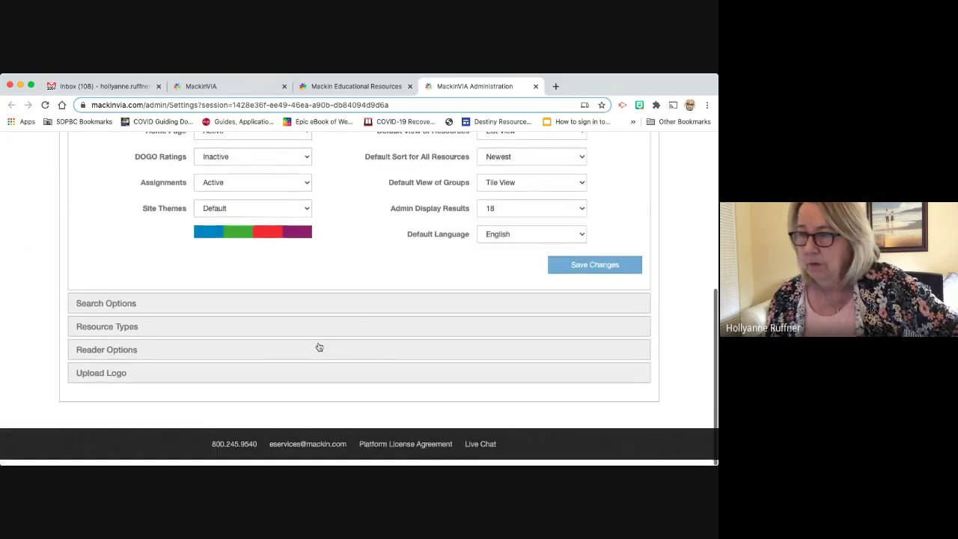
click(170, 327)
scroll(262, 359, up, 2)
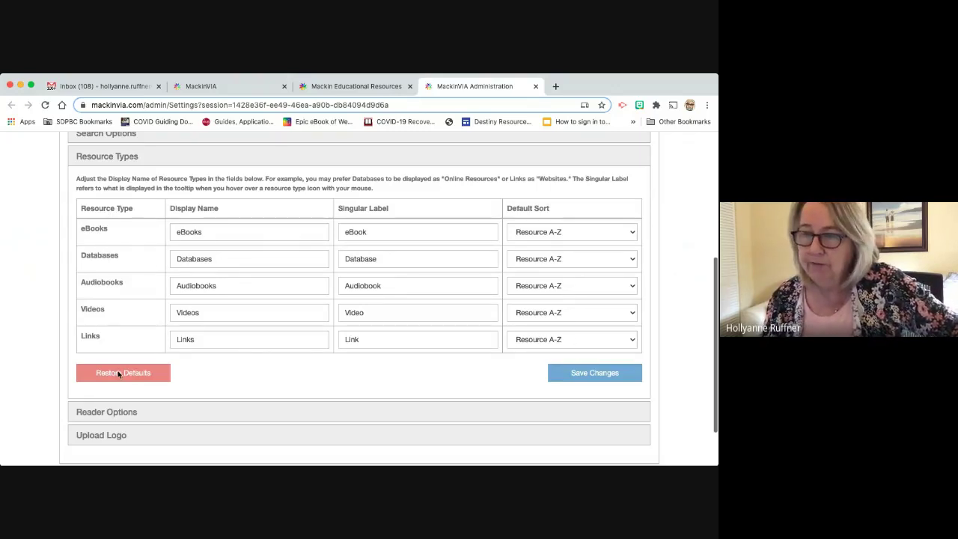
scroll(209, 388, down, 2)
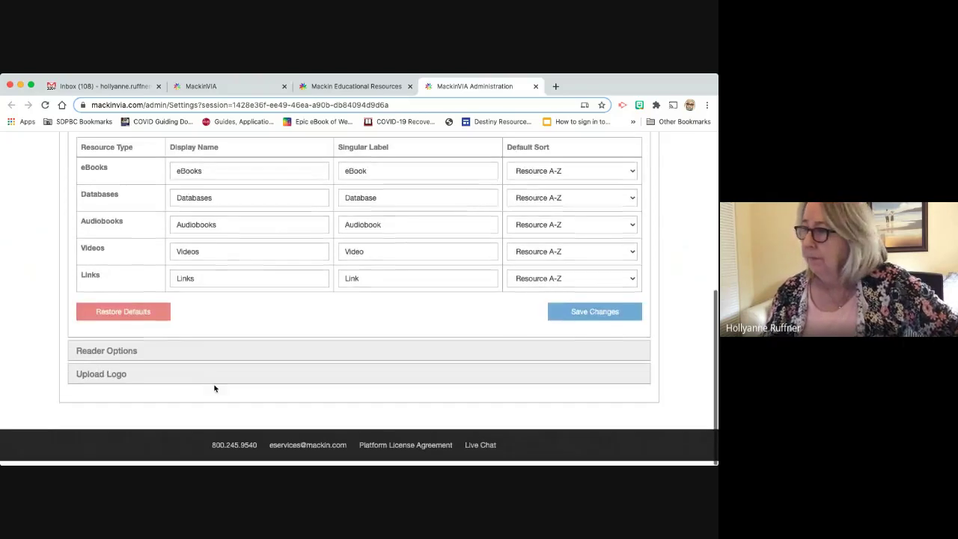
click(300, 350)
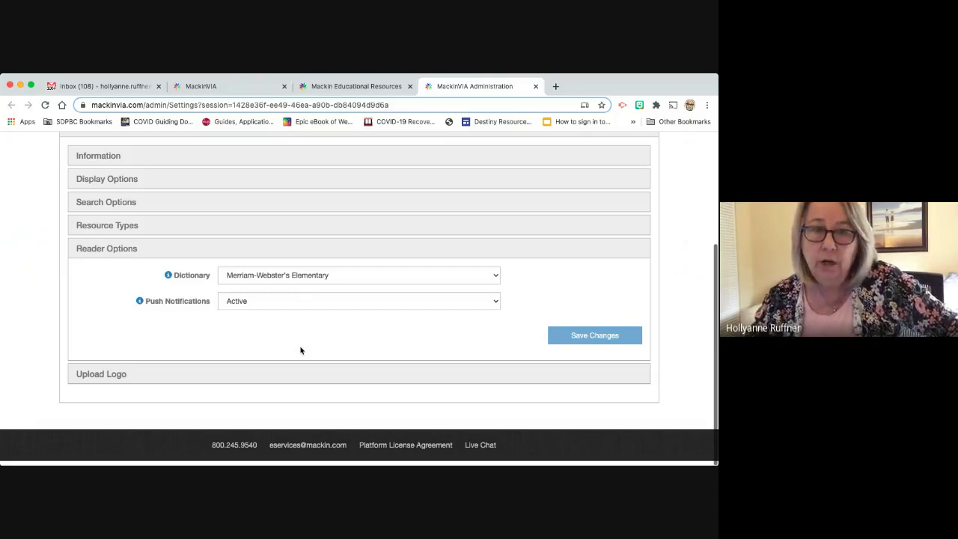
click(492, 276)
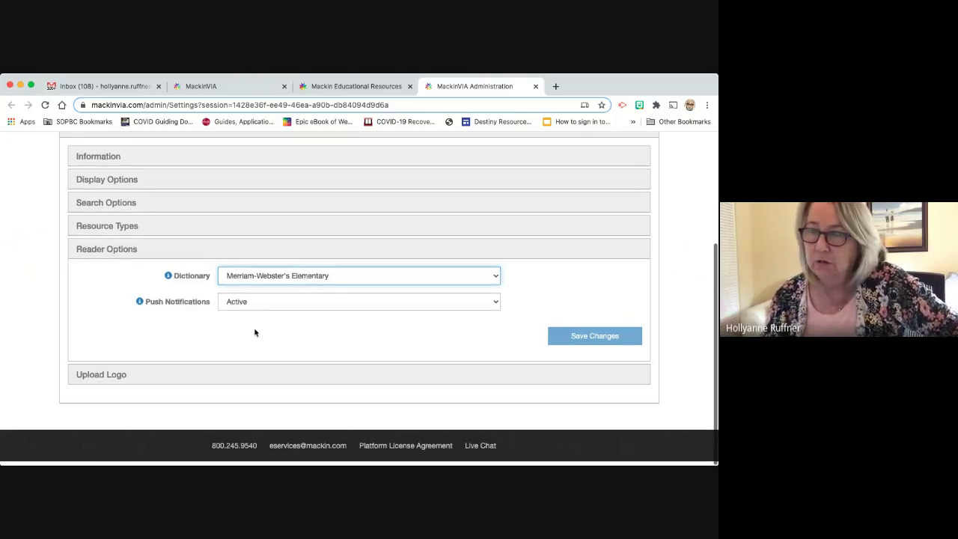
Save the reader options with the Merriam-Webster's Elementary dictionary and review the file requirements under Upload Logo.
click(587, 335)
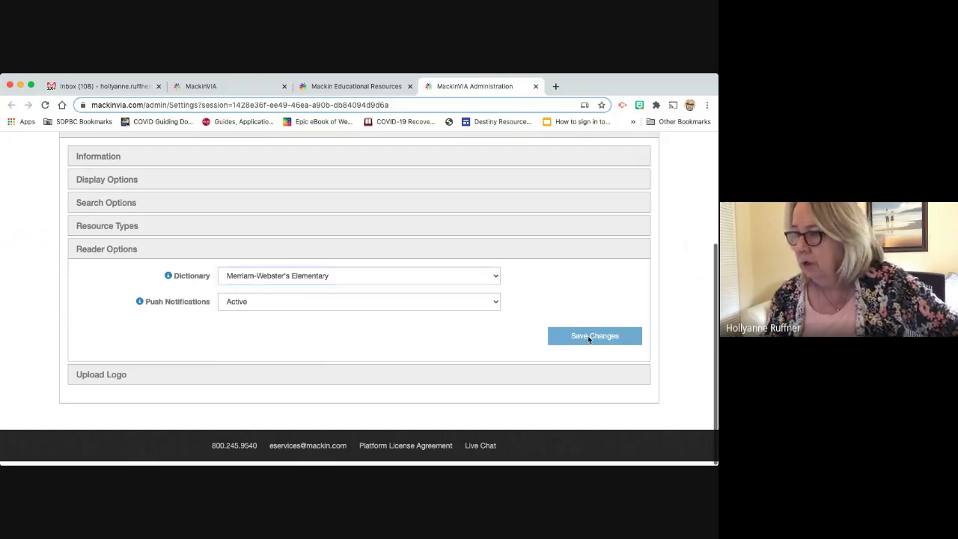
click(195, 378)
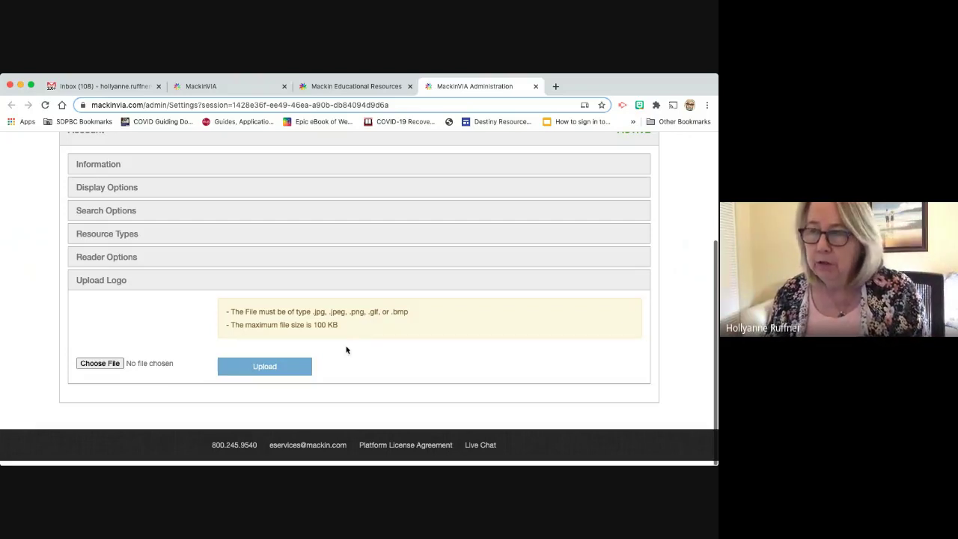
click(162, 289)
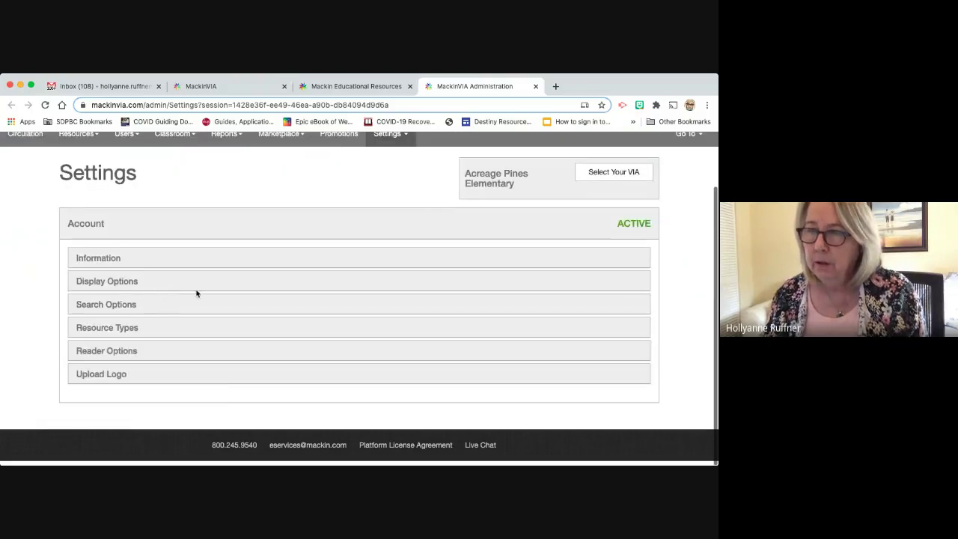
scroll(298, 282, up, 3)
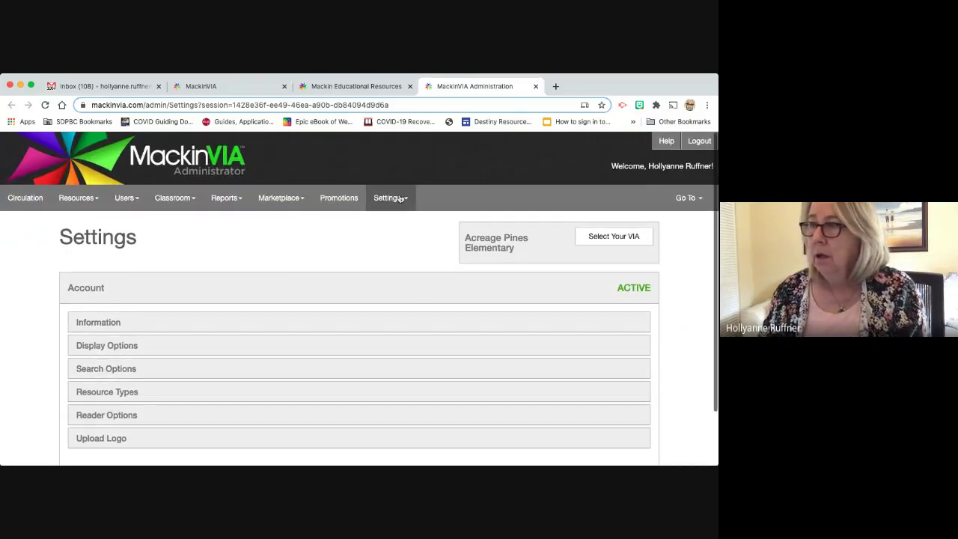
click(96, 200)
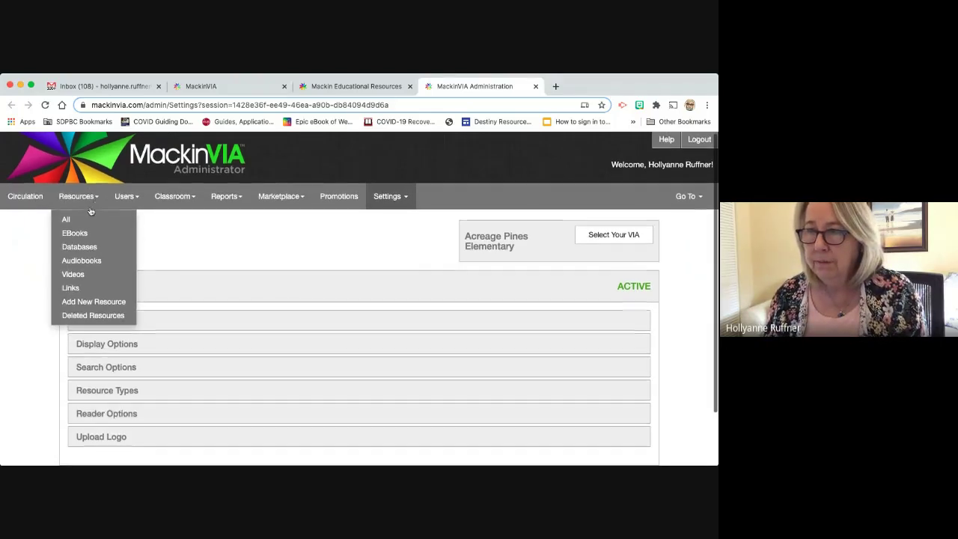
click(254, 241)
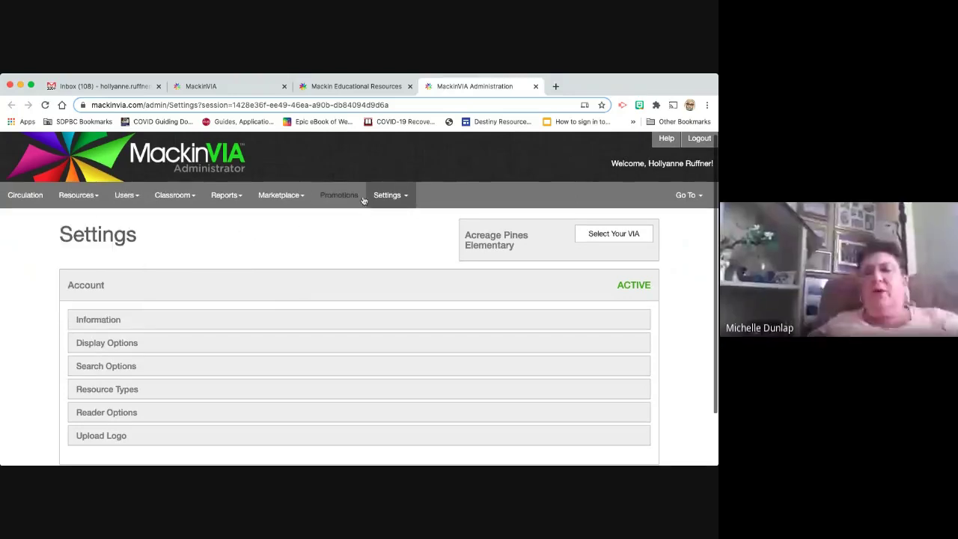
Open the Checkouts/Requests settings and examine the loan period, resource limit and renewal choices.
click(405, 196)
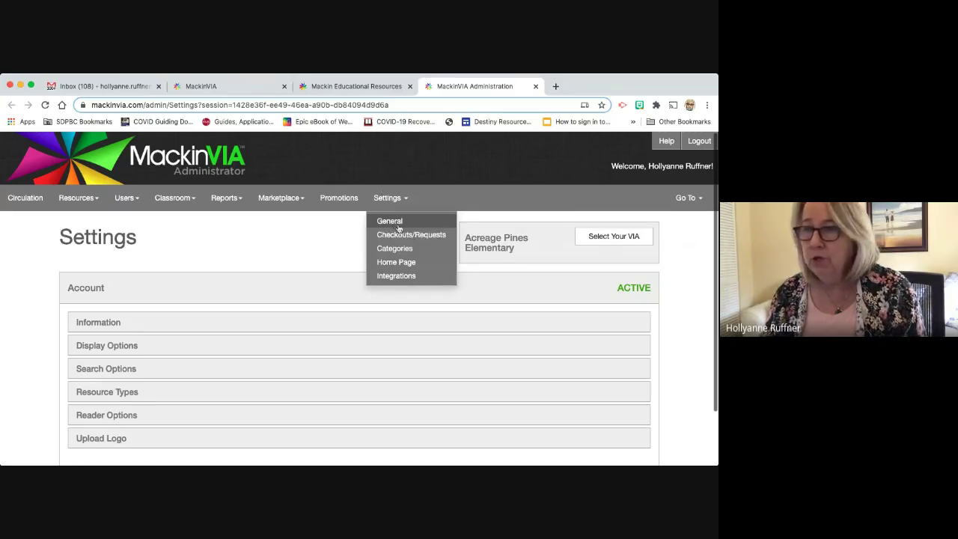
click(399, 225)
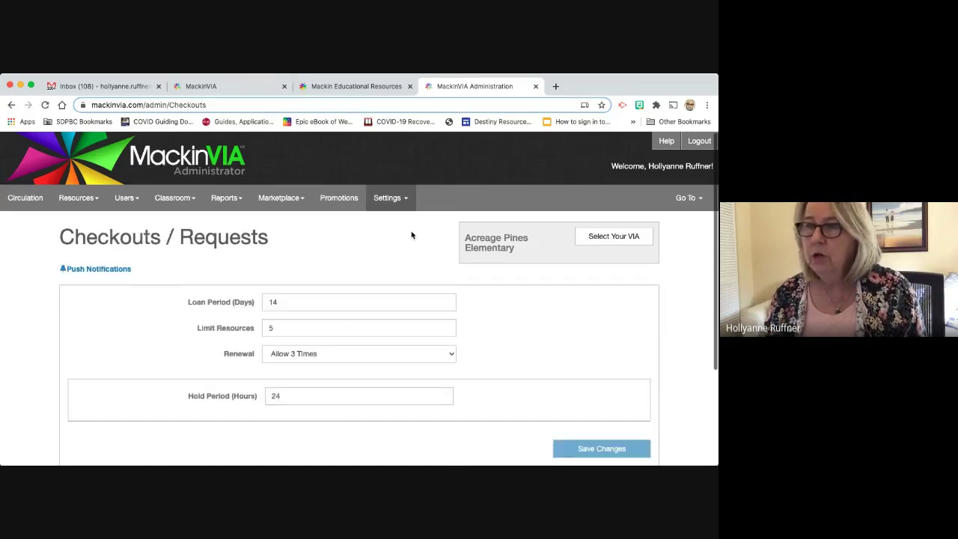
scroll(162, 269, down, 2)
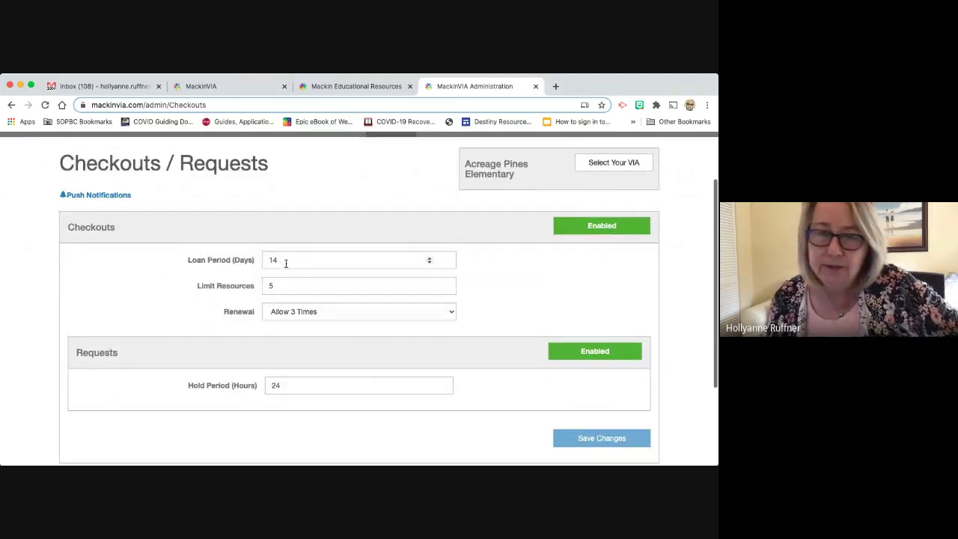
drag(290, 260, 248, 263)
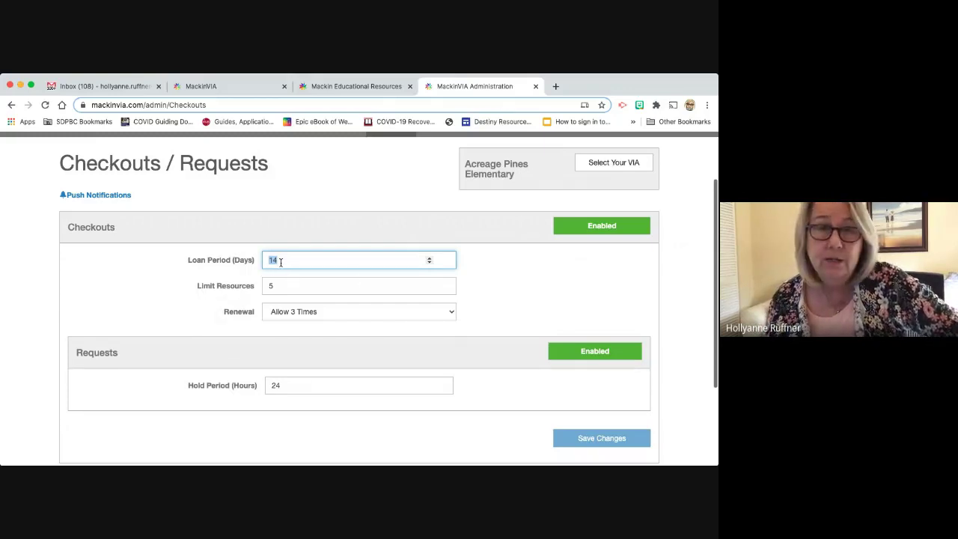
click(282, 286)
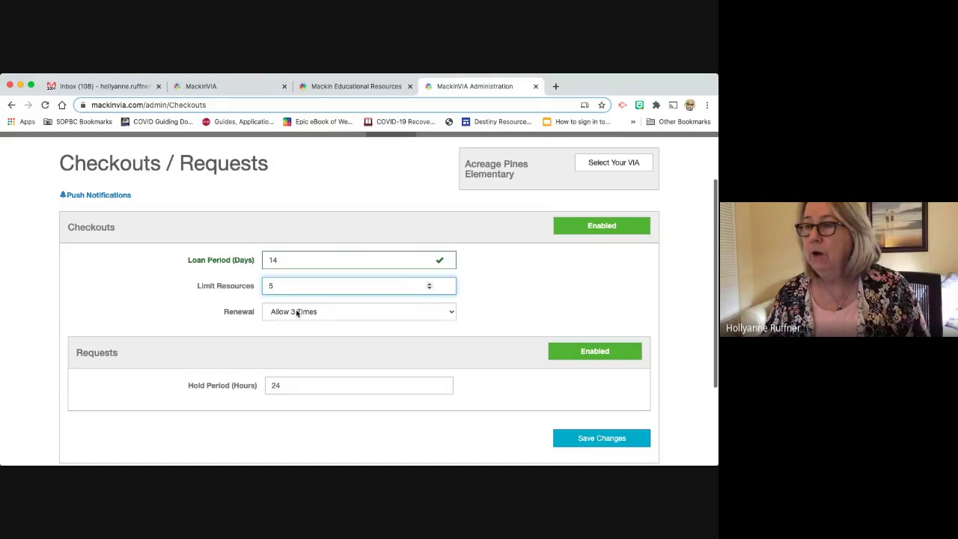
click(338, 311)
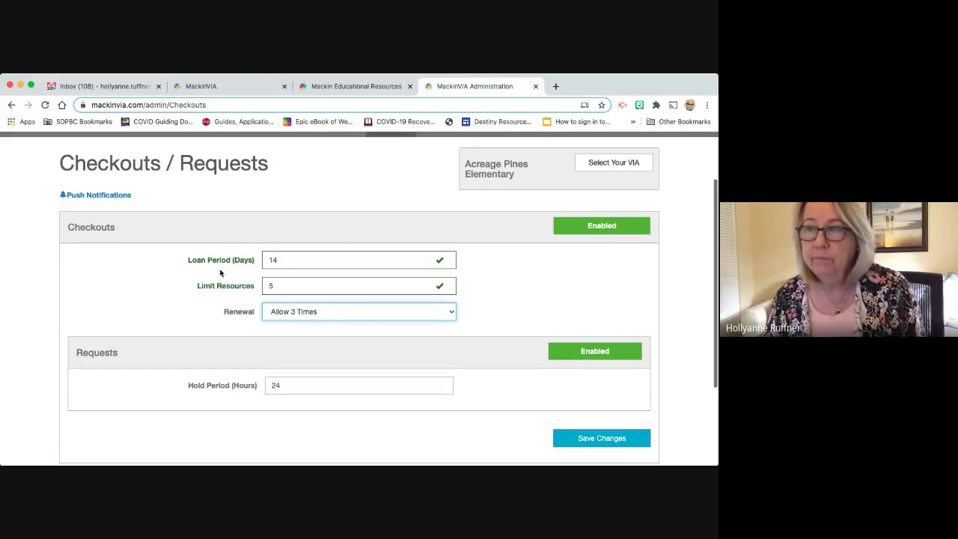
Set the hold period for requests to 23 hours and save the checkout settings.
scroll(258, 341, down, 2)
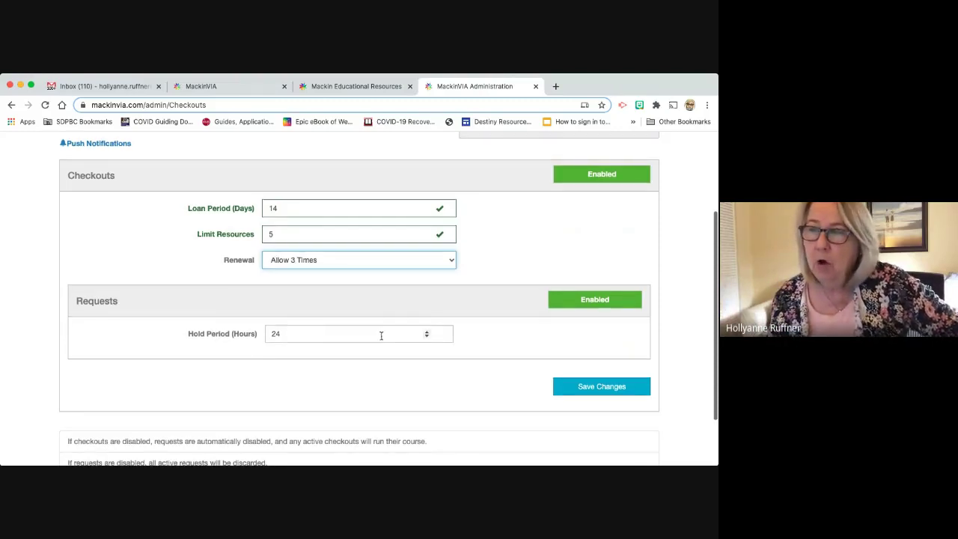
click(427, 337)
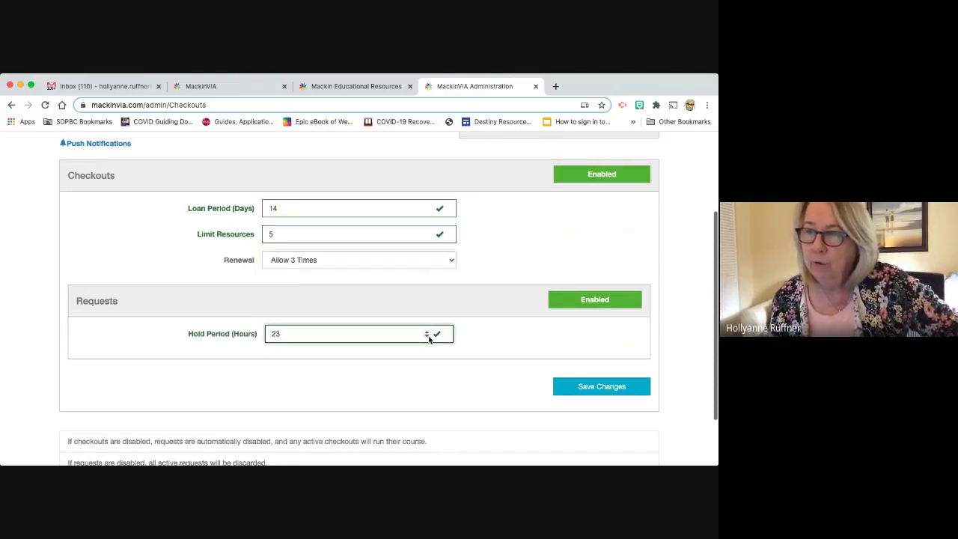
key(Tab)
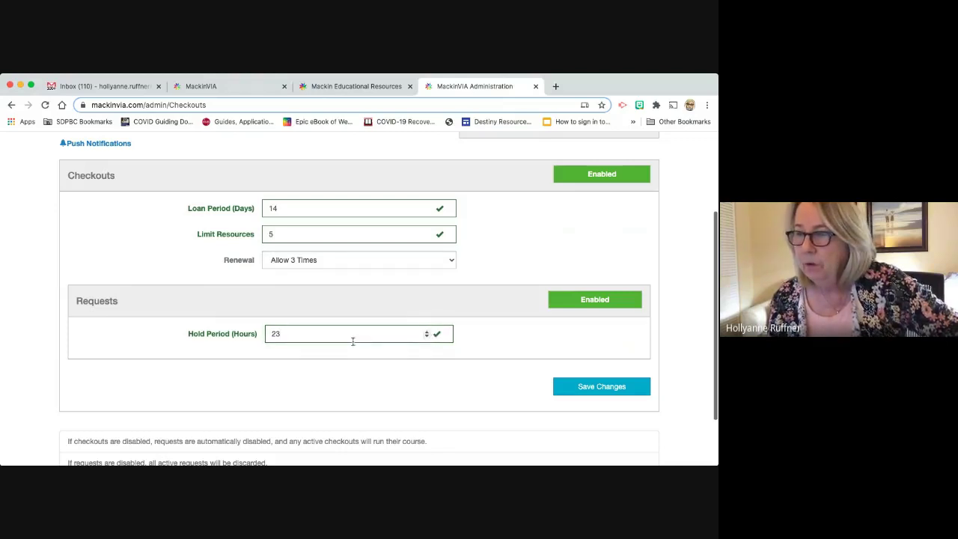
scroll(488, 292, up, 1)
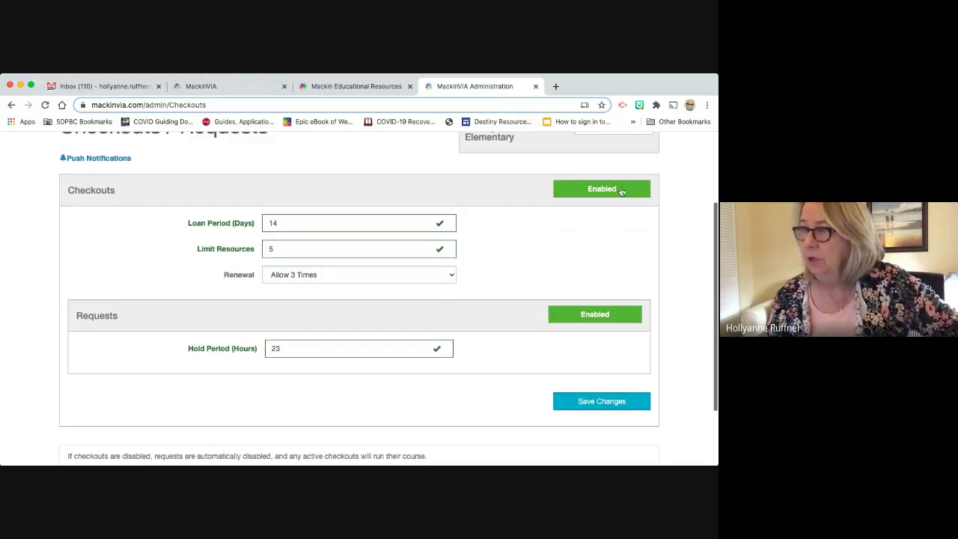
scroll(621, 258, down, 3)
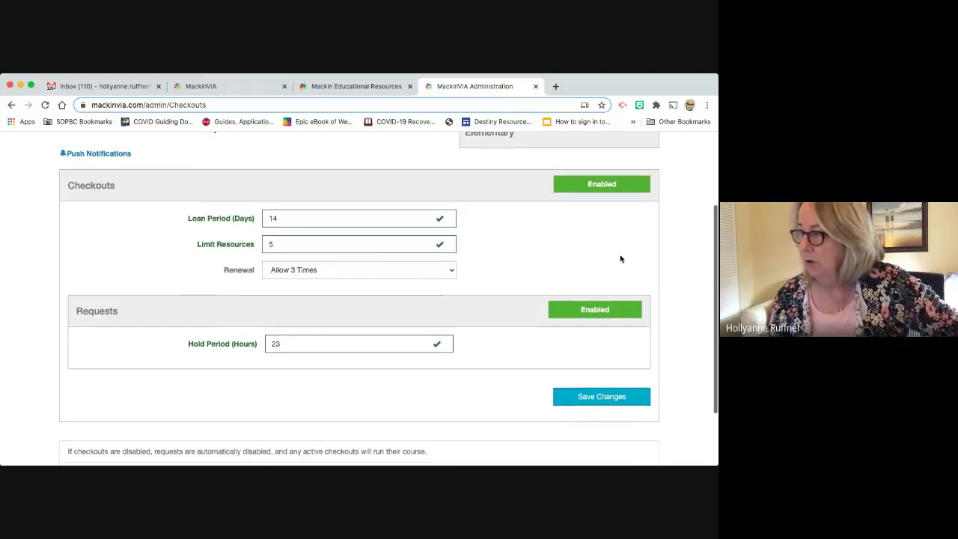
scroll(621, 258, down, 1)
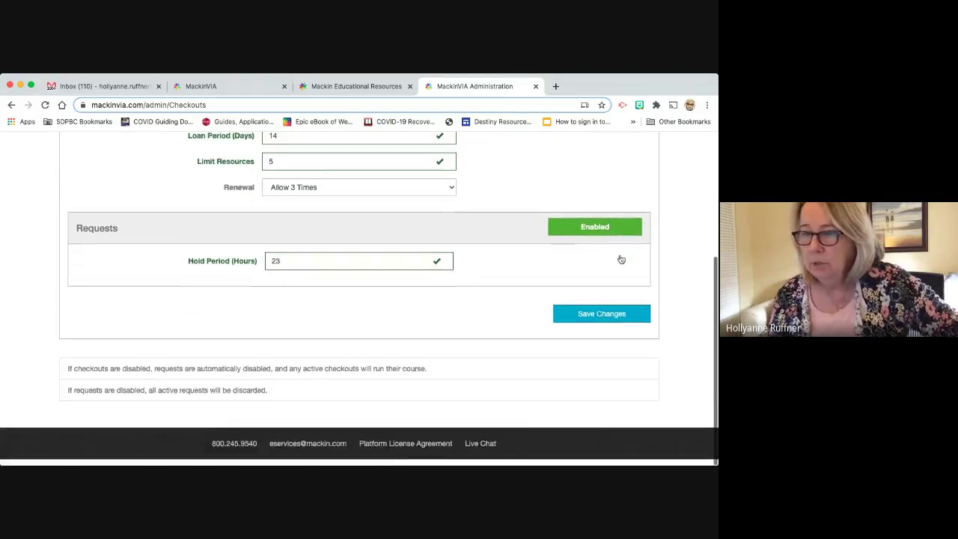
scroll(620, 258, up, 5)
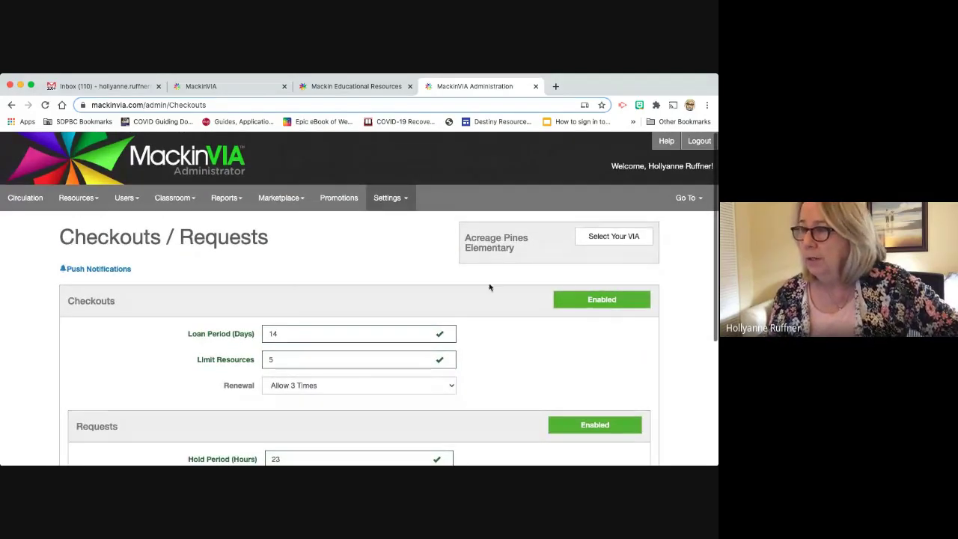
scroll(520, 312, down, 5)
click(588, 317)
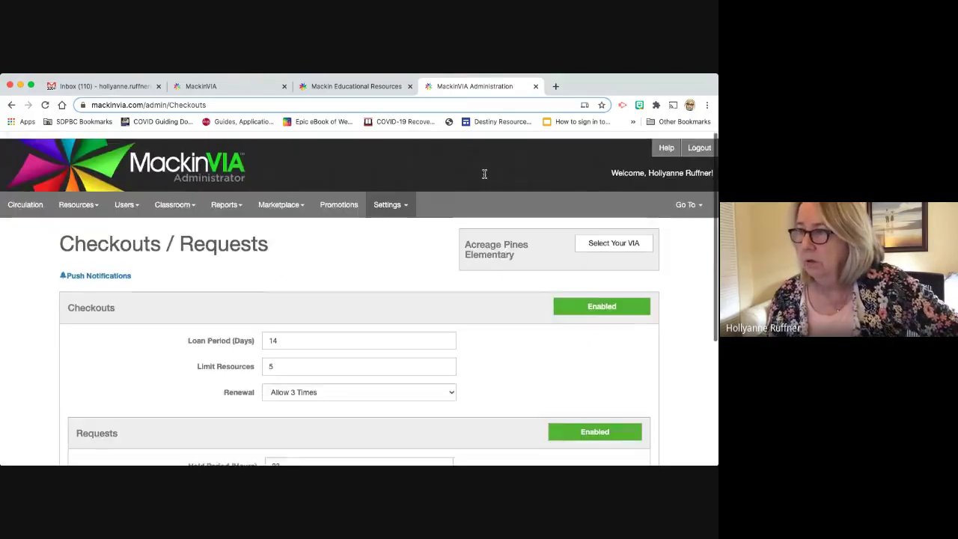
Open the Categories settings page for Acreage Pines Elementary.
click(388, 198)
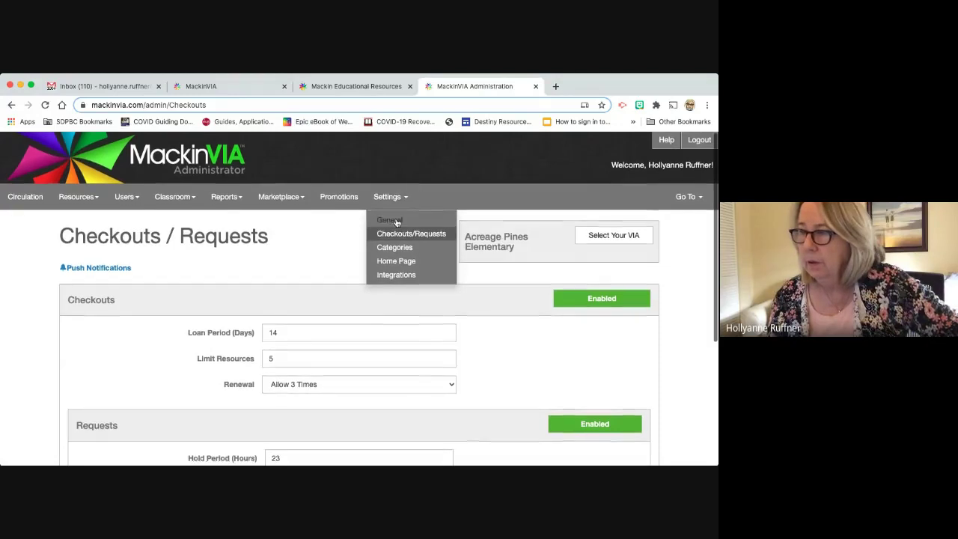
click(396, 251)
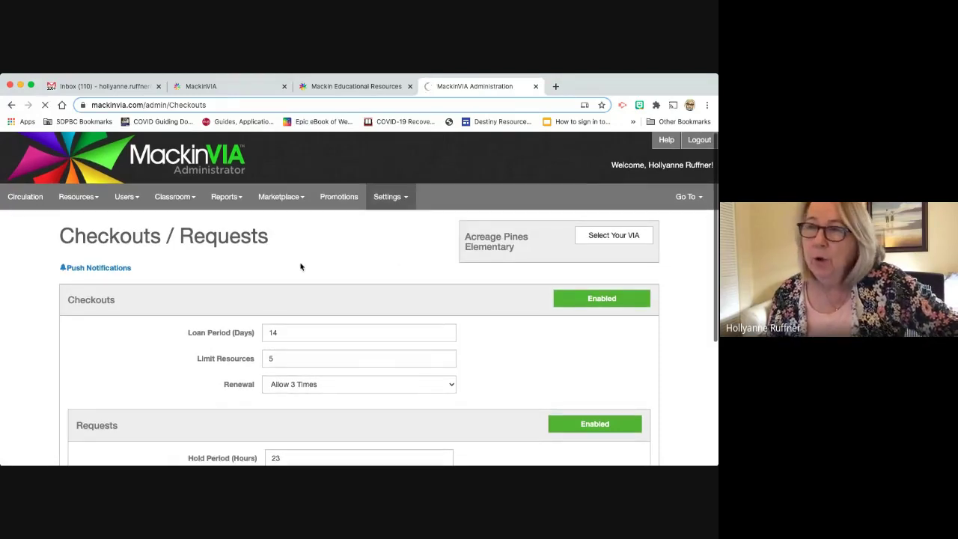
scroll(300, 266, down, 1)
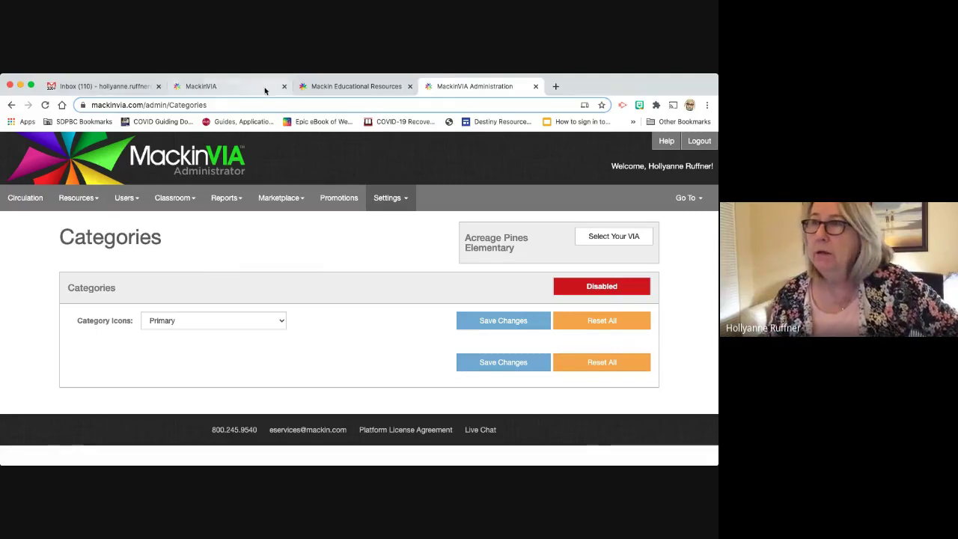
Switch to Belle Glade Elementary's MackinVIA site and browse its Categories page.
click(241, 89)
scroll(100, 238, up, 5)
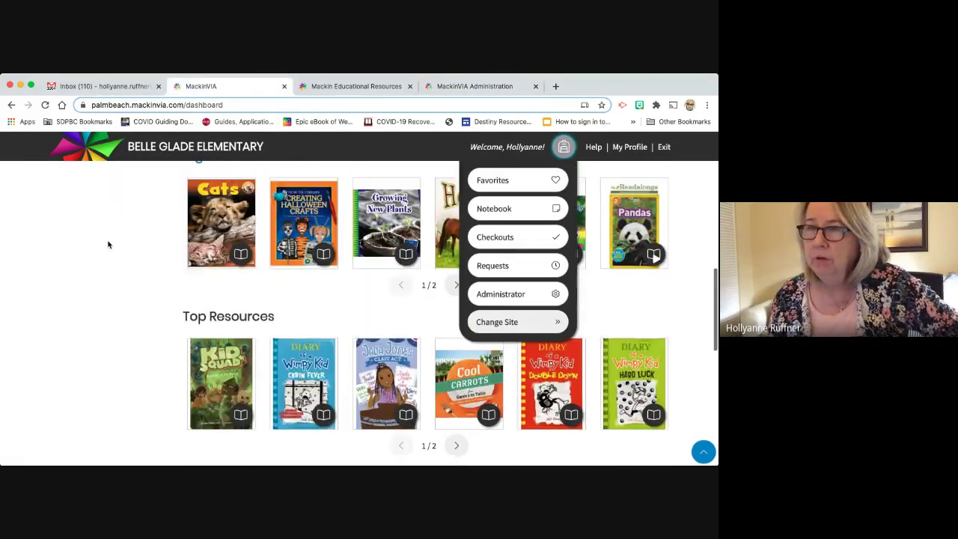
click(101, 289)
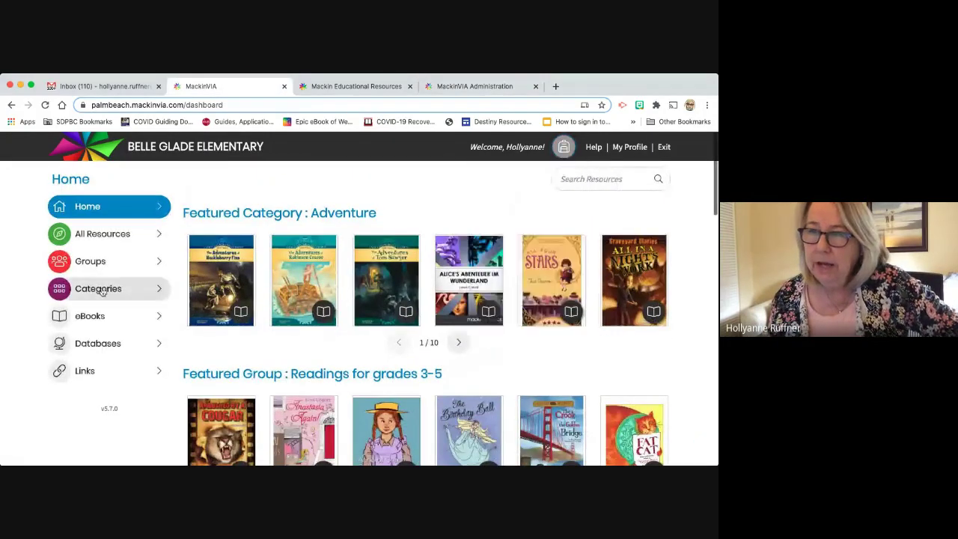
click(101, 290)
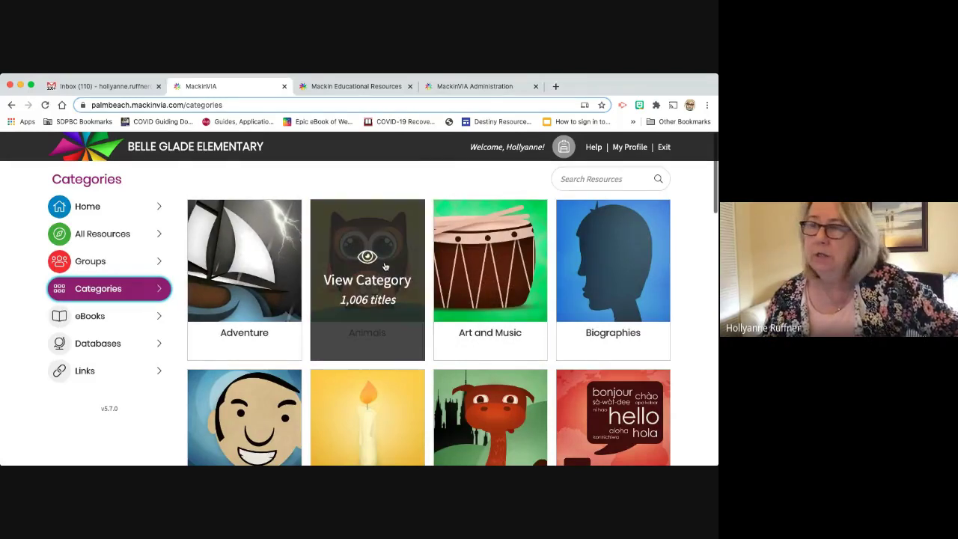
scroll(367, 277, down, 5)
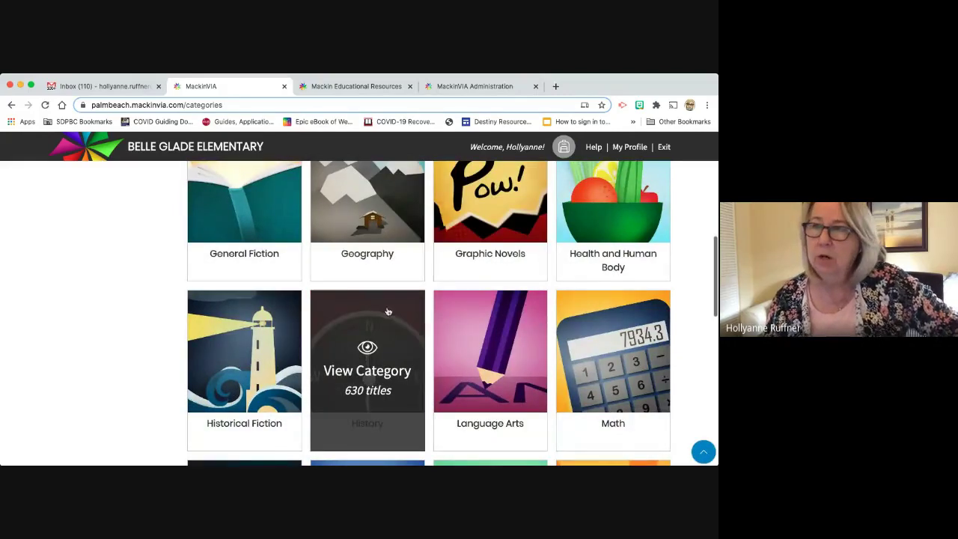
scroll(387, 311, up, 5)
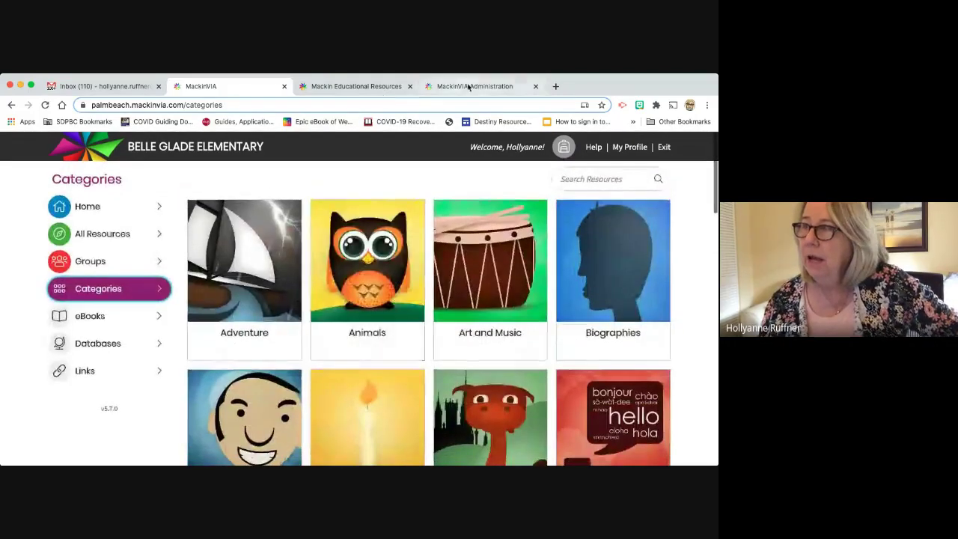
Return to the administrator site, inspect the Category Icons choices and compare them with Belle Glade Elementary's category page.
click(470, 87)
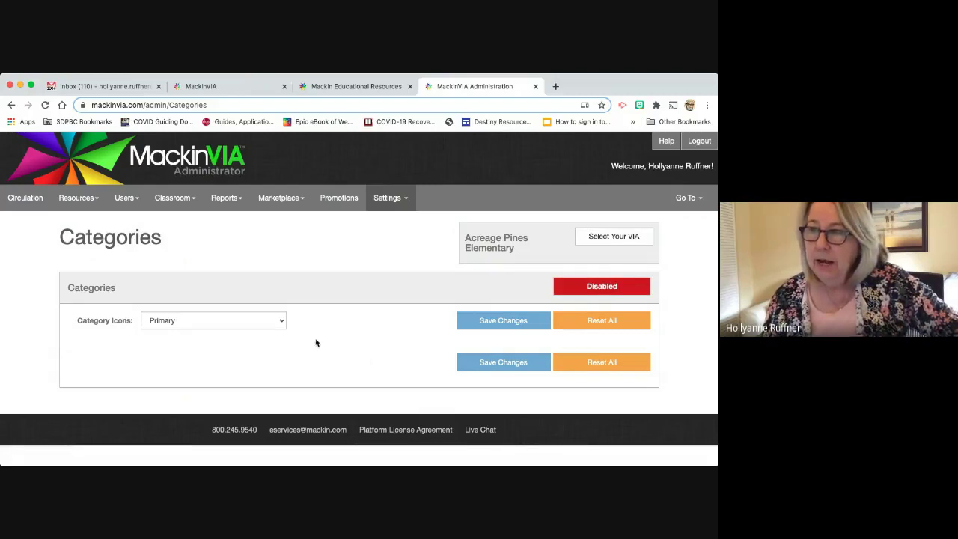
click(279, 321)
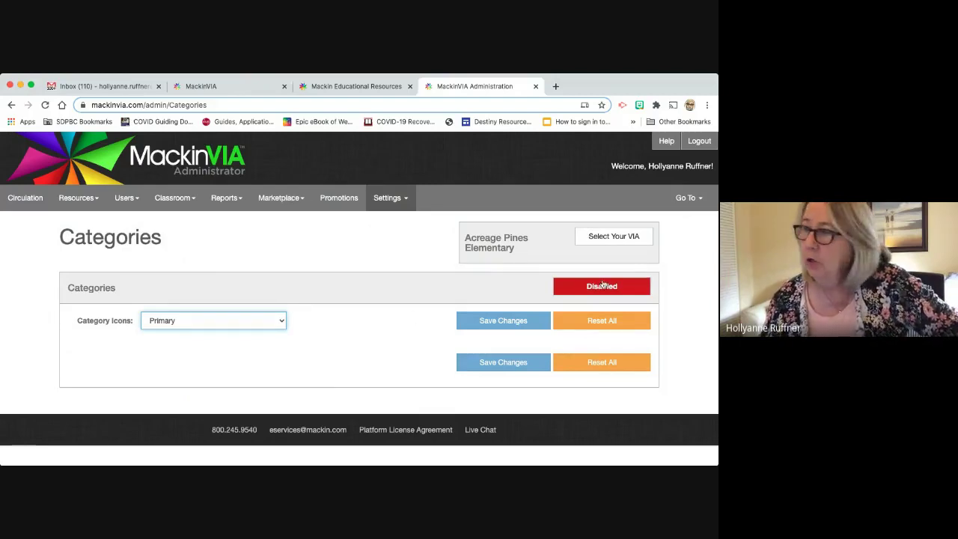
click(231, 88)
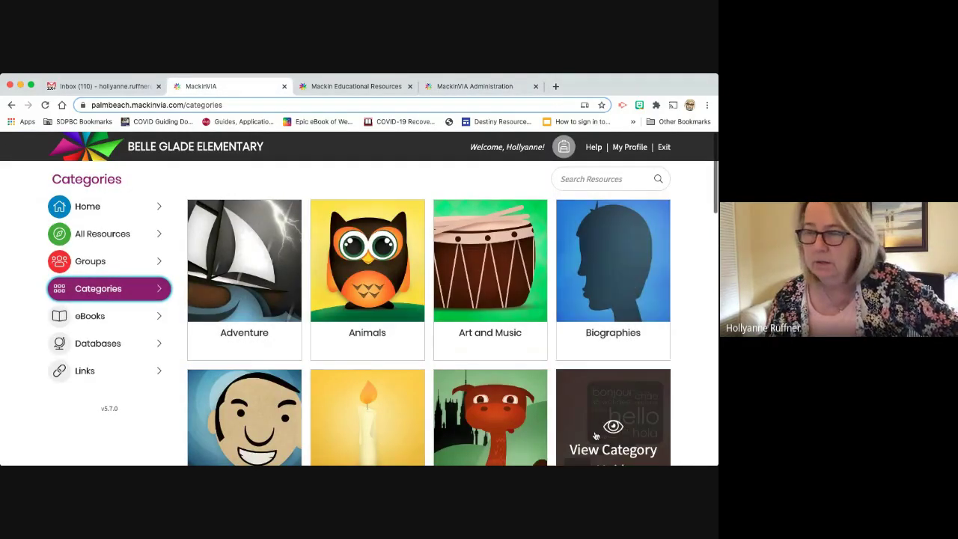
Go back to the administrator site, open the Home Page settings and review the carousel options and notes.
click(469, 87)
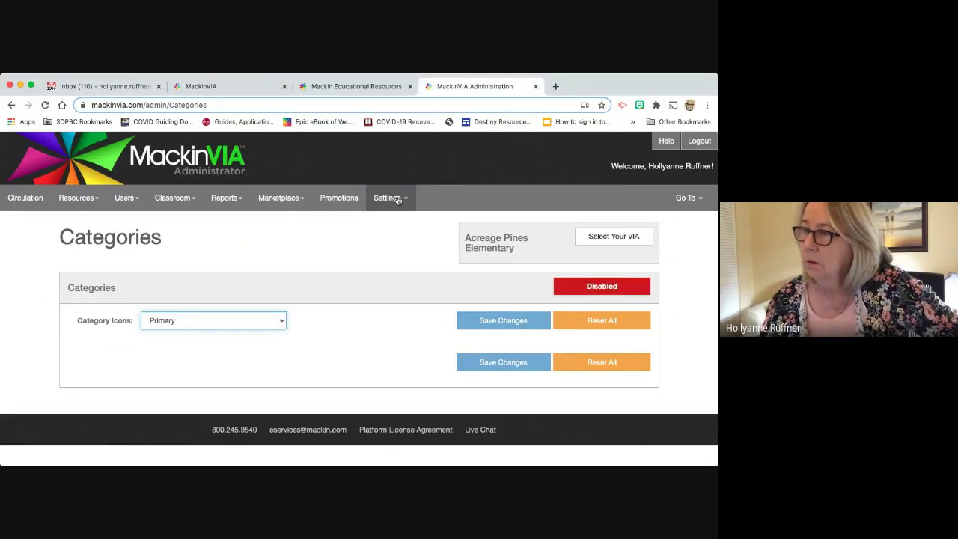
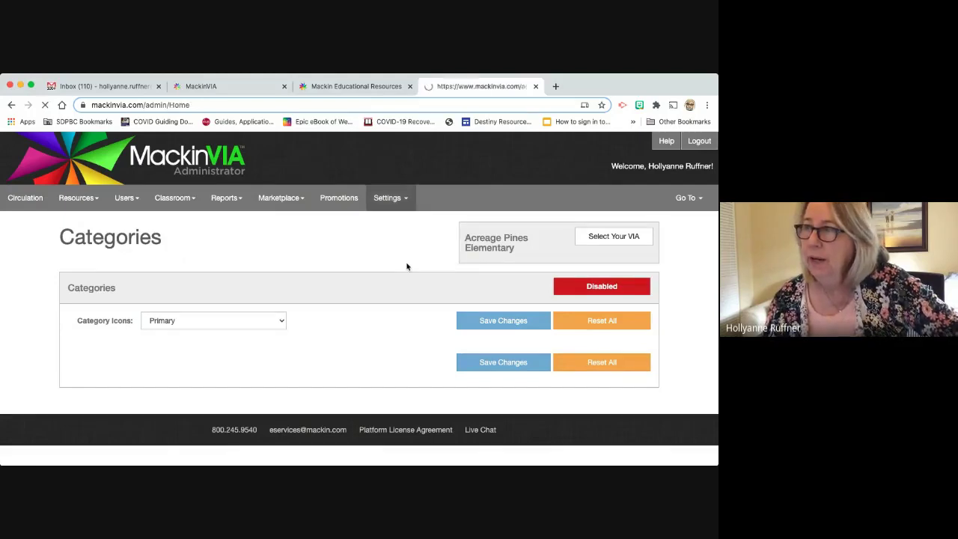
scroll(407, 267, down, 5)
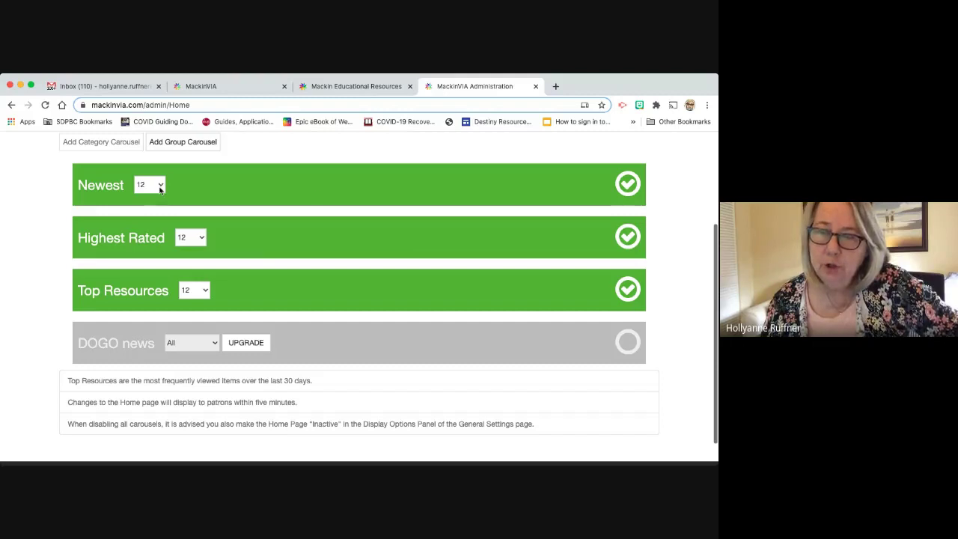
scroll(396, 263, down, 1)
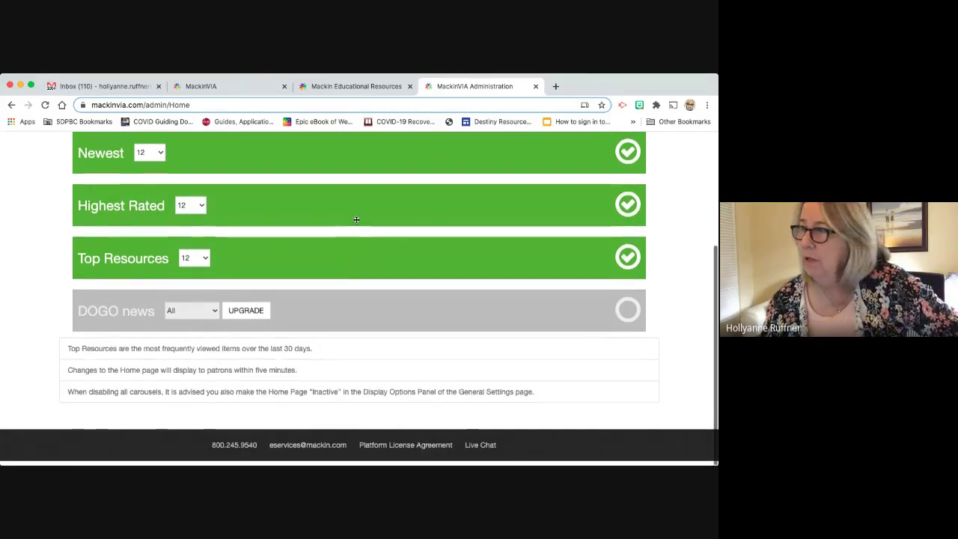
Move the Top Resources carousel above Highest Rated and add a group carousel for SSYRA3-5 to the home page.
mouse_move(349, 260)
mouse_down()
mouse_move(349, 175)
mouse_move(355, 274)
mouse_up()
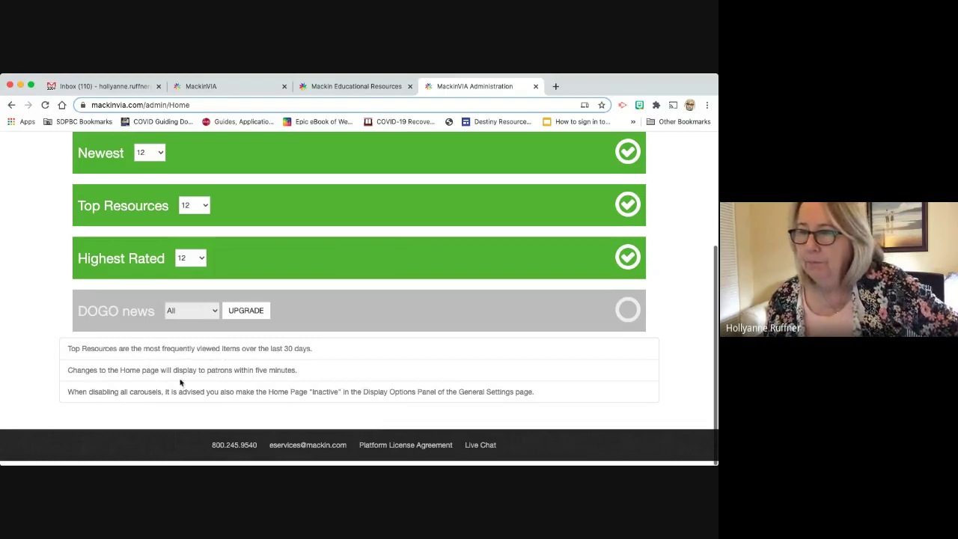
scroll(338, 335, up, 2)
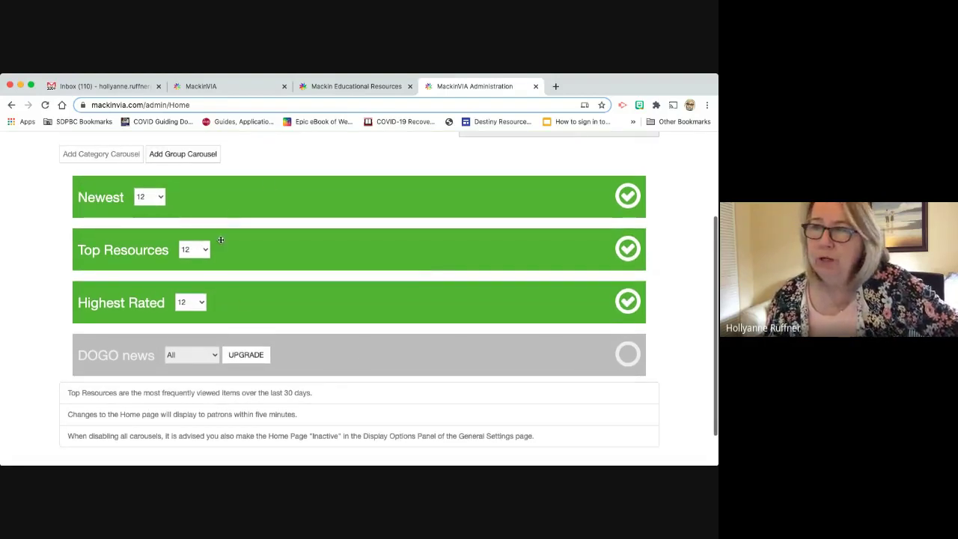
click(196, 155)
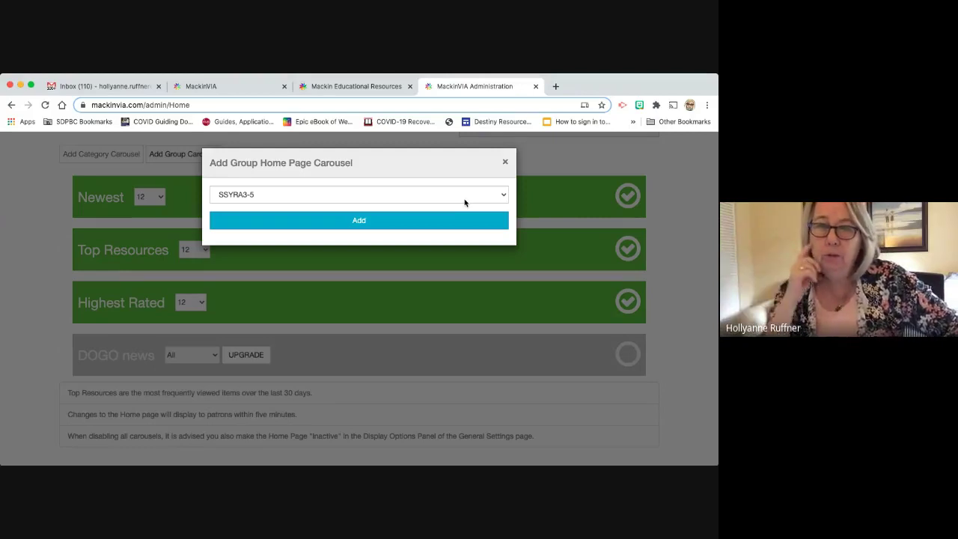
click(388, 222)
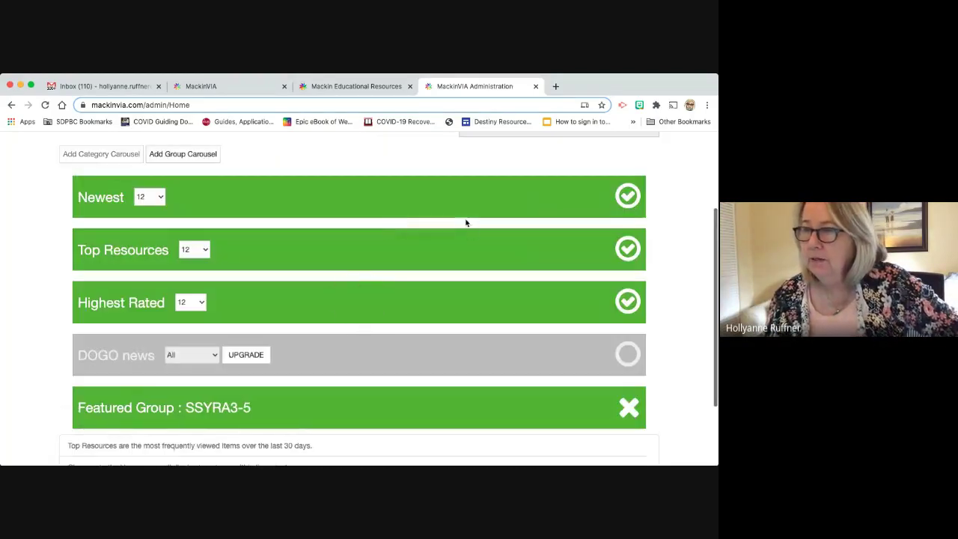
scroll(378, 300, down, 1)
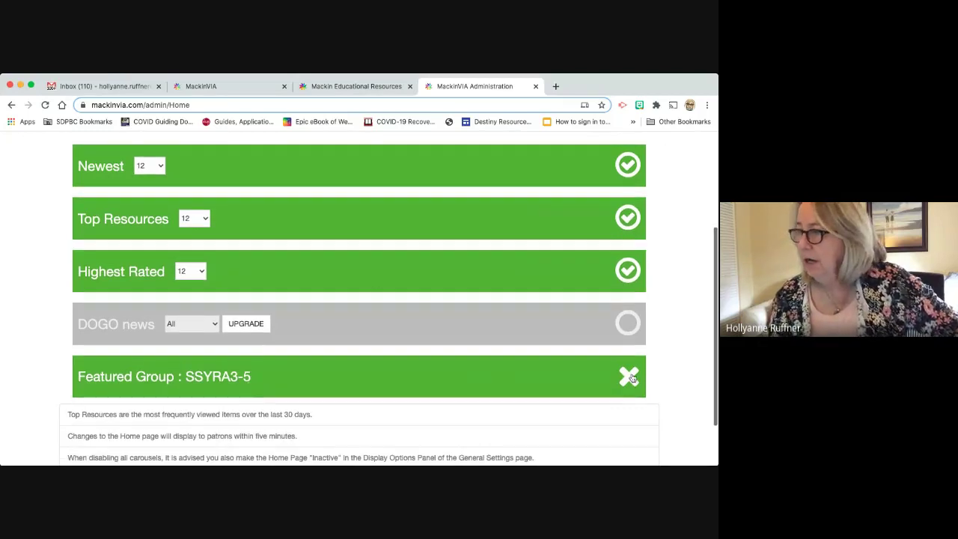
scroll(377, 383, down, 1)
scroll(387, 188, up, 5)
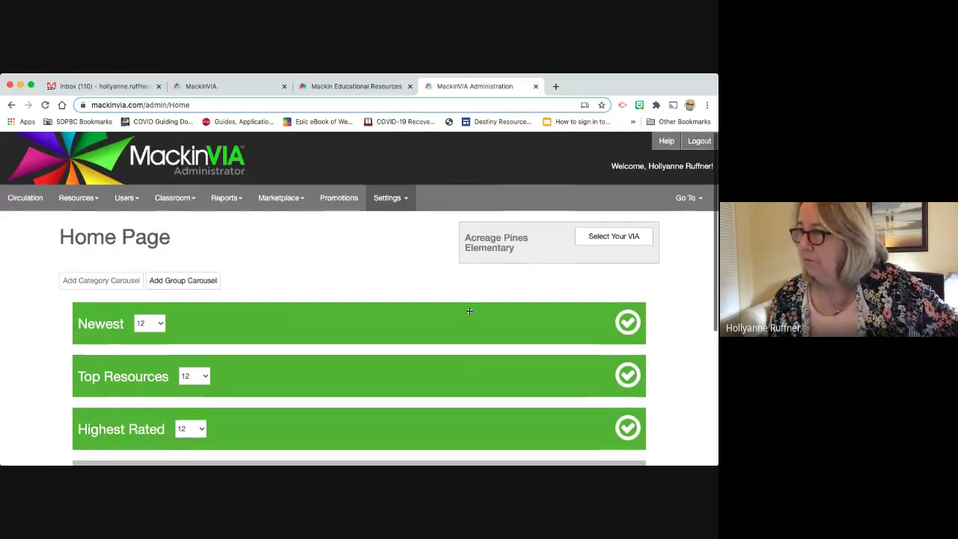
Check the EBooks resource list for Acreage Pines Elementary and return to the Home Page settings to review the carousels.
click(79, 199)
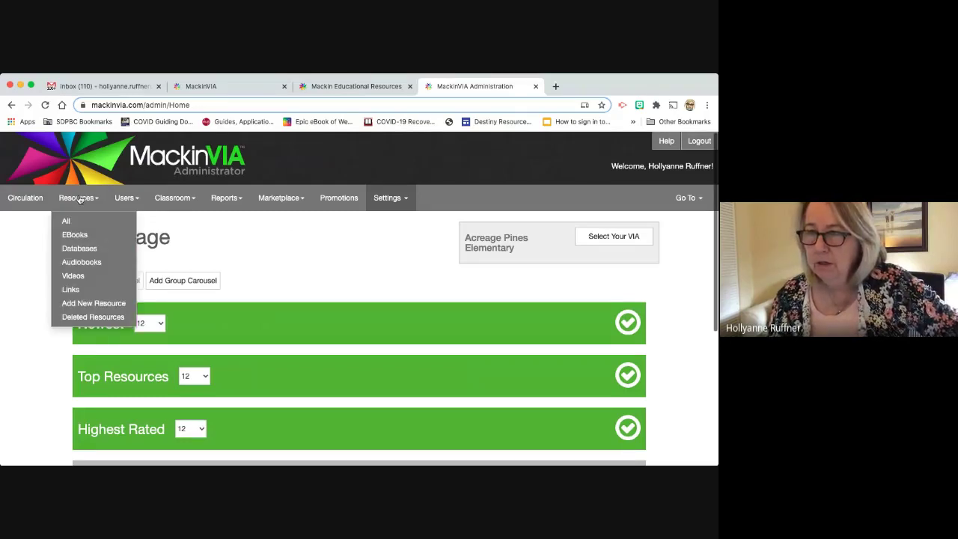
click(76, 235)
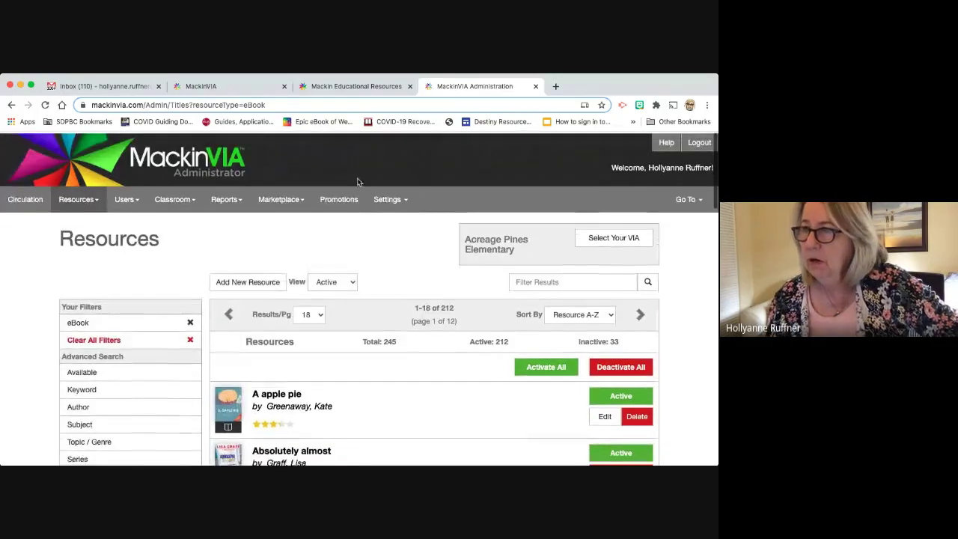
click(387, 199)
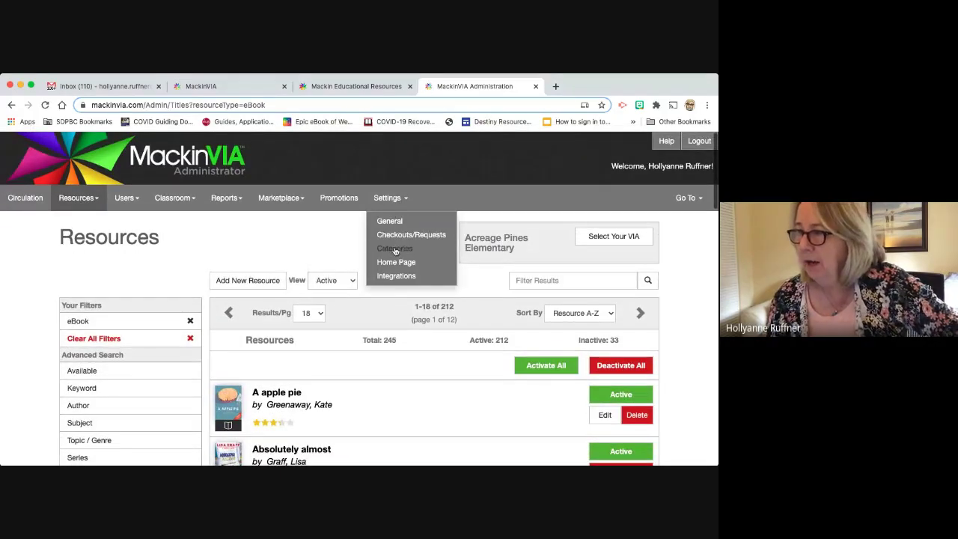
click(395, 262)
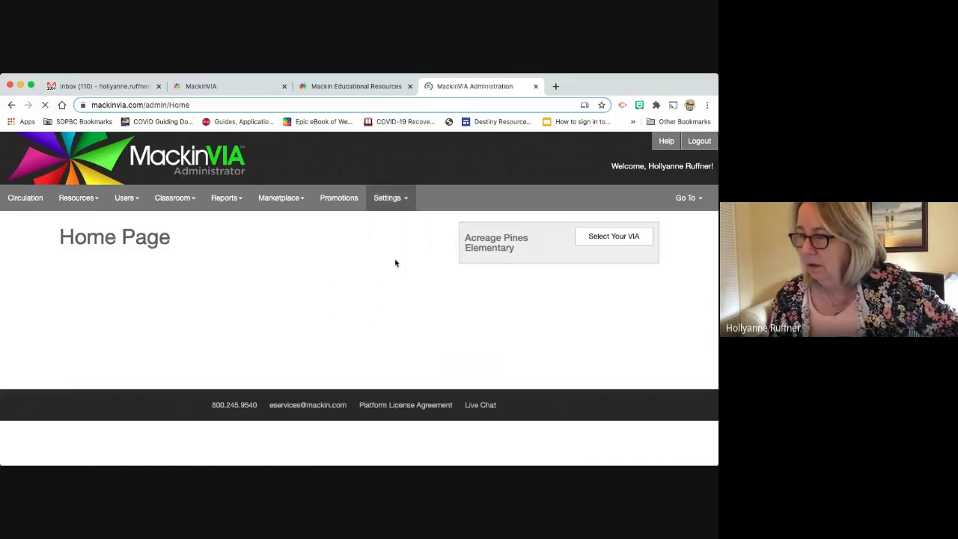
scroll(395, 262, down, 3)
scroll(395, 262, down, 3)
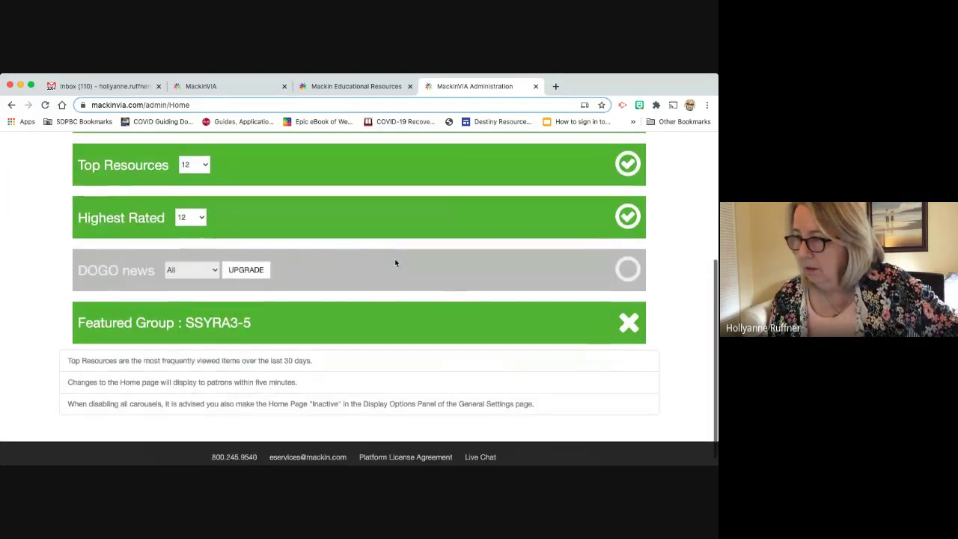
scroll(59, 213, up, 2)
scroll(59, 217, up, 1)
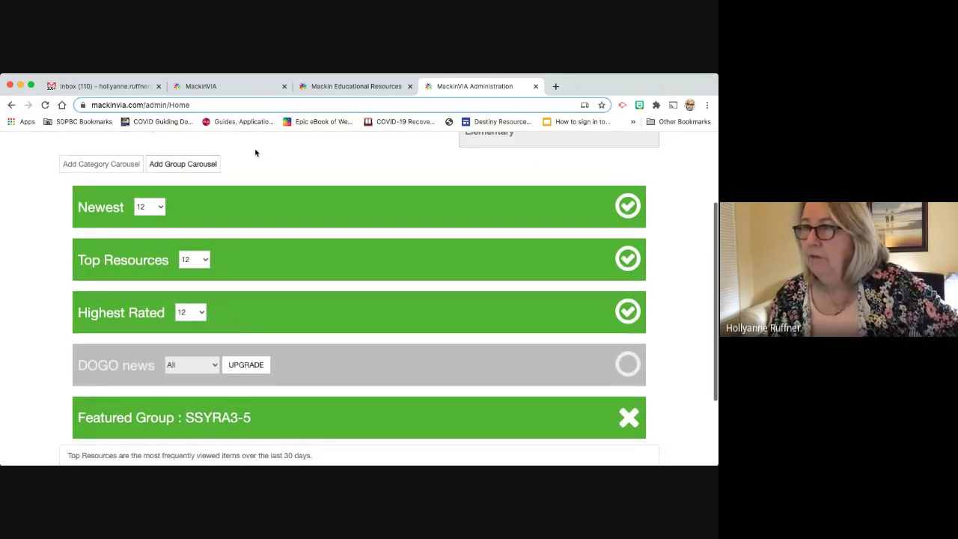
scroll(255, 153, up, 3)
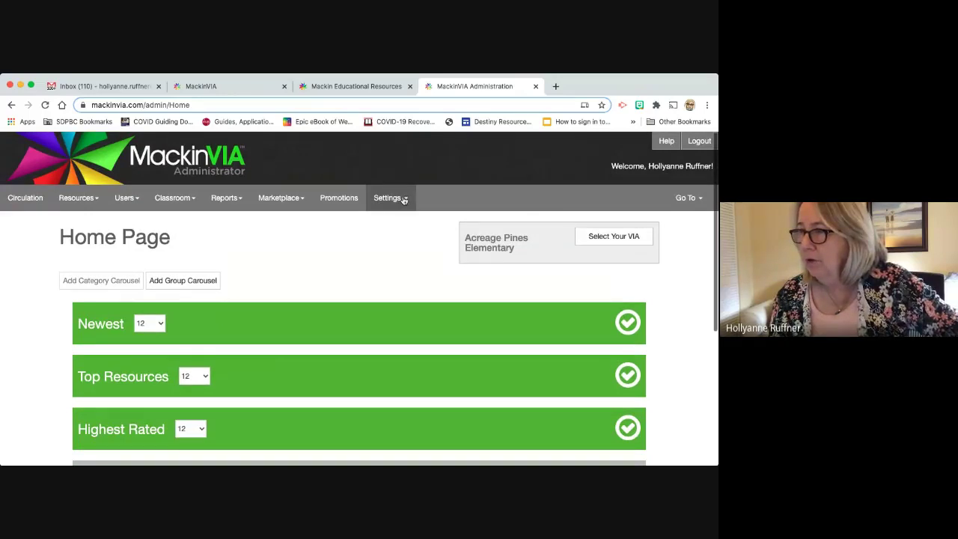
Open the EBooks resource list again and look through its titles and their activation options.
click(94, 200)
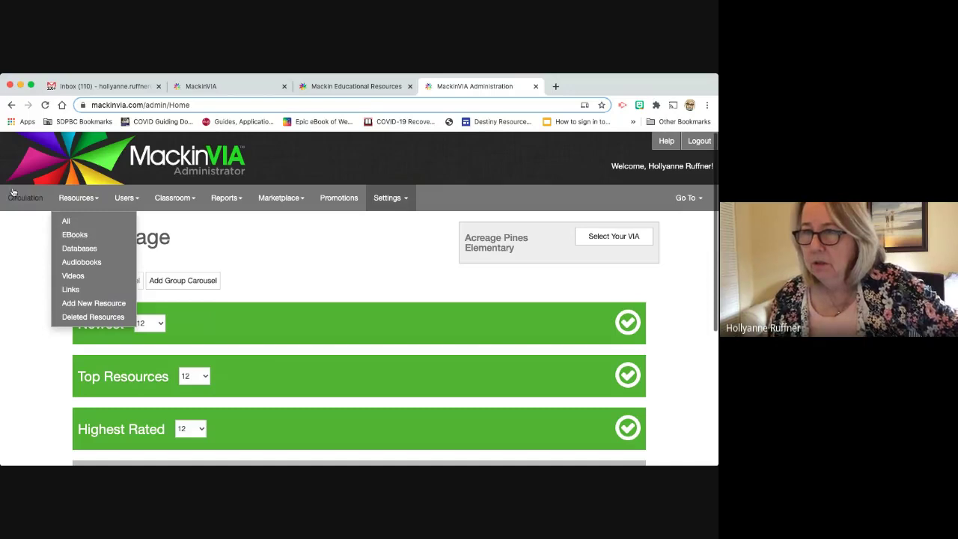
click(78, 235)
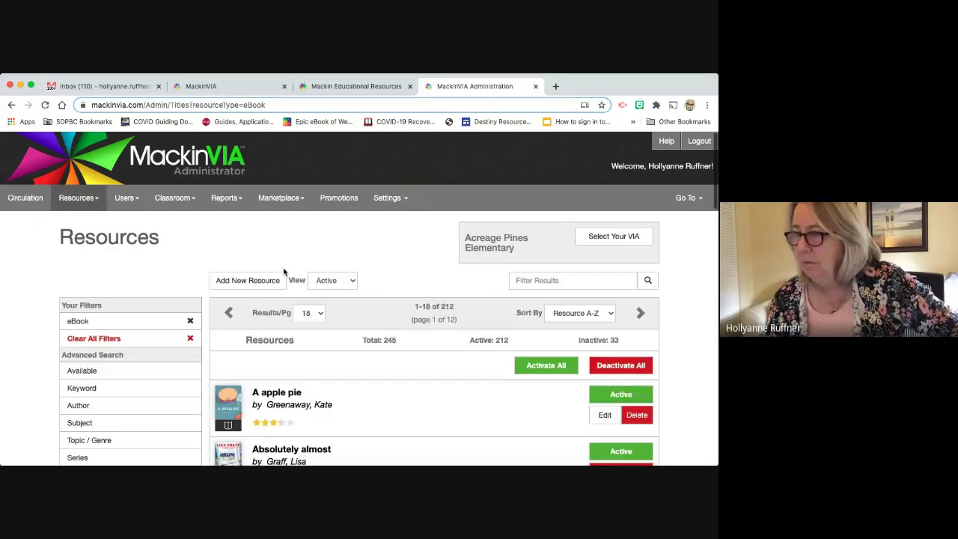
scroll(409, 300, down, 2)
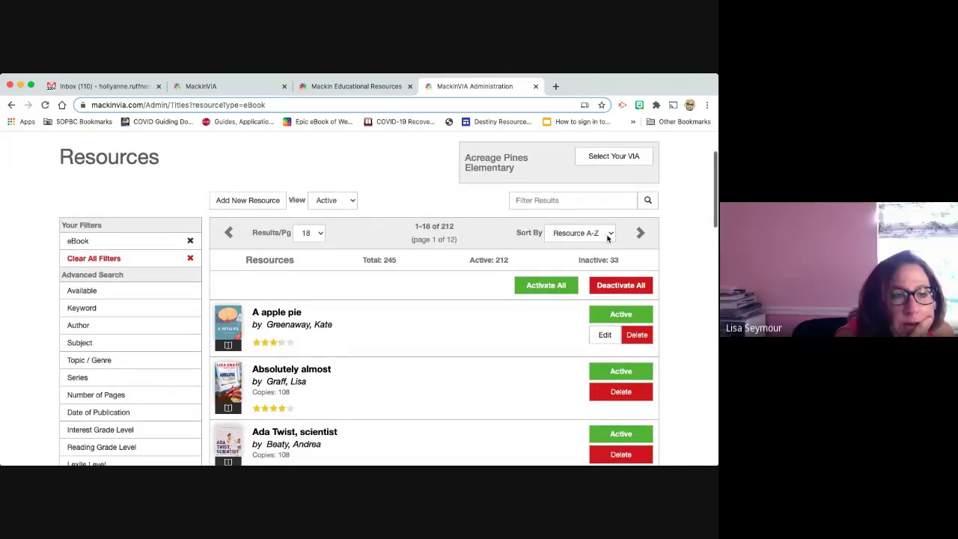
scroll(408, 258, down, 4)
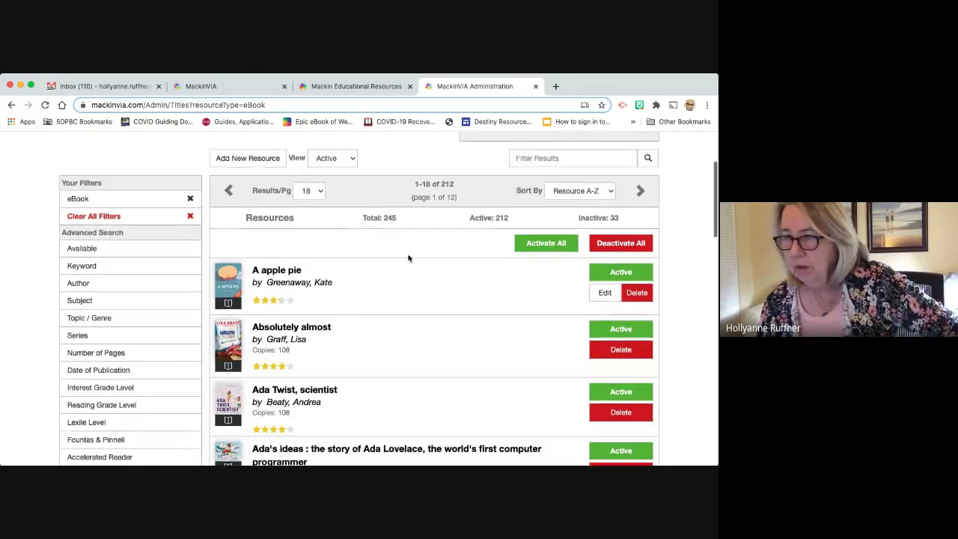
scroll(408, 259, down, 3)
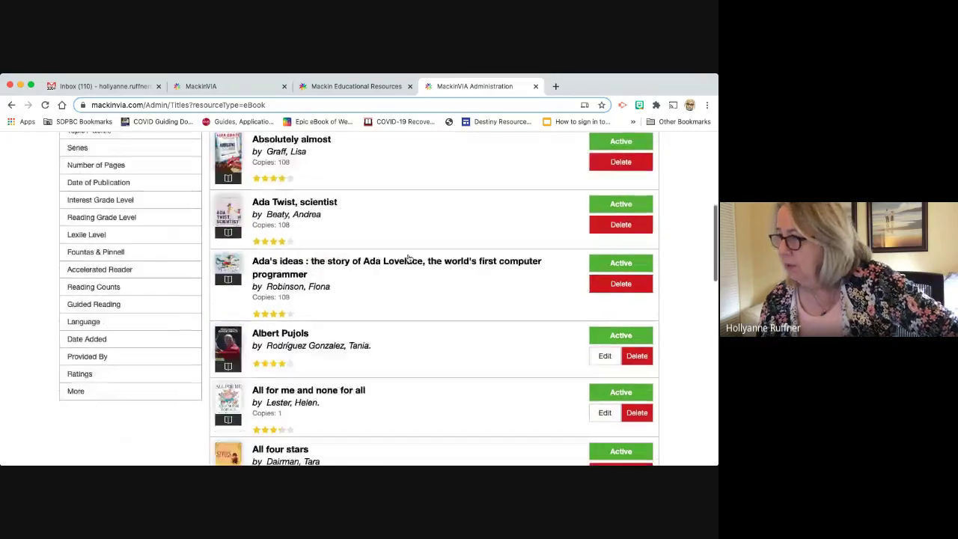
scroll(409, 259, up, 3)
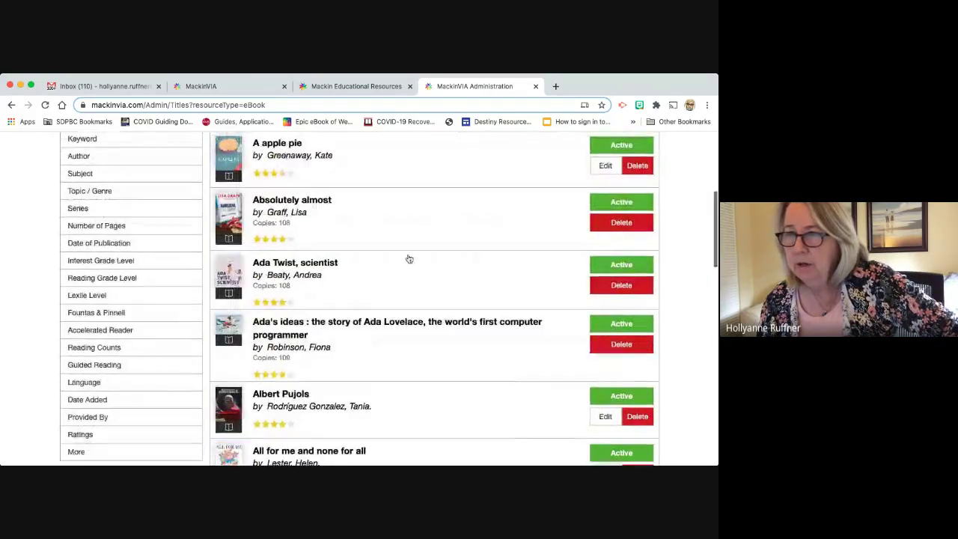
scroll(409, 258, up, 6)
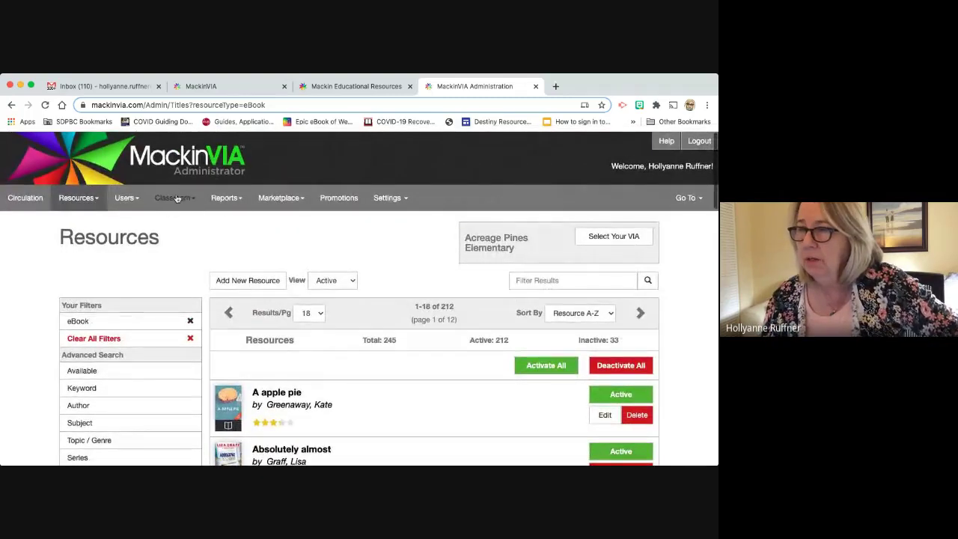
Reopen the Home Page settings and examine the SSYRA3-5 featured group carousel and the notes below it.
click(388, 199)
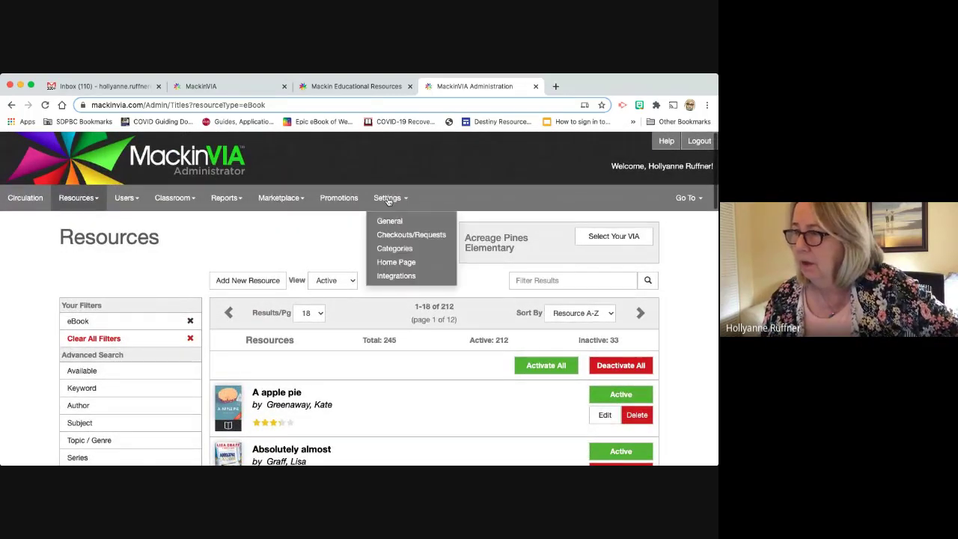
click(396, 261)
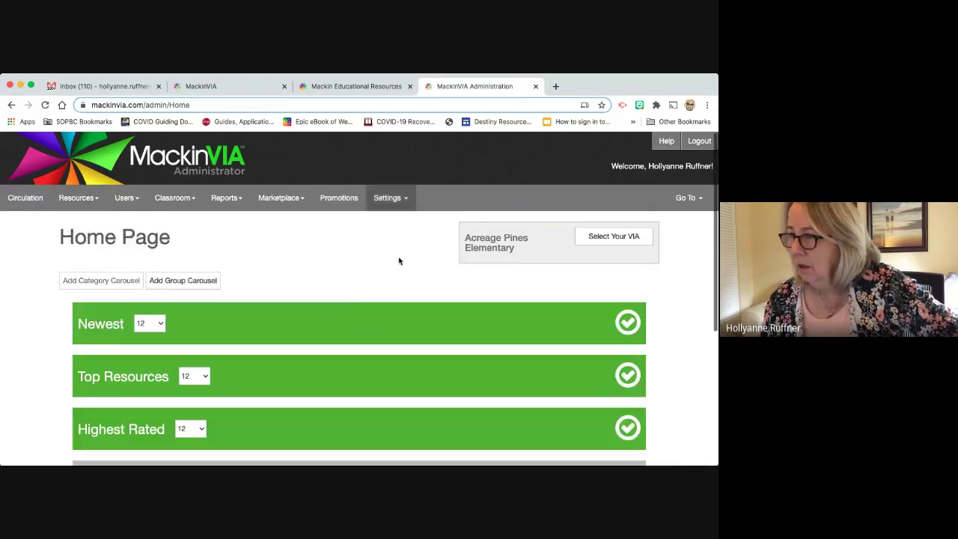
scroll(399, 261, down, 3)
scroll(399, 260, down, 3)
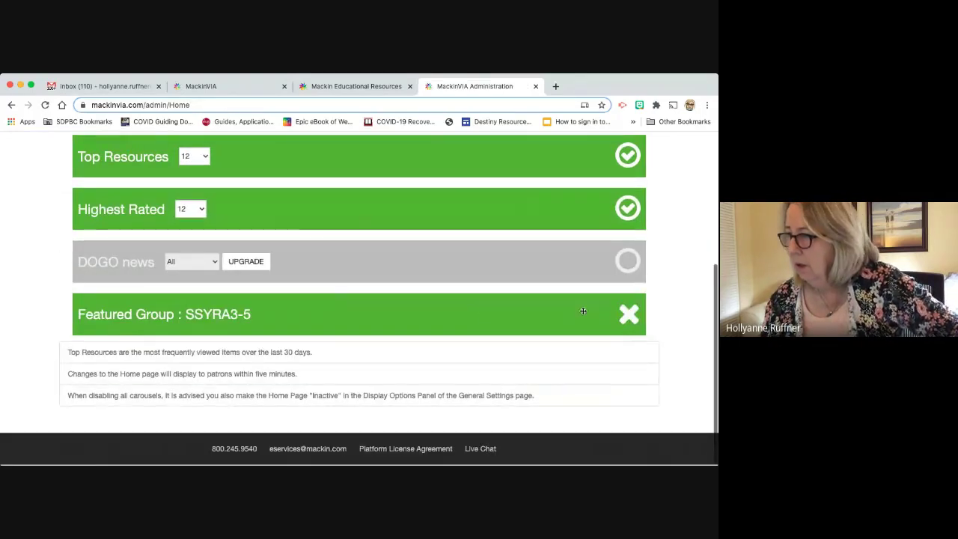
scroll(374, 313, down, 1)
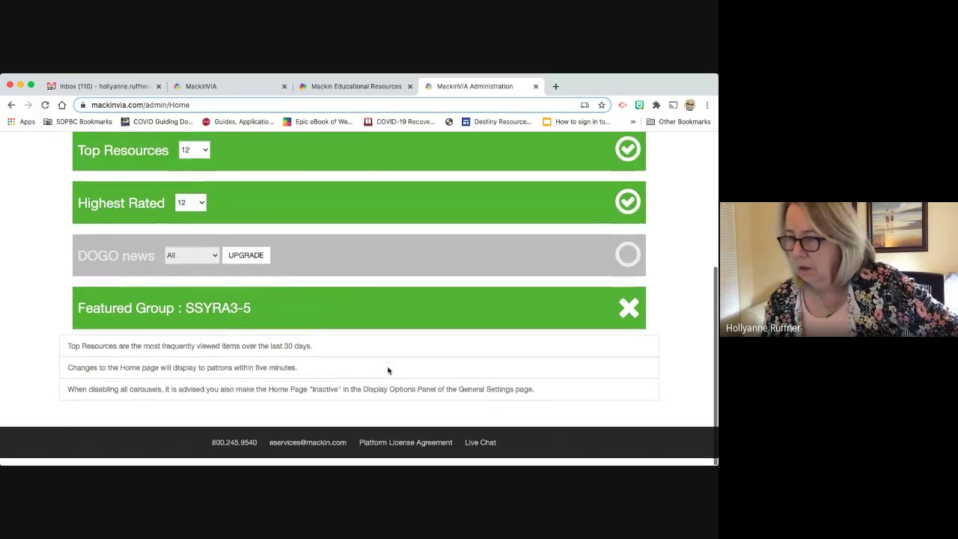
scroll(409, 306, up, 10)
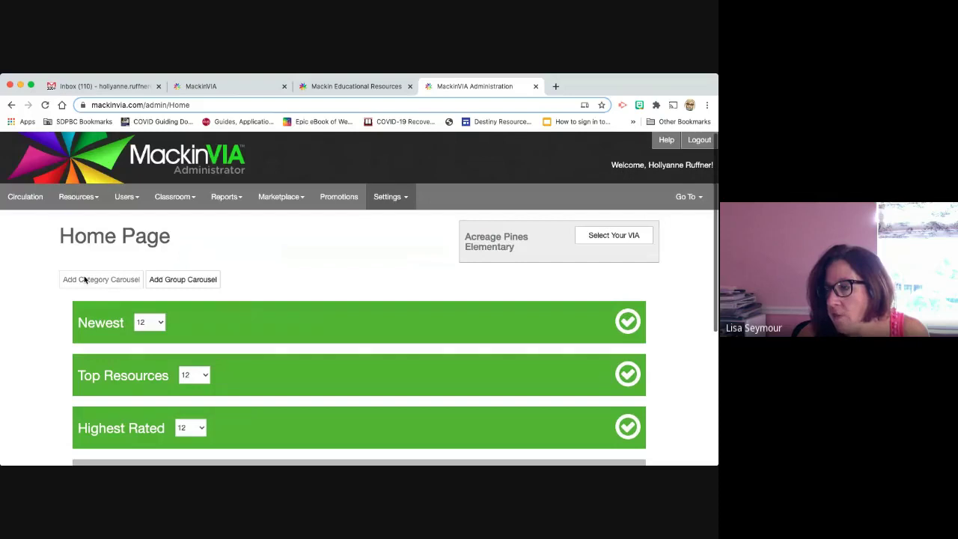
Open the classroom Groups page and bring up resource management for the SSYRA3-5 group.
click(192, 197)
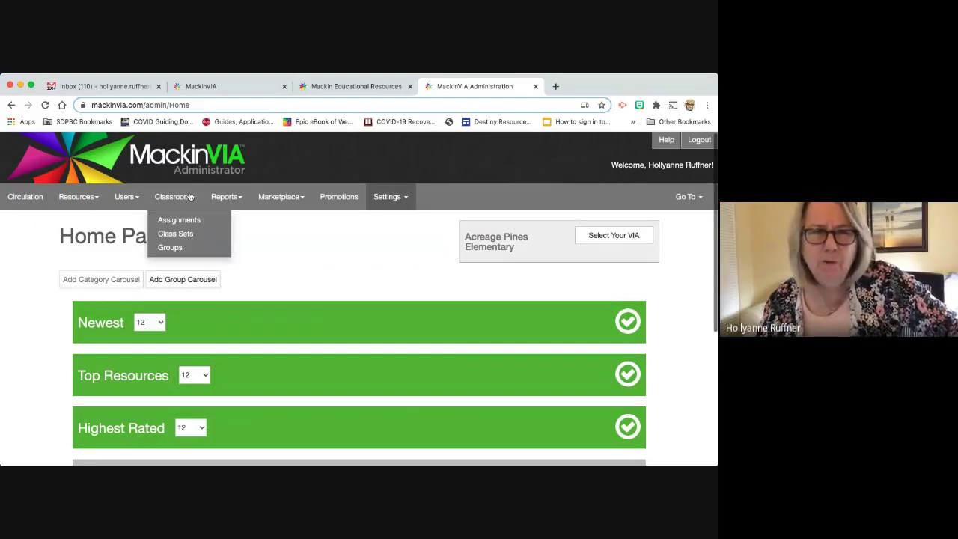
click(175, 247)
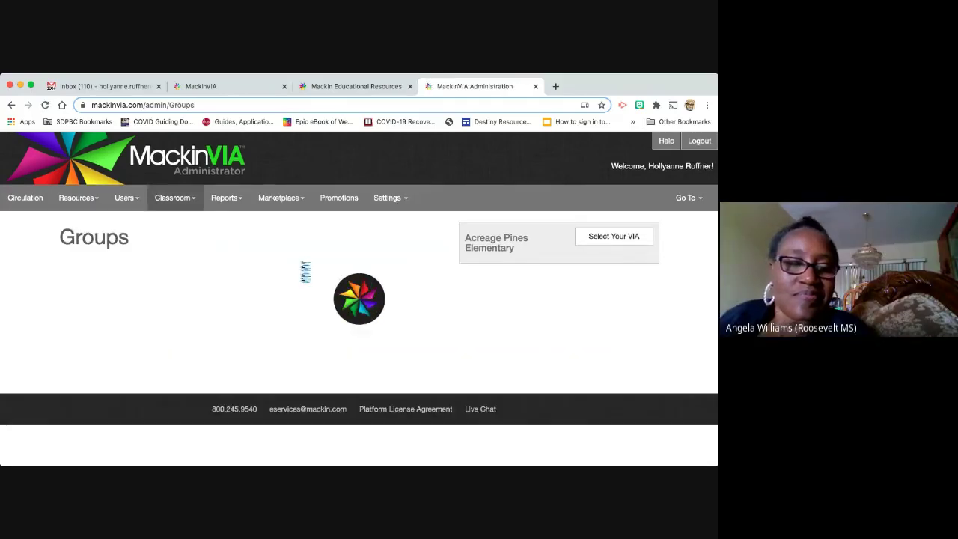
scroll(302, 268, down, 1)
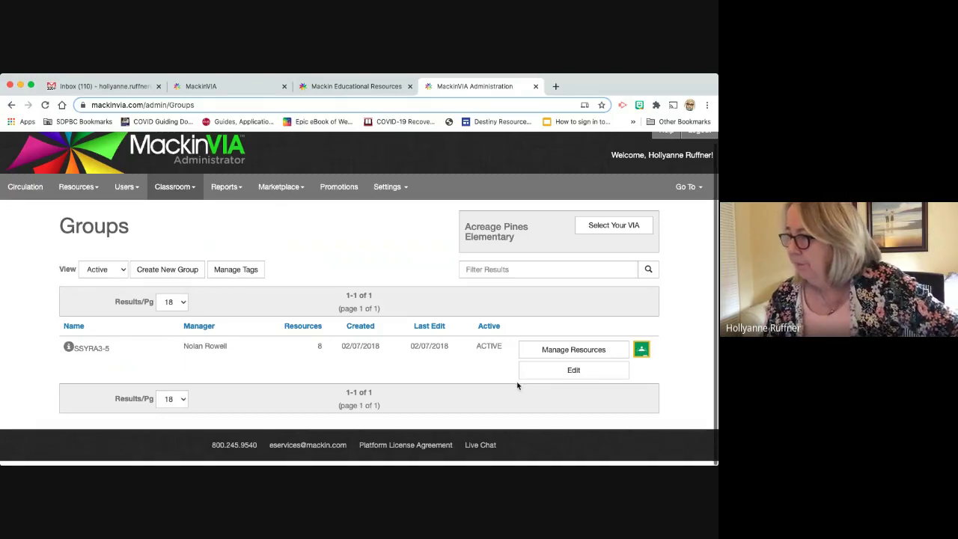
scroll(128, 365, up, 1)
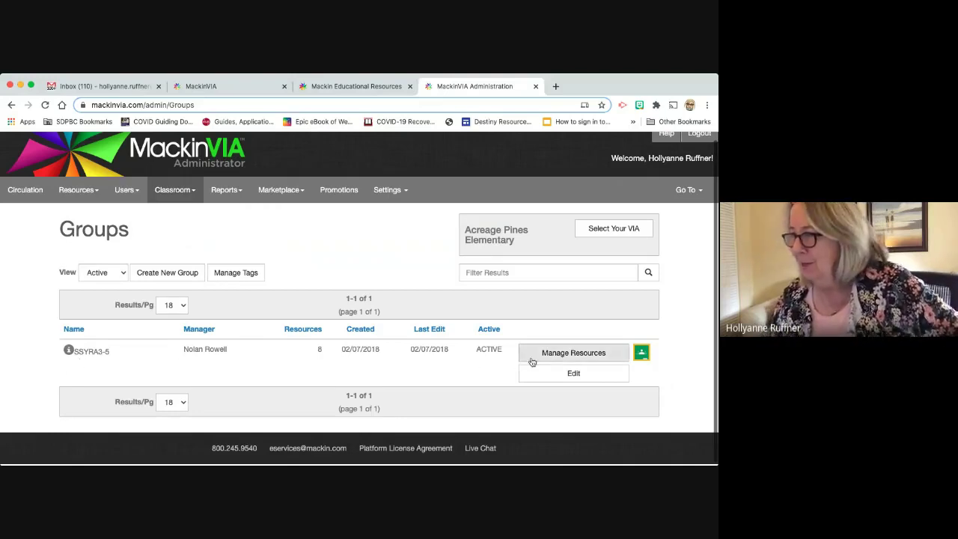
click(577, 355)
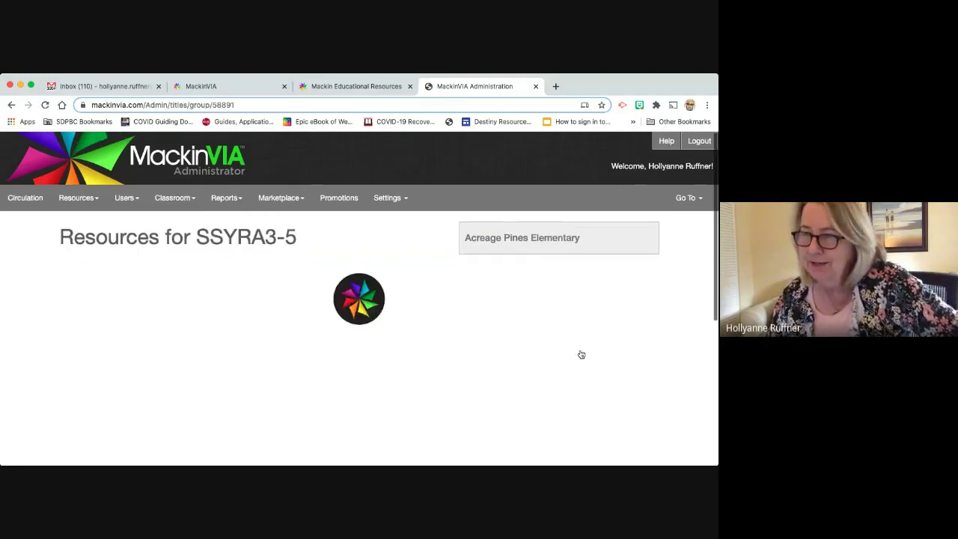
Browse the titles that can be added to the SSYRA3-5 group and examine the results filter.
scroll(325, 357, down, 10)
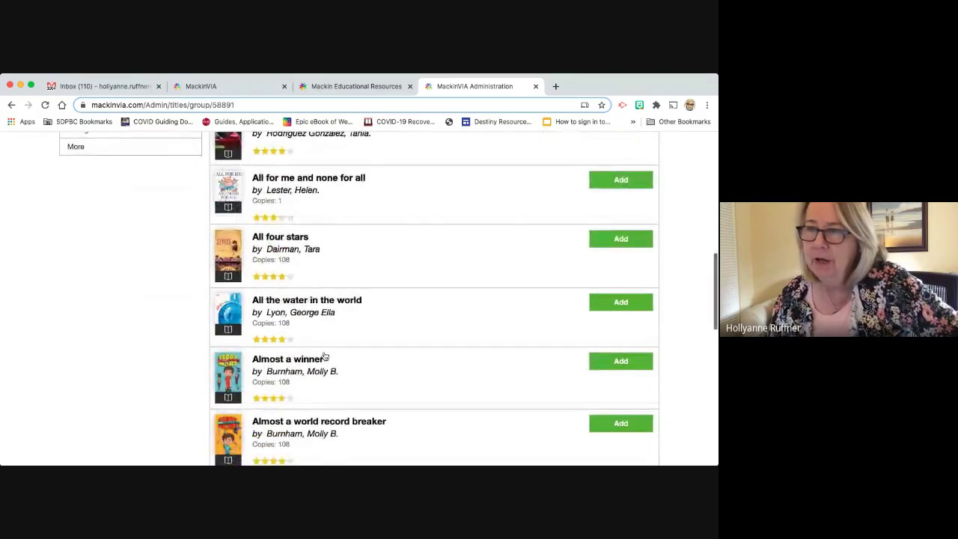
scroll(325, 357, down, 3)
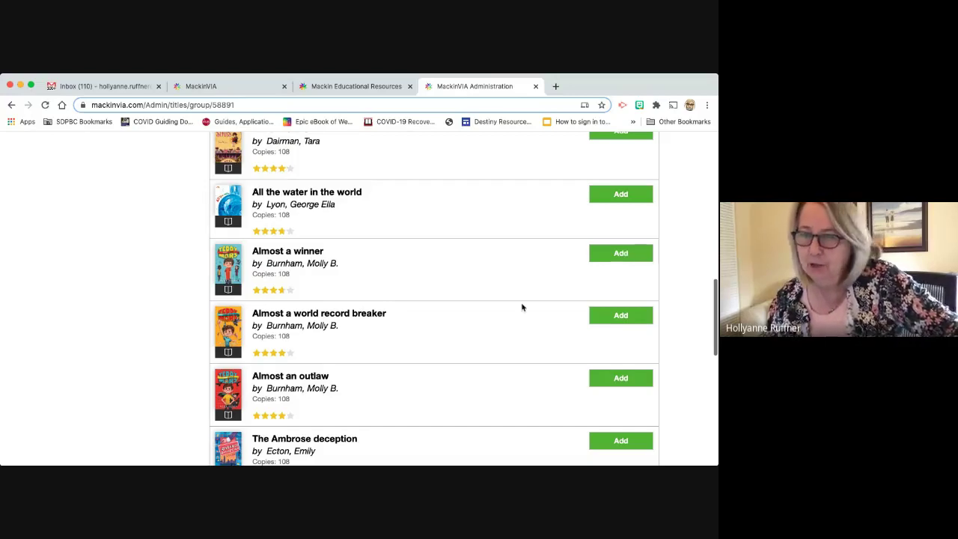
scroll(441, 322, down, 1)
scroll(446, 332, up, 2)
scroll(446, 335, up, 10)
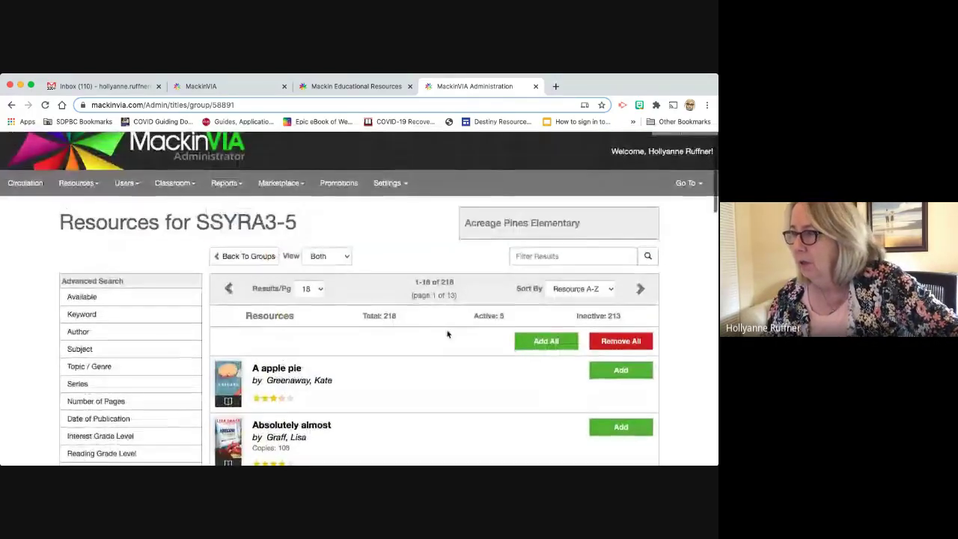
click(541, 258)
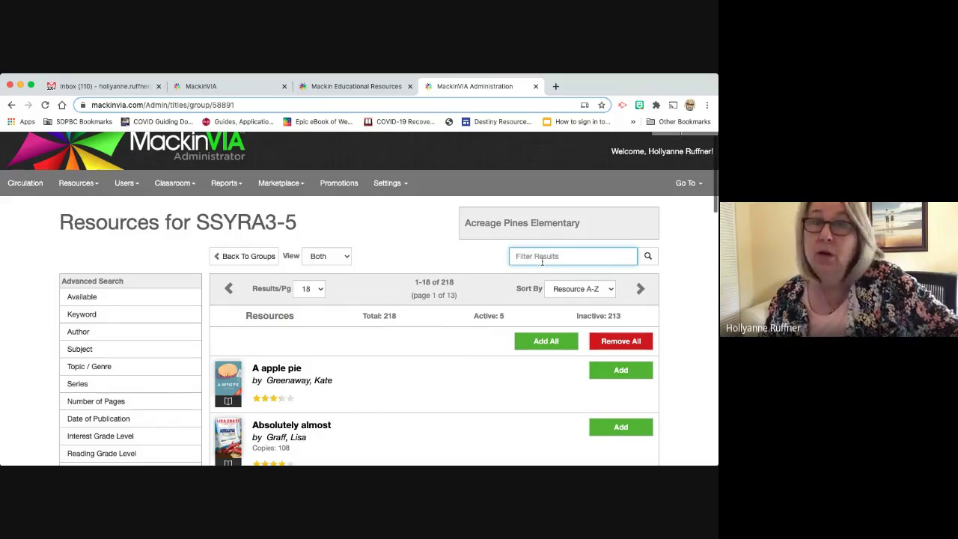
scroll(542, 261, down, 5)
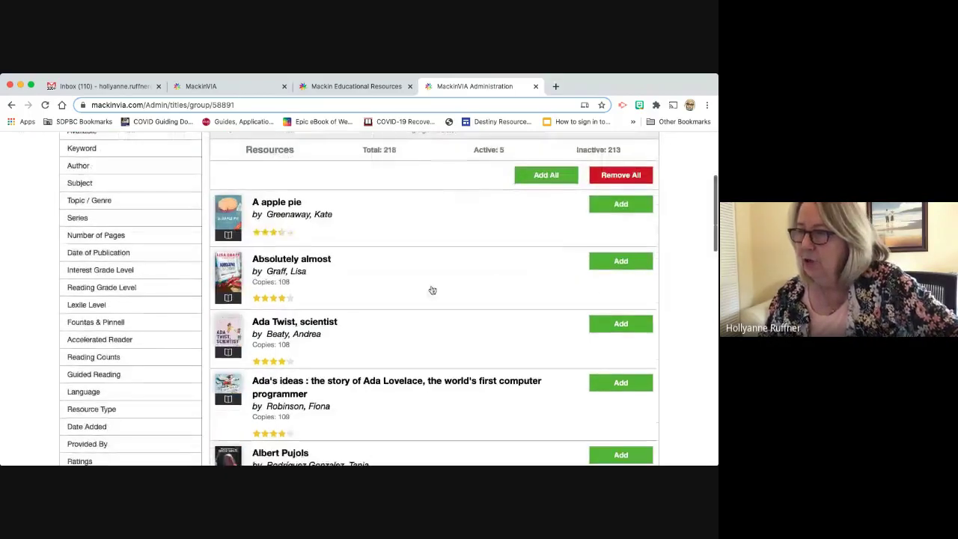
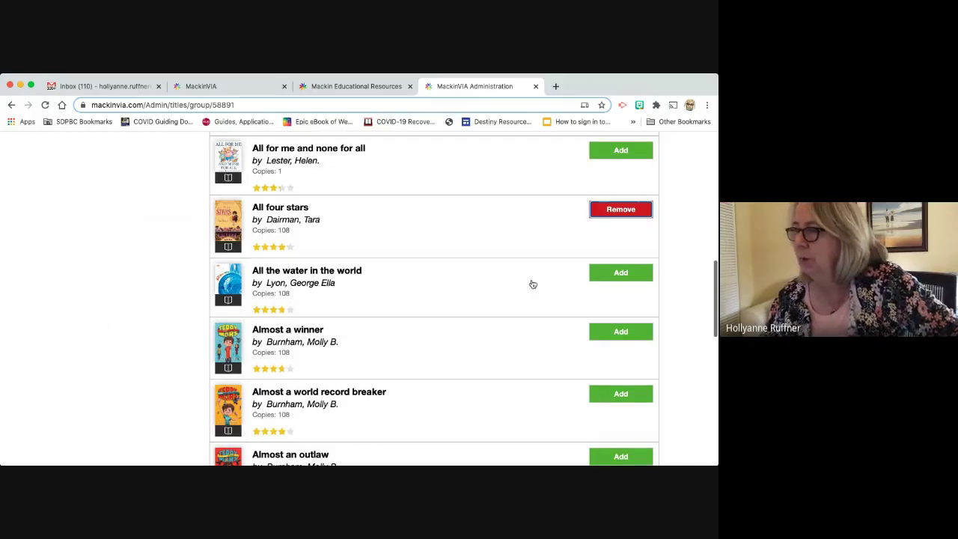
Remove the titles "Absolutely almost" and "All four stars" from the SSYRA3-5 group.
scroll(530, 282, down, 2)
scroll(533, 284, up, 3)
scroll(537, 289, up, 10)
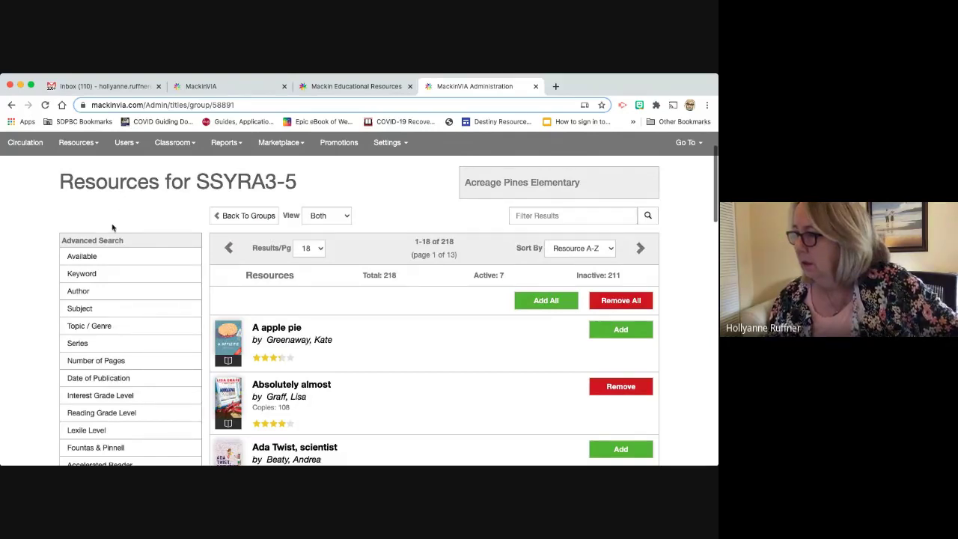
scroll(499, 398, down, 1)
click(636, 308)
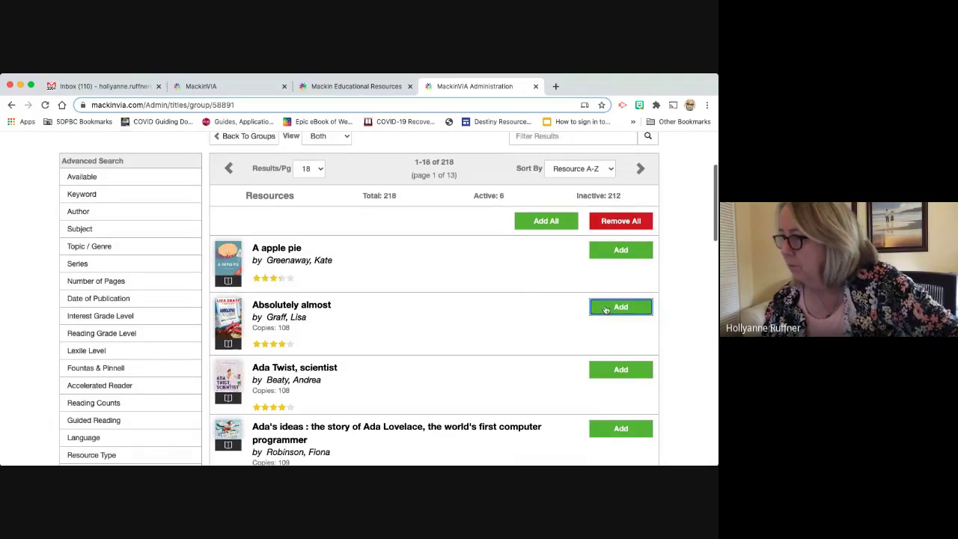
scroll(534, 317, down, 4)
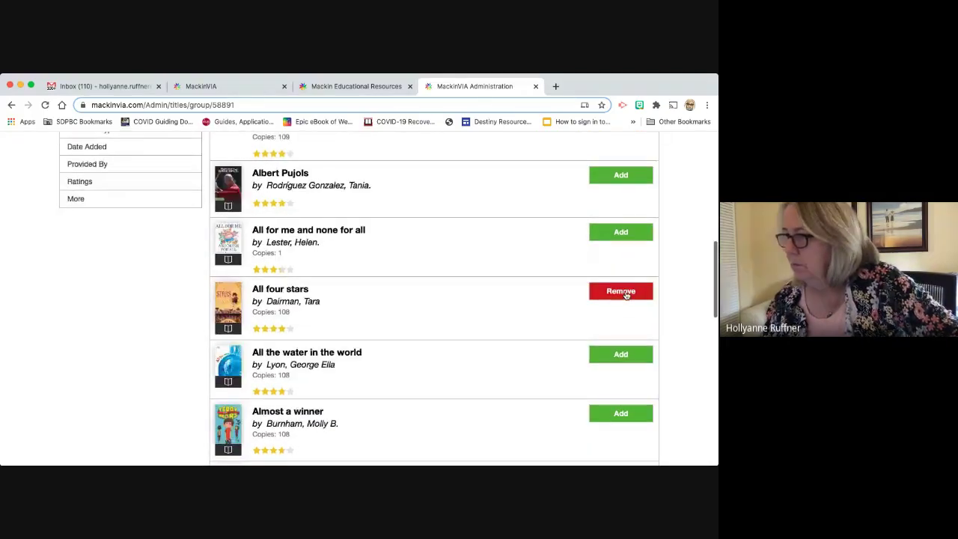
click(625, 294)
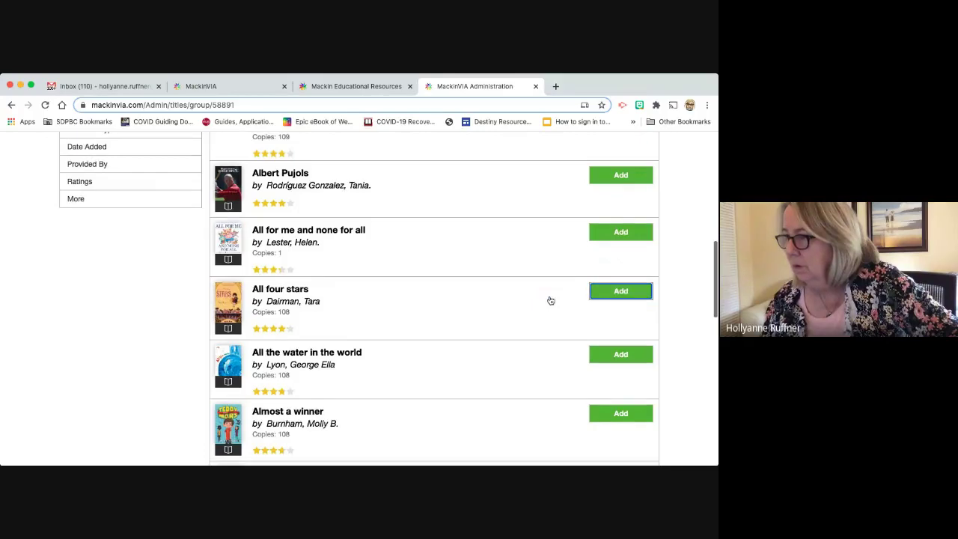
scroll(548, 315, up, 3)
scroll(548, 315, up, 4)
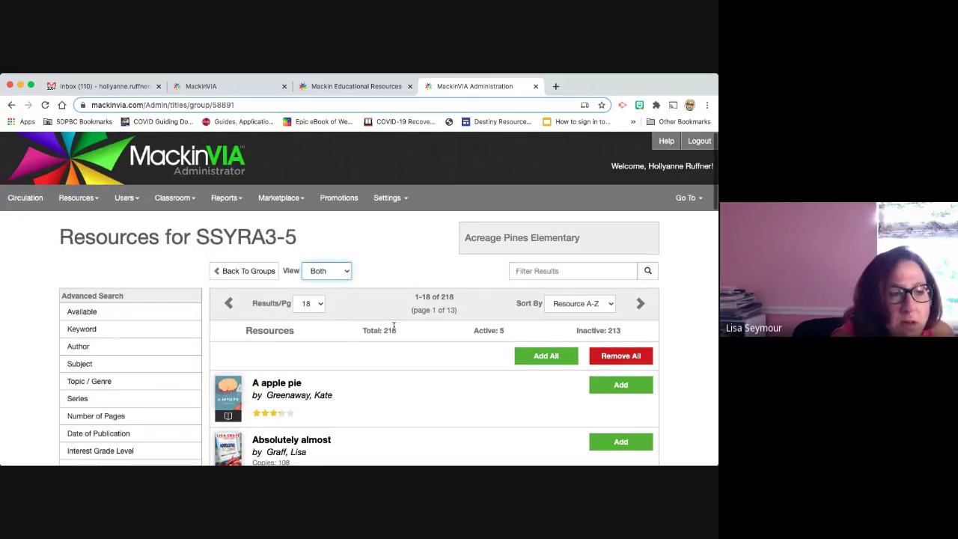
Add "Absolutely almost" and "All four stars" back to the SSYRA3-5 group's resources.
scroll(394, 326, down, 3)
click(645, 244)
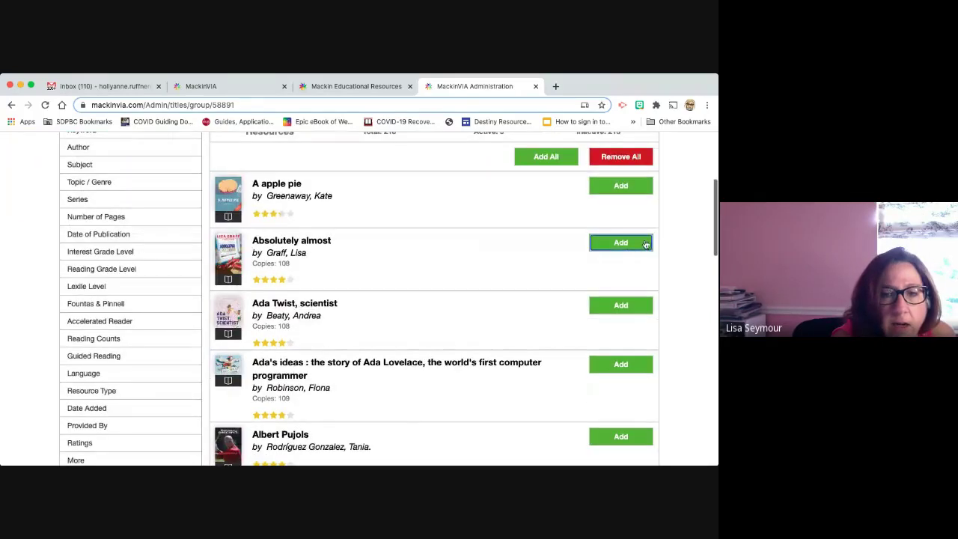
scroll(490, 256, down, 2)
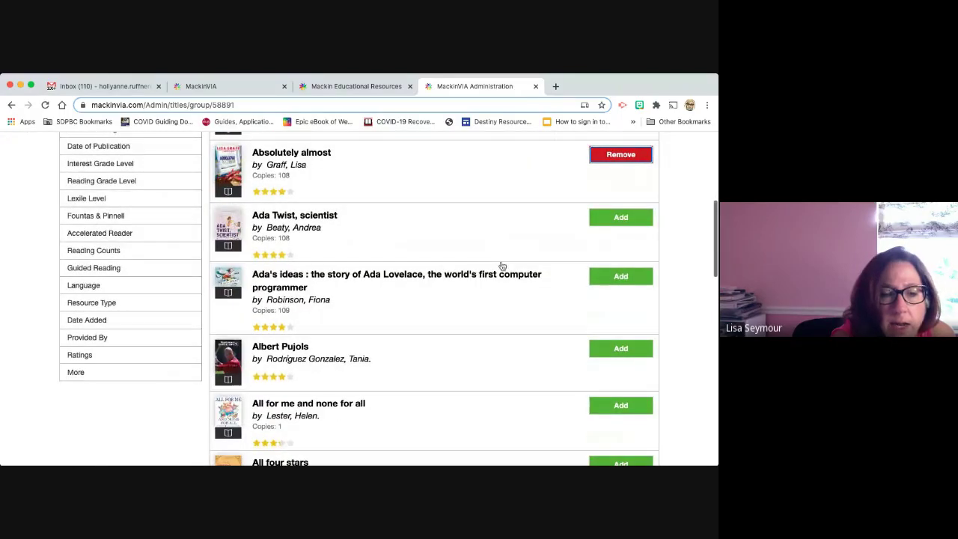
scroll(502, 266, down, 2)
scroll(502, 266, down, 2)
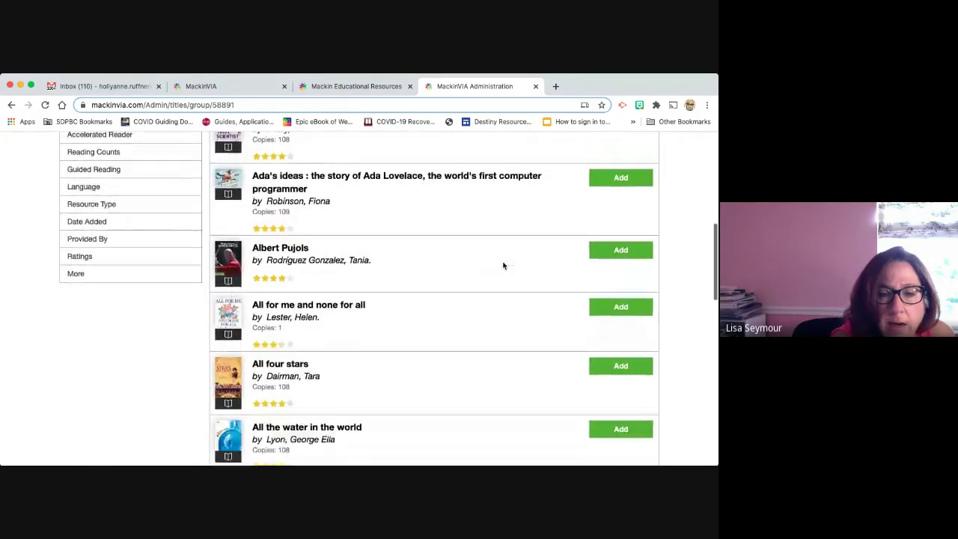
click(615, 323)
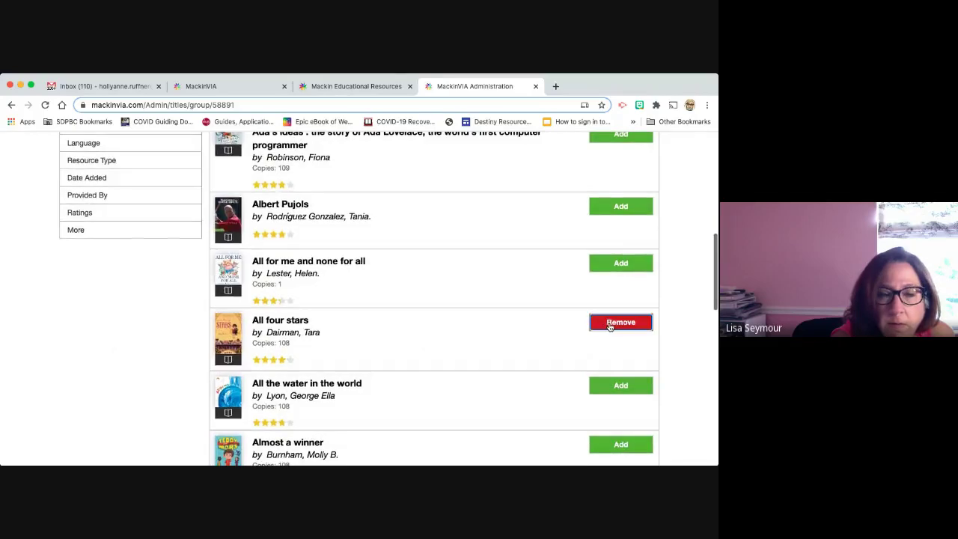
scroll(500, 344, down, 9)
Return to the classroom Groups page and check the SSYRA3-5 group's entry.
scroll(500, 341, up, 20)
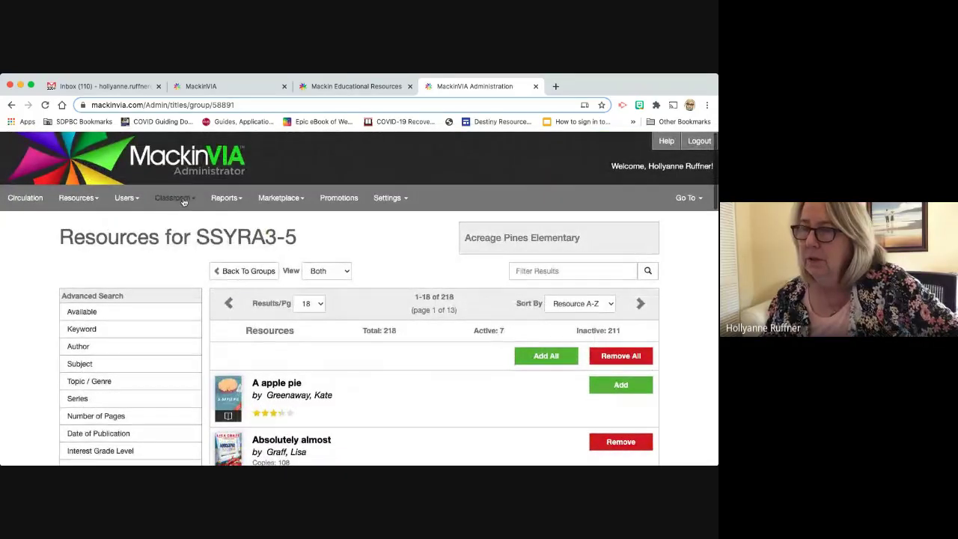
click(174, 199)
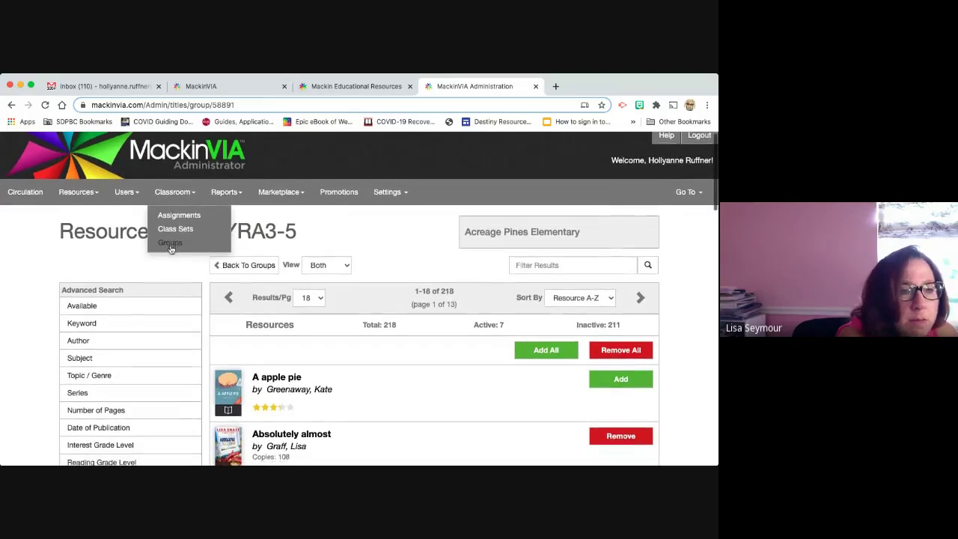
click(170, 246)
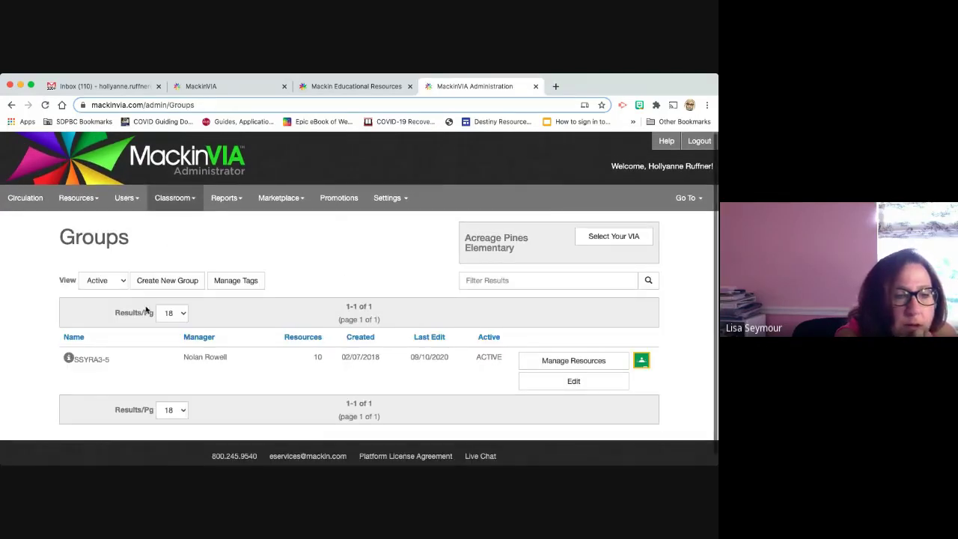
scroll(467, 363, down, 1)
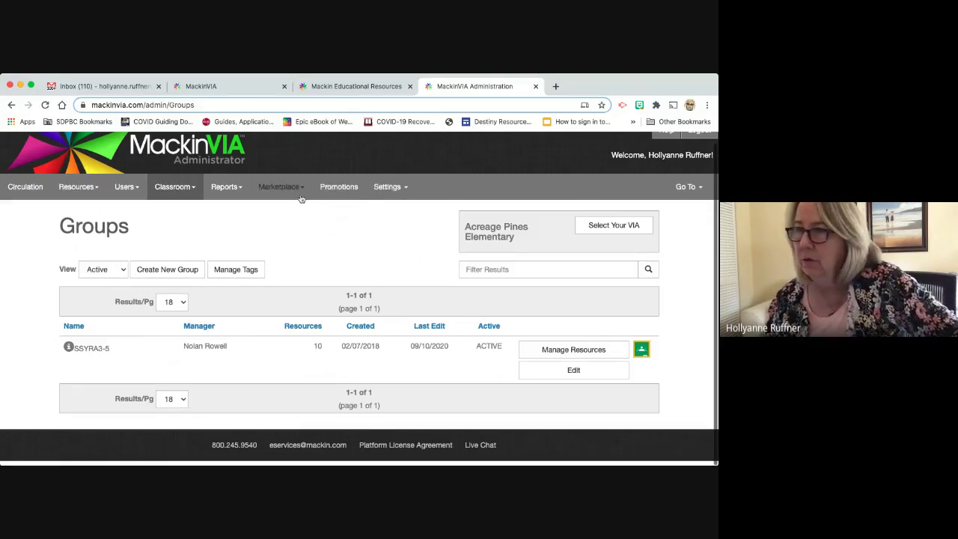
Go to the Student VIA site and examine the SSYRA3-5 featured group carousel on its home page.
click(386, 188)
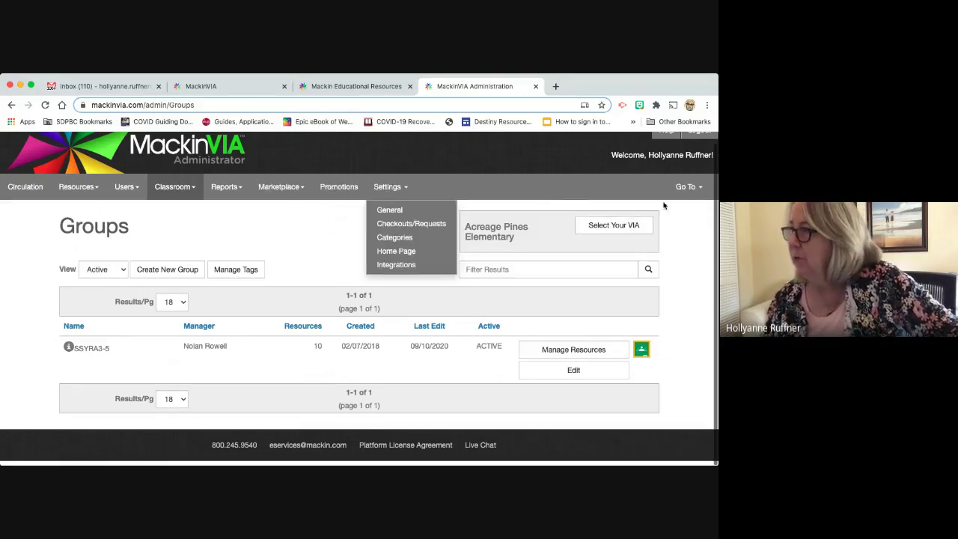
click(695, 188)
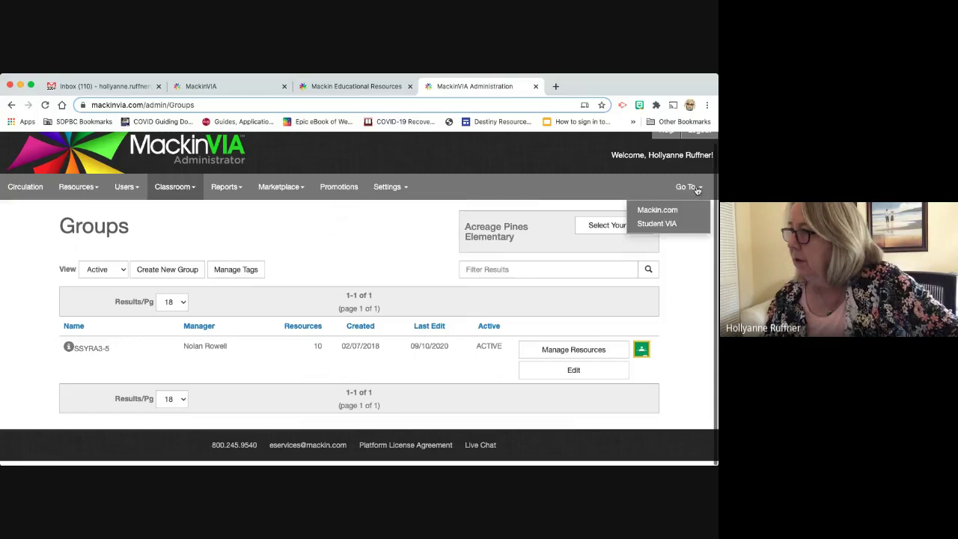
click(665, 223)
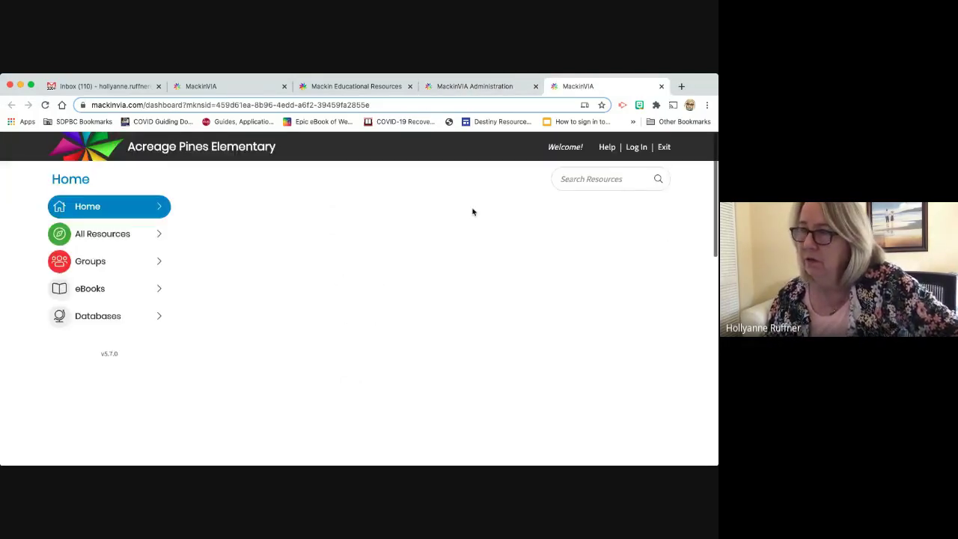
scroll(472, 212, down, 7)
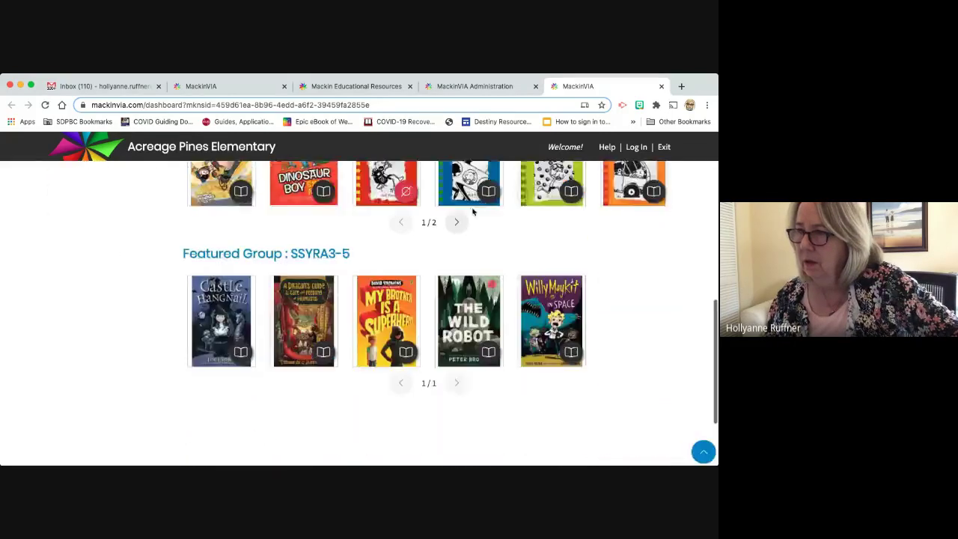
scroll(472, 212, down, 2)
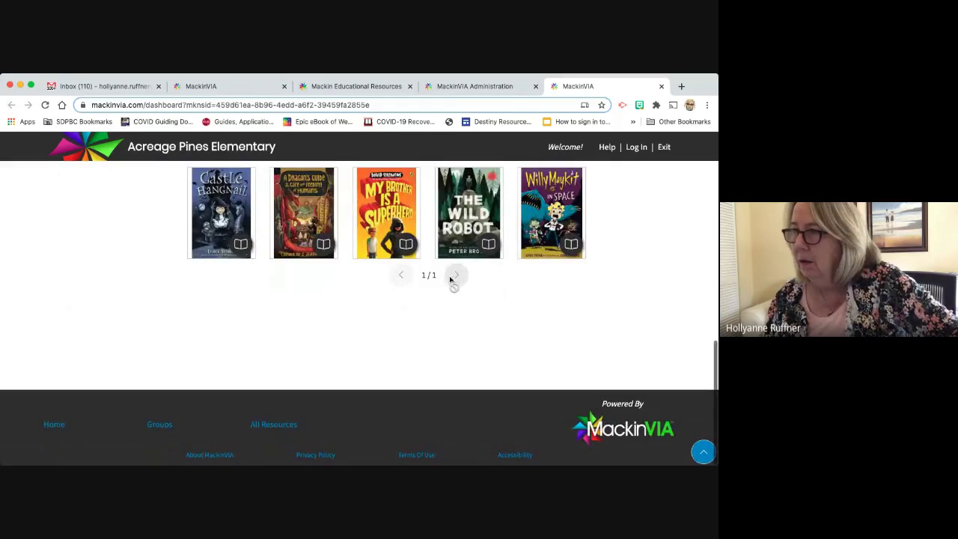
scroll(457, 276, up, 2)
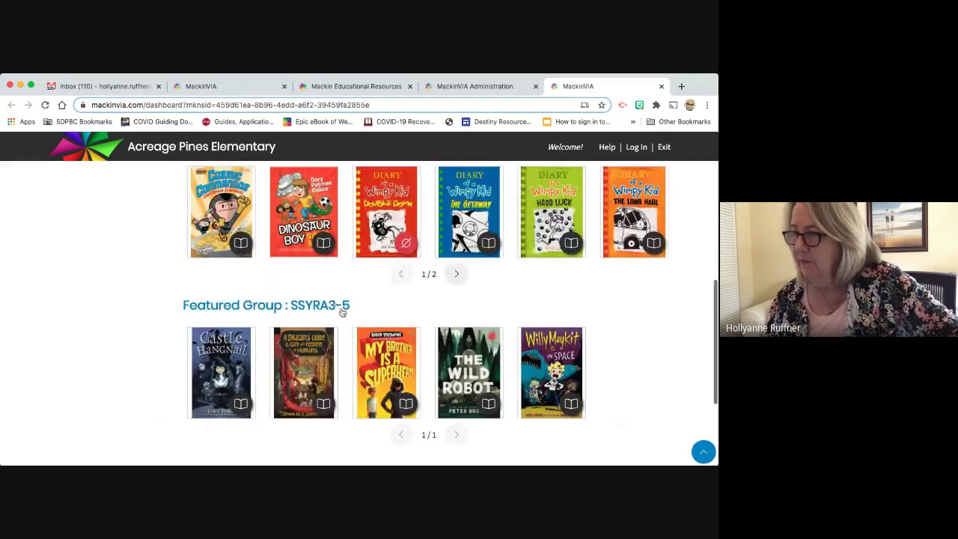
mouse_move(549, 349)
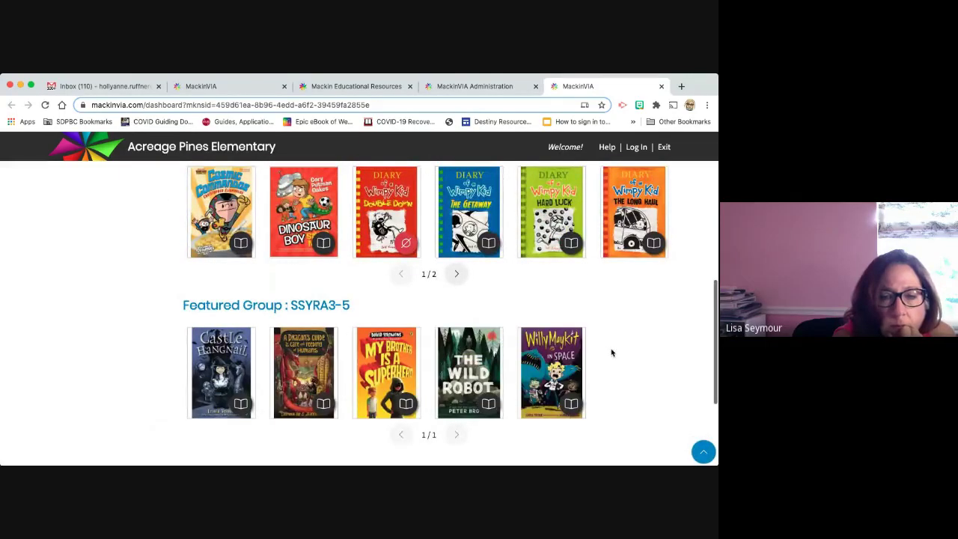
scroll(610, 352, down, 1)
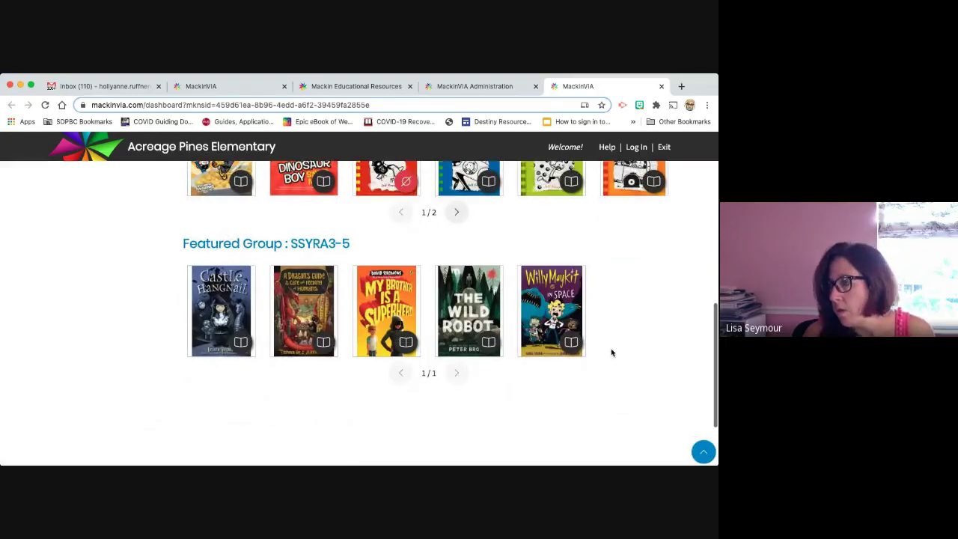
scroll(611, 353, up, 6)
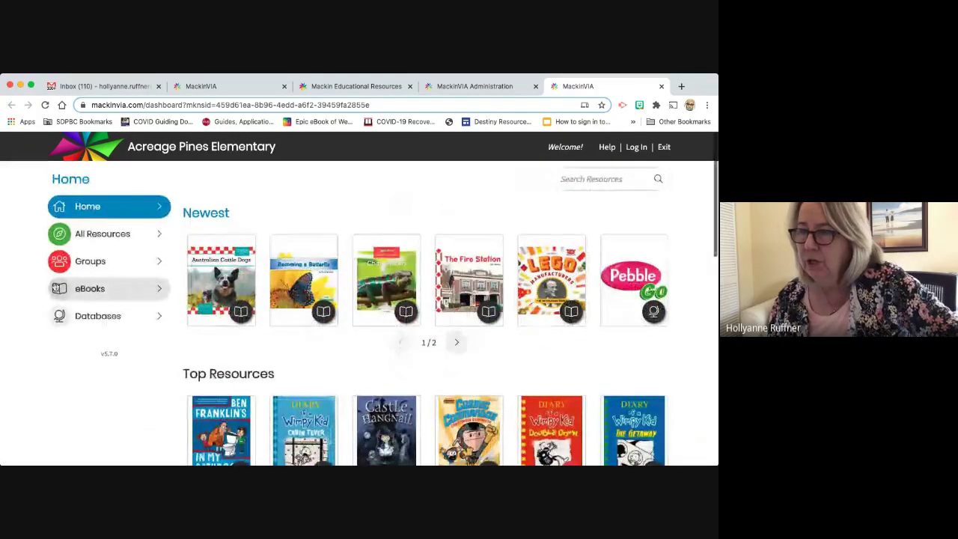
View the student site's eBooks list, then return to its home page and look over the carousels.
mouse_move(188, 286)
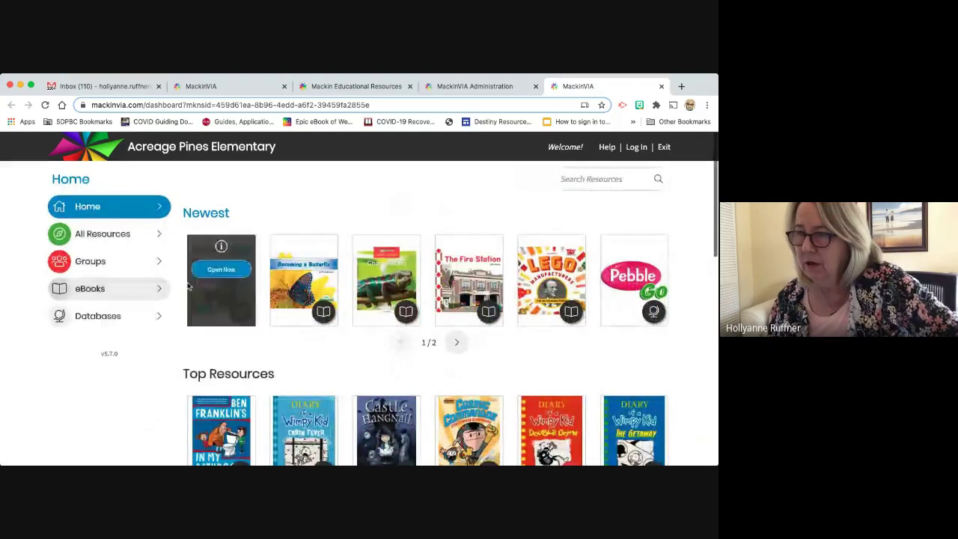
click(121, 289)
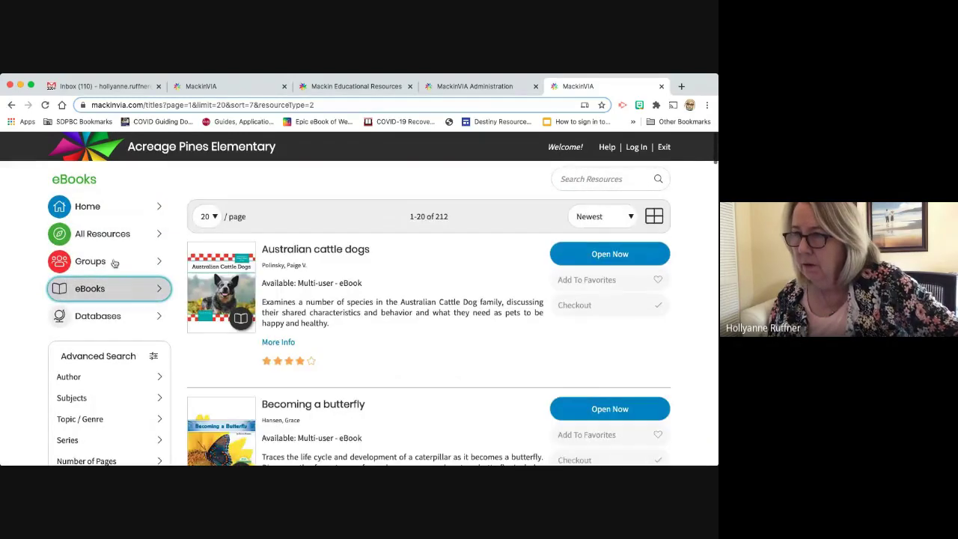
click(101, 208)
mouse_move(247, 278)
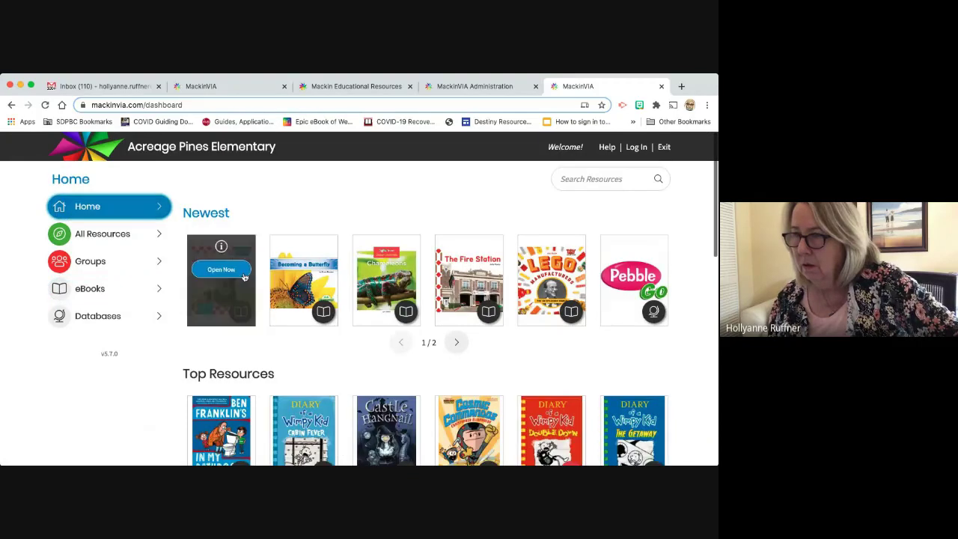
scroll(247, 278, down, 2)
scroll(247, 278, up, 2)
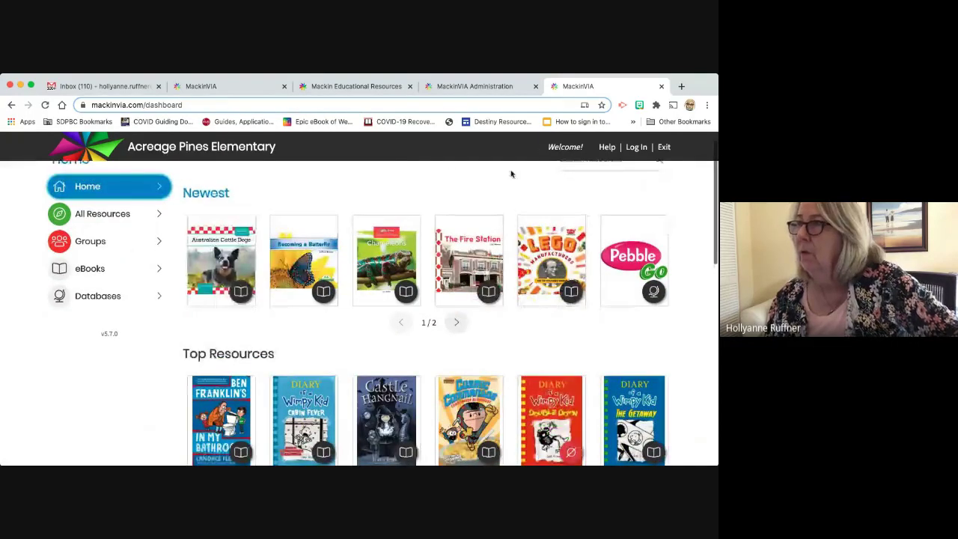
Switch back to MackinVIA Administration, open the Home Page settings and remove the SSYRA3-5 featured group carousel.
click(473, 86)
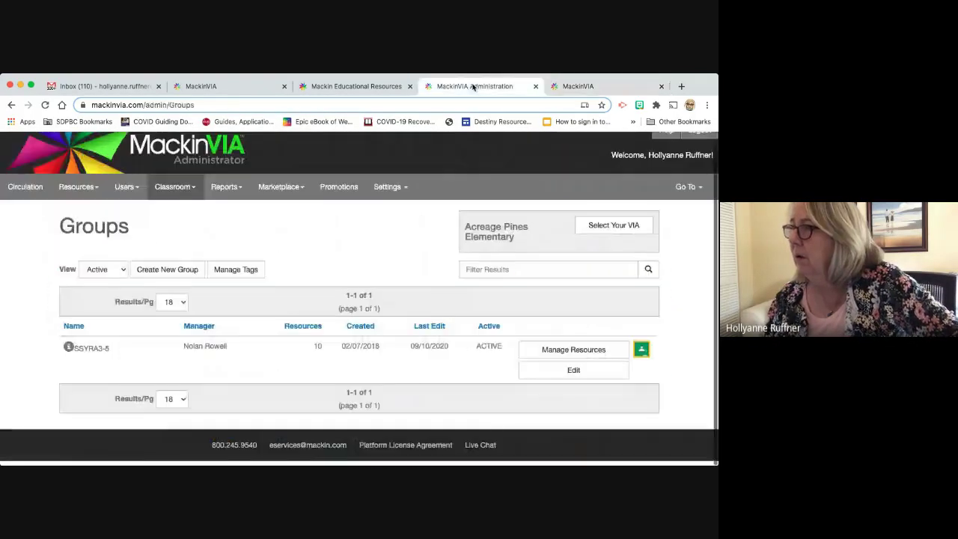
click(388, 188)
click(389, 254)
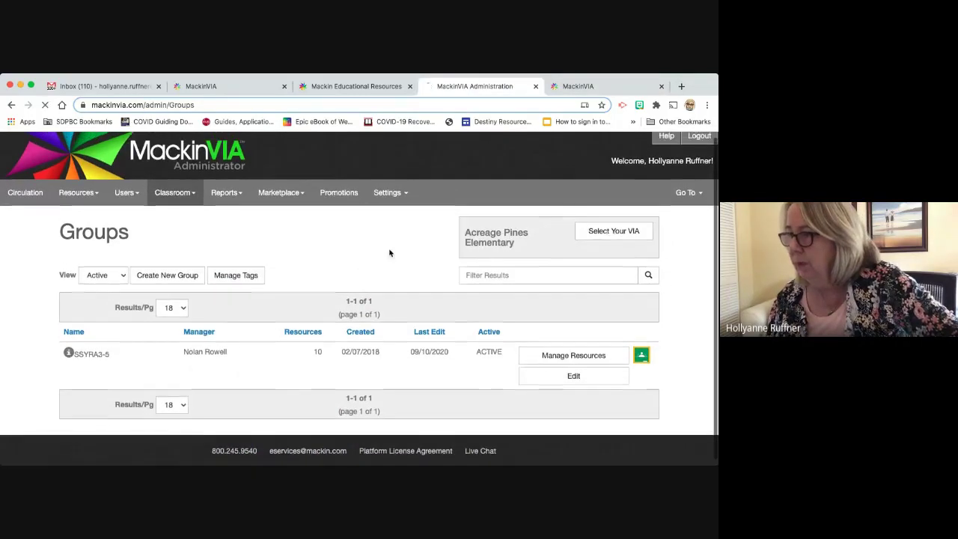
scroll(432, 279, down, 2)
scroll(433, 279, down, 3)
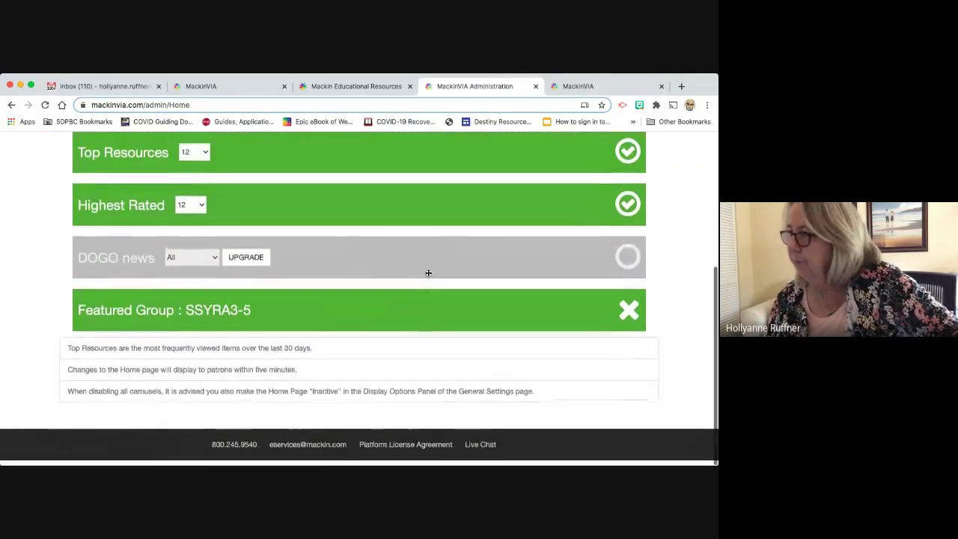
click(627, 307)
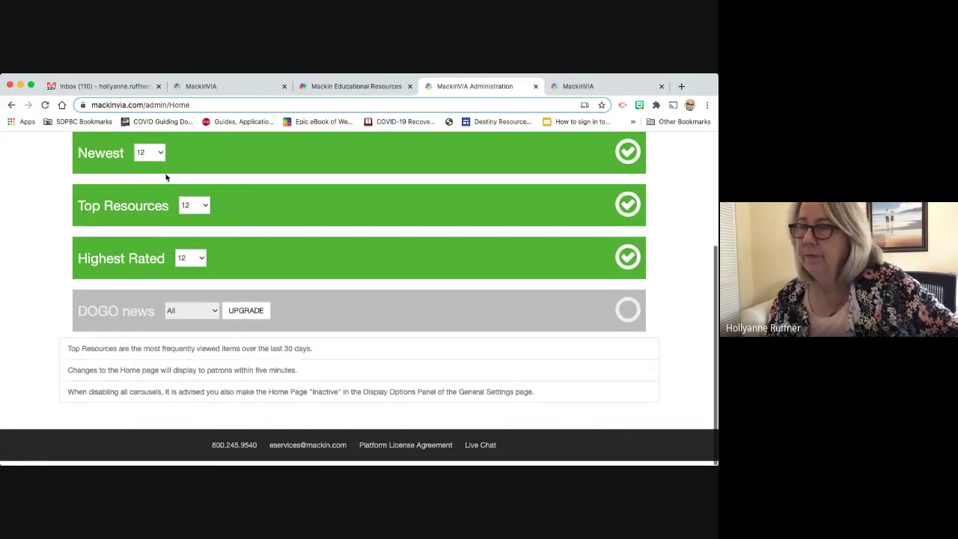
Add a group carousel for SSYRA3-5 and move it to the top of the carousel list, above Newest.
scroll(149, 184, up, 5)
click(191, 280)
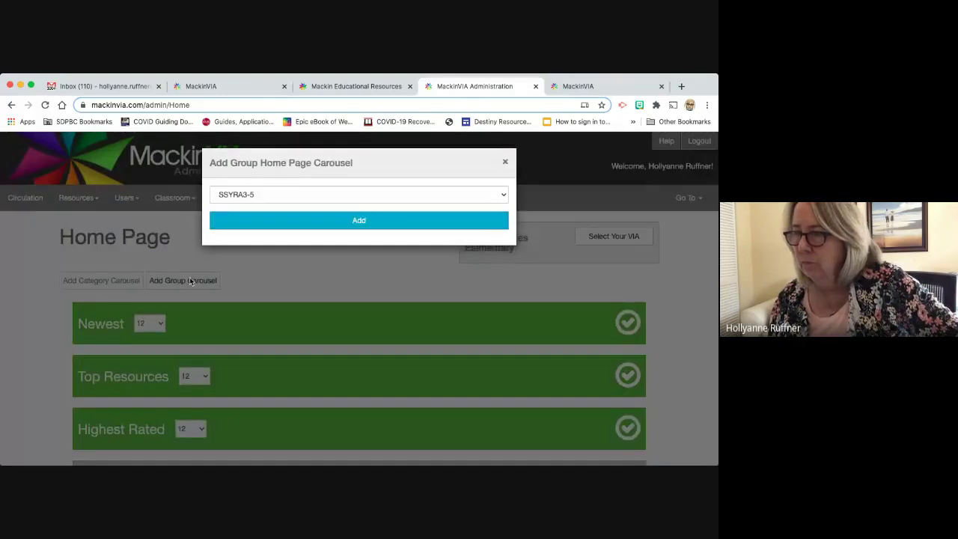
click(393, 219)
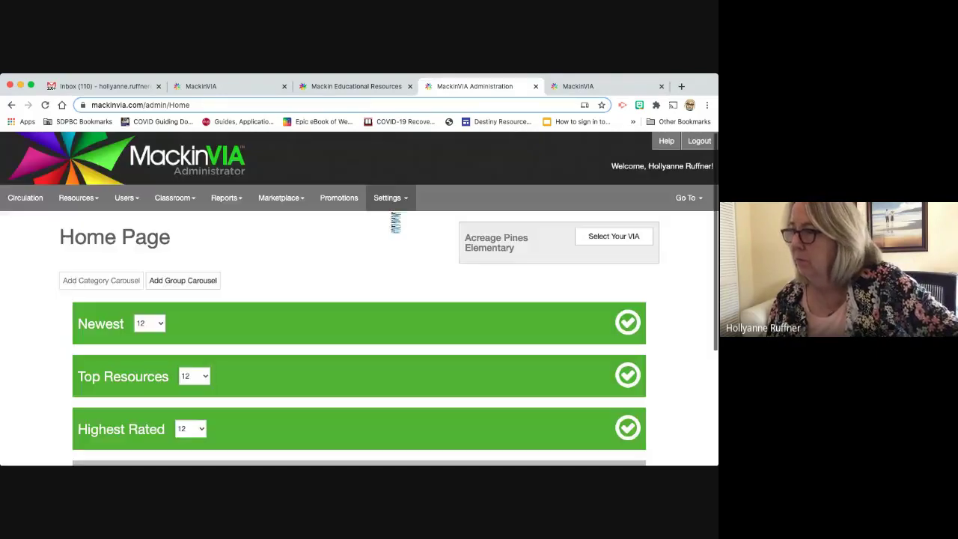
scroll(359, 246, down, 5)
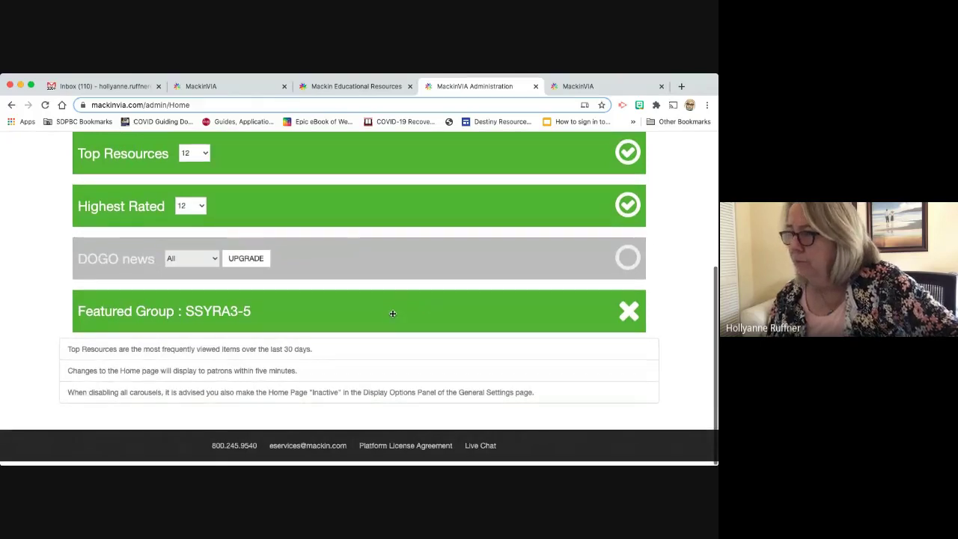
drag(392, 313, 340, 310)
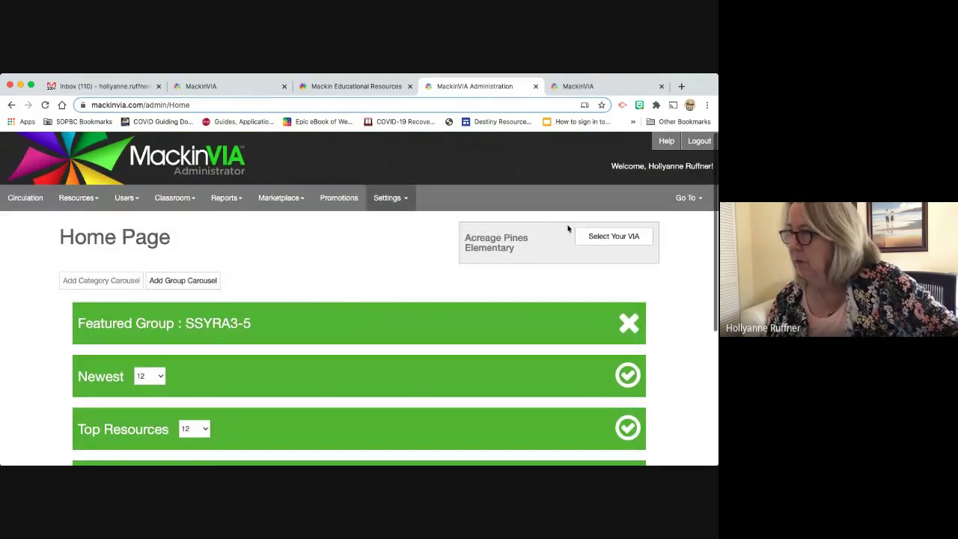
Close the old student site tab, reopen the Student VIA site for Acreage Pines Elementary and examine its home page carousels.
click(578, 87)
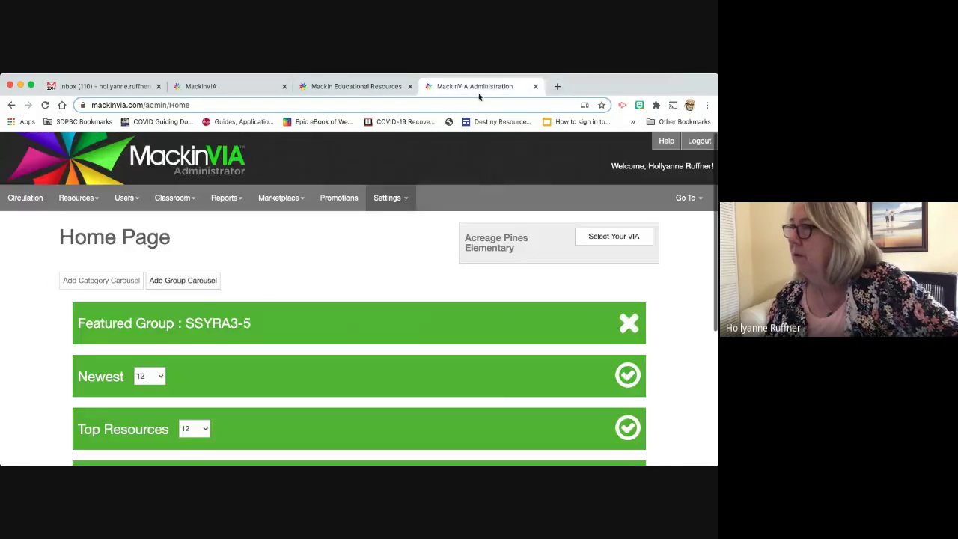
click(662, 86)
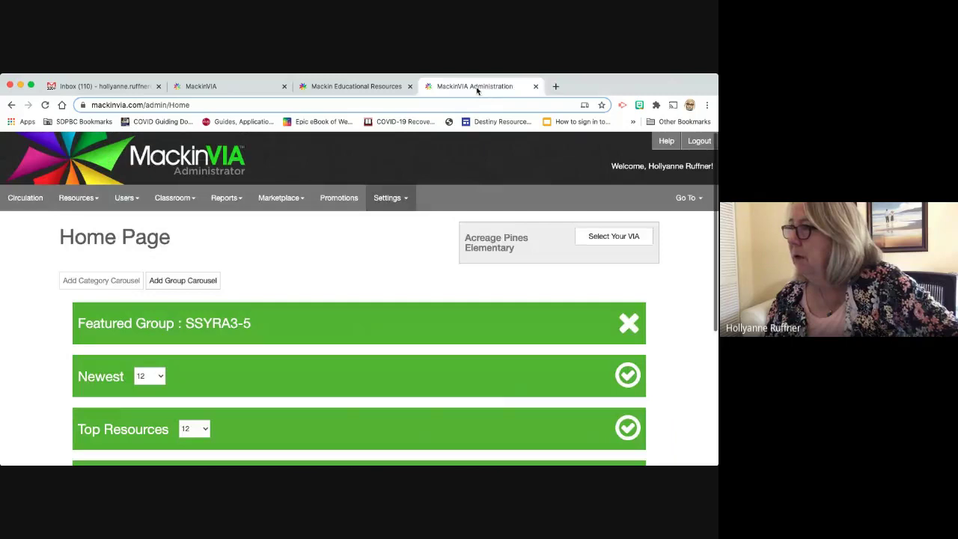
click(697, 199)
click(667, 235)
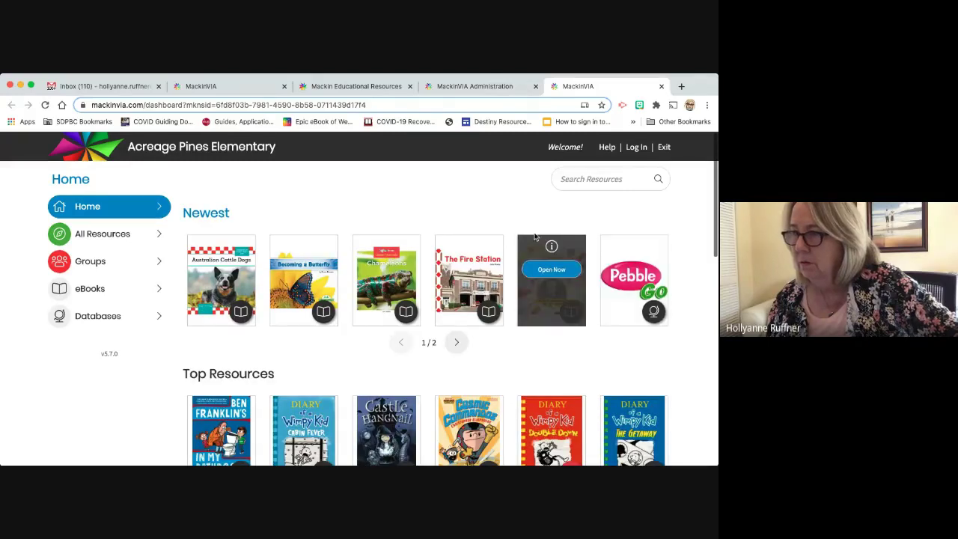
scroll(535, 239, down, 1)
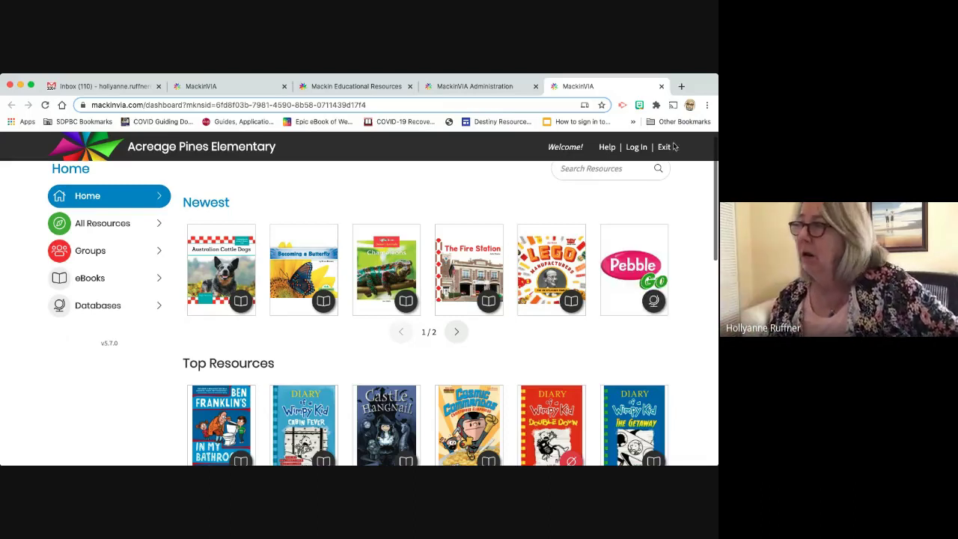
Return to MackinVIA Administration, remove the SSYRA3-5 featured group carousel and review the remaining home page carousels.
click(471, 90)
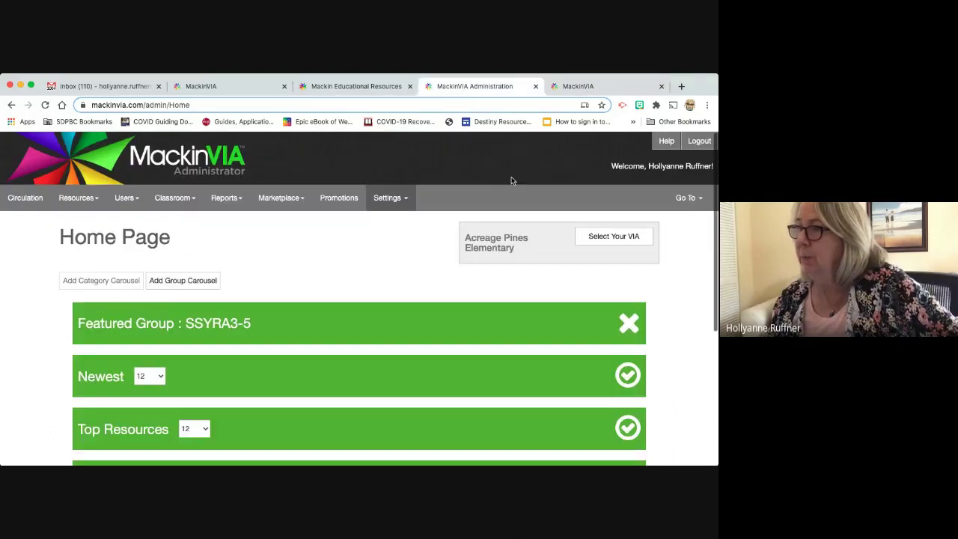
click(628, 324)
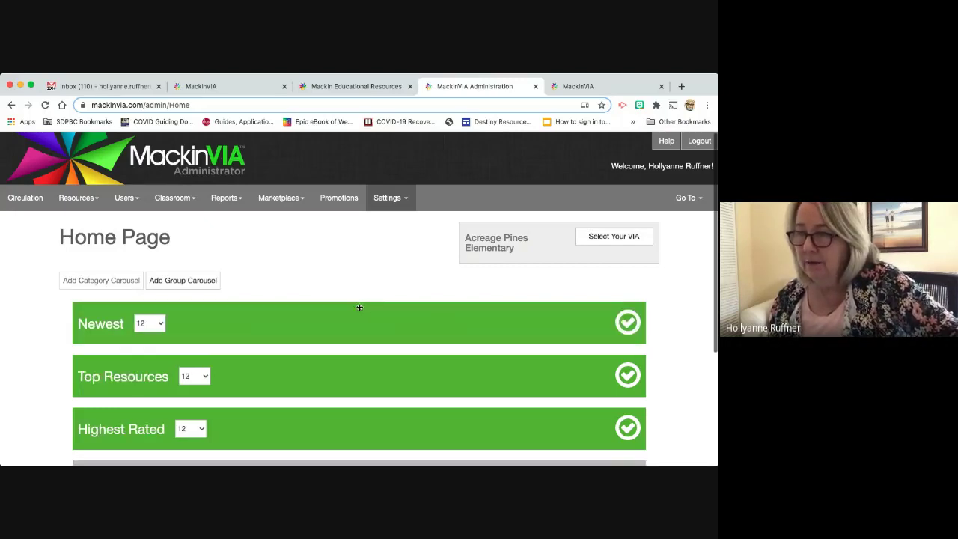
scroll(331, 280, down, 4)
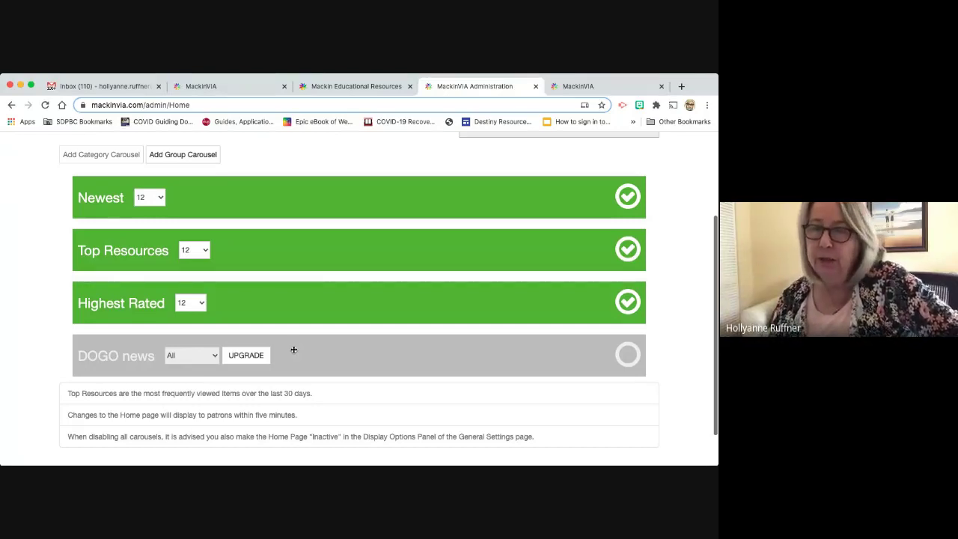
scroll(294, 352, up, 4)
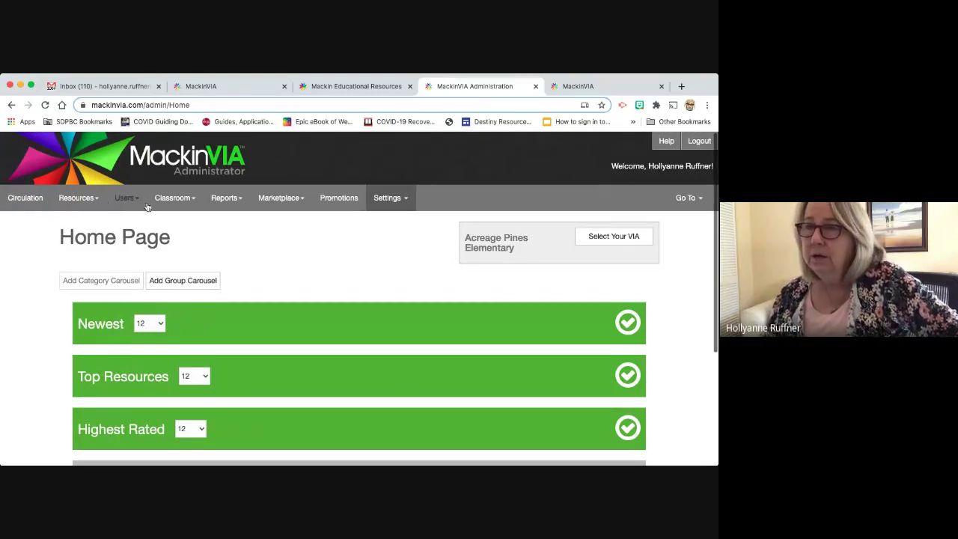
Open the Links resources for Acreage Pines Elementary and look over the list.
click(186, 201)
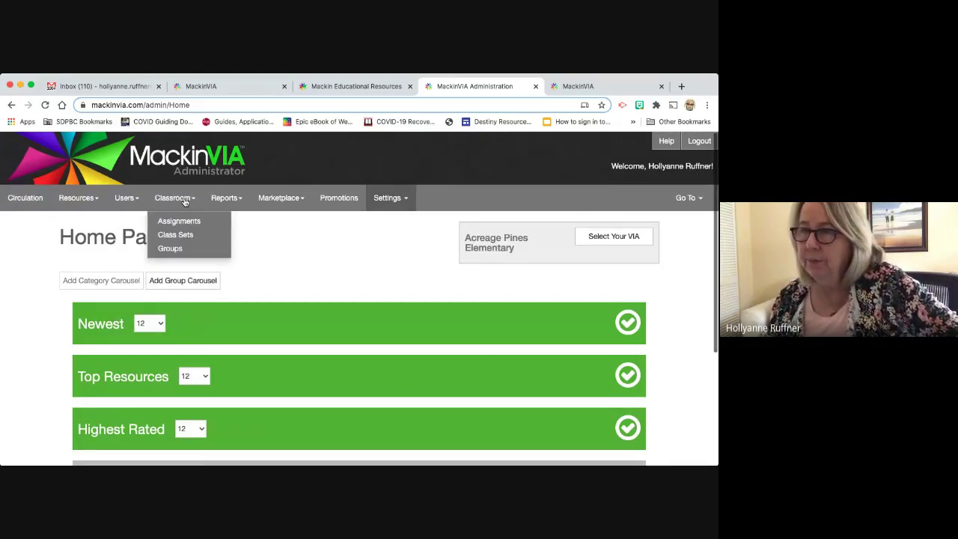
click(79, 201)
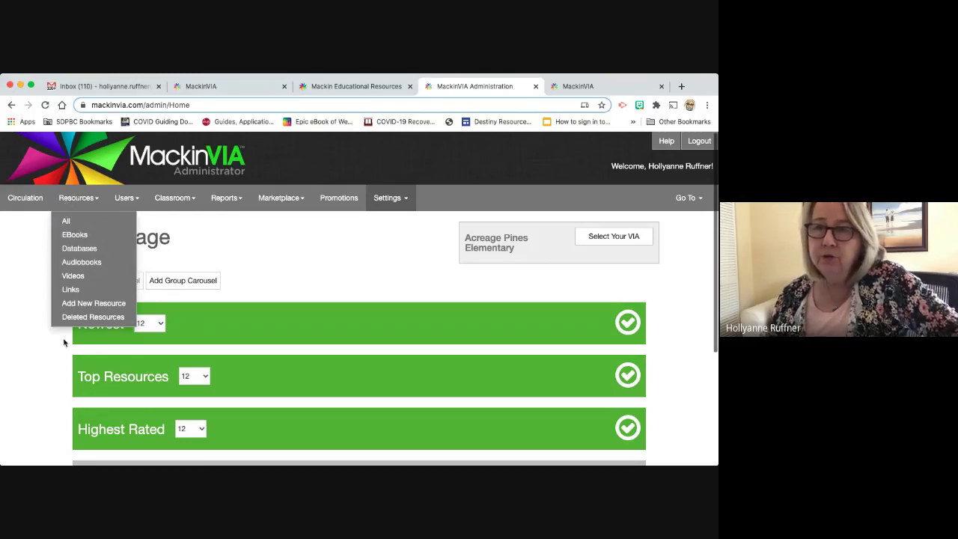
click(72, 288)
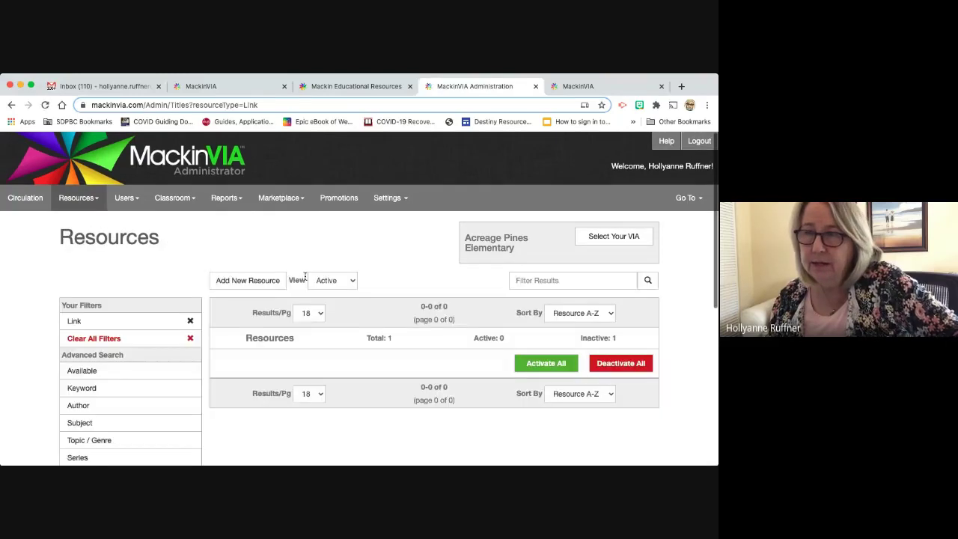
scroll(305, 280, down, 2)
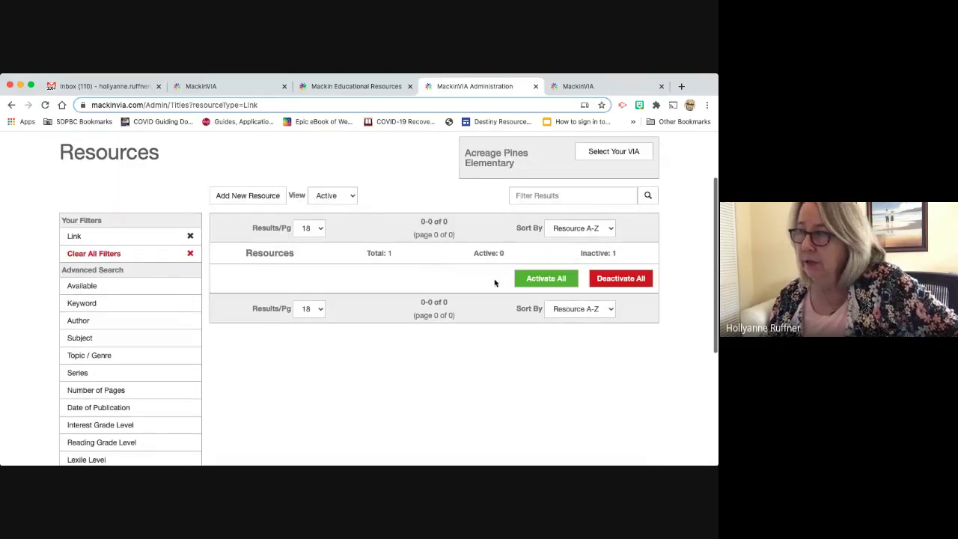
scroll(433, 287, up, 2)
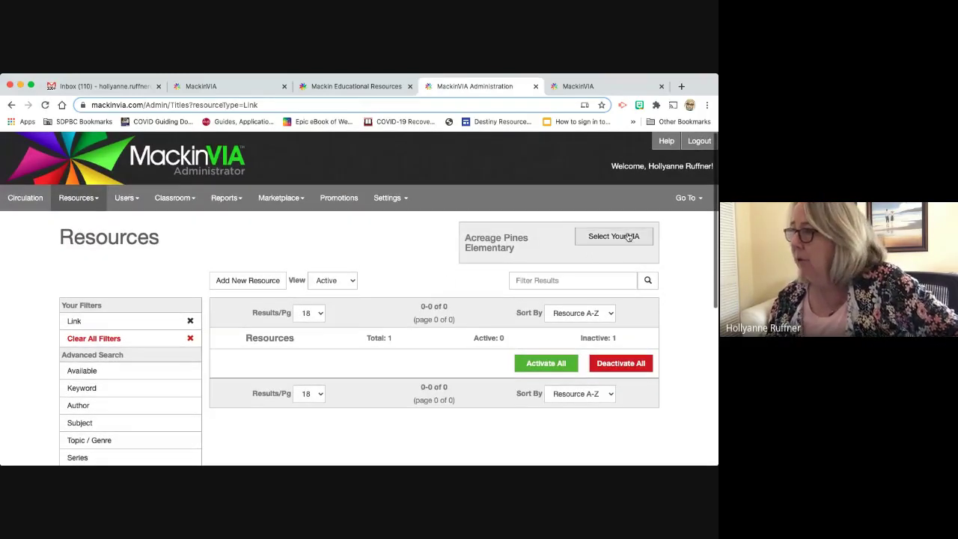
Change the selected VIA location to Carver Middle School.
click(627, 237)
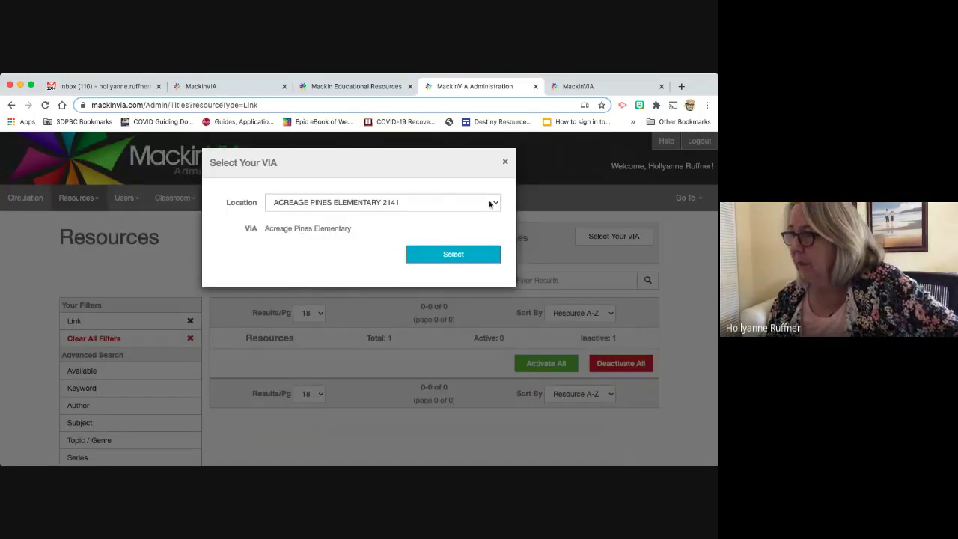
click(491, 203)
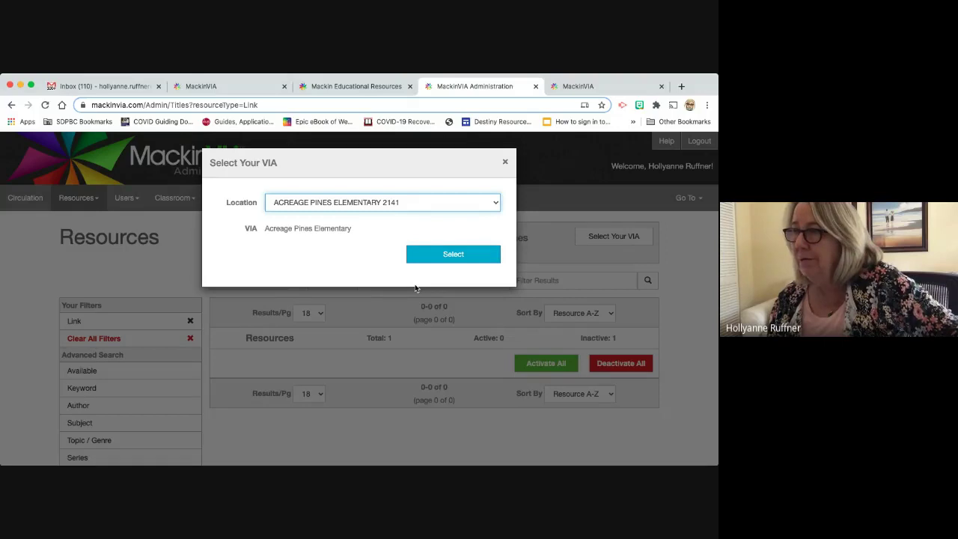
text(car)
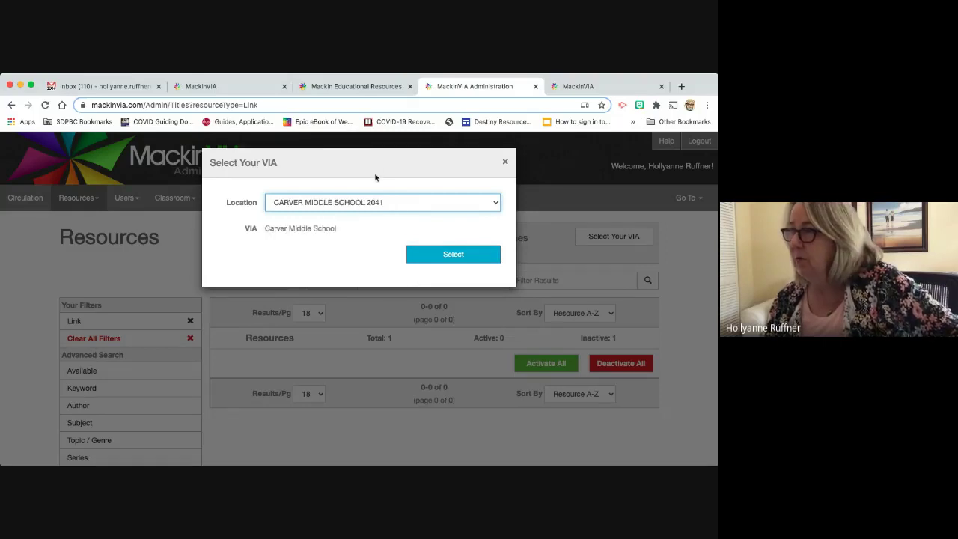
click(461, 256)
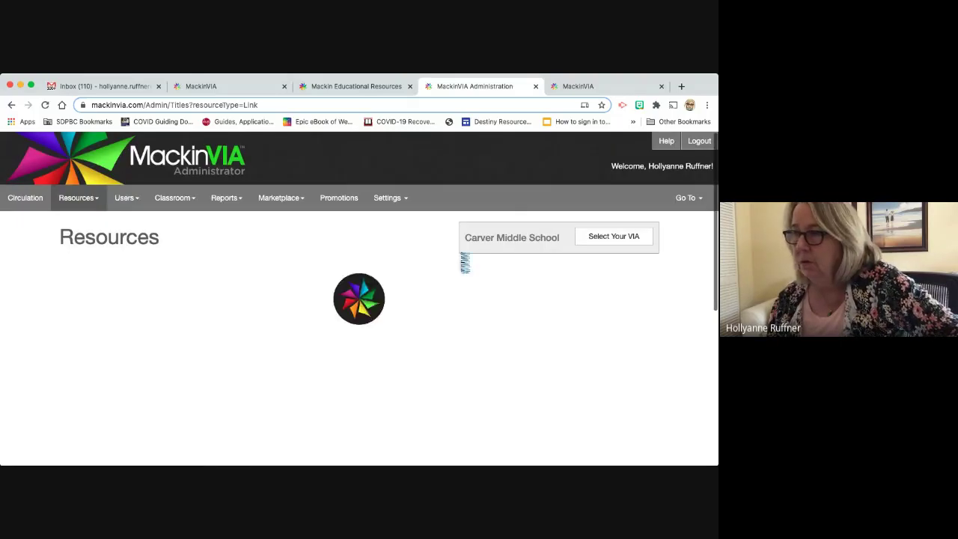
Examine the link resources listed for Carver Middle School in the administrator view.
scroll(336, 254, down, 2)
scroll(336, 255, down, 1)
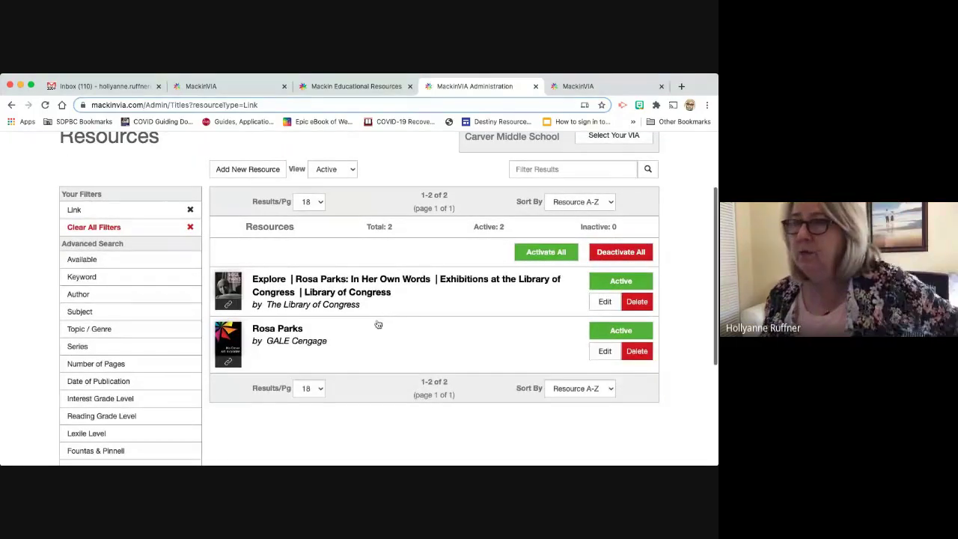
scroll(379, 323, up, 2)
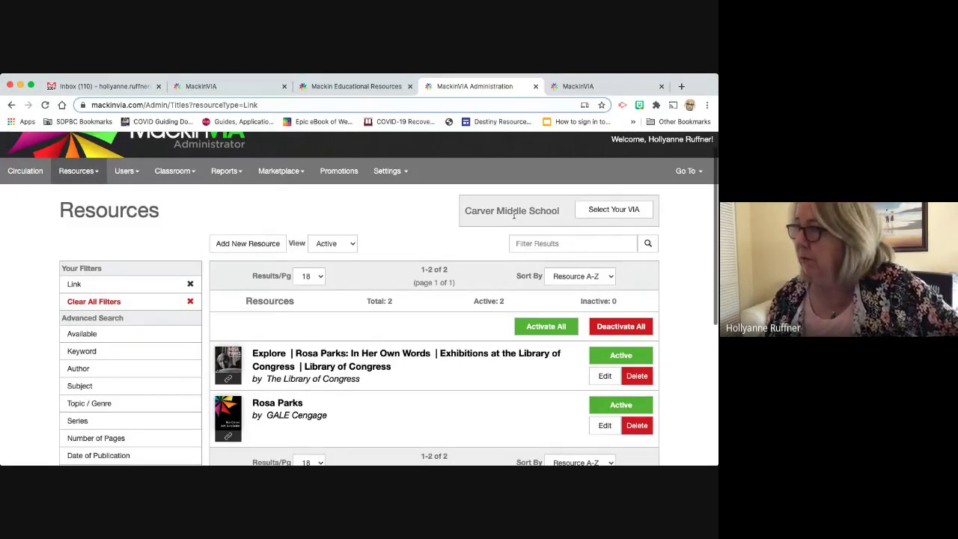
scroll(381, 228, down, 2)
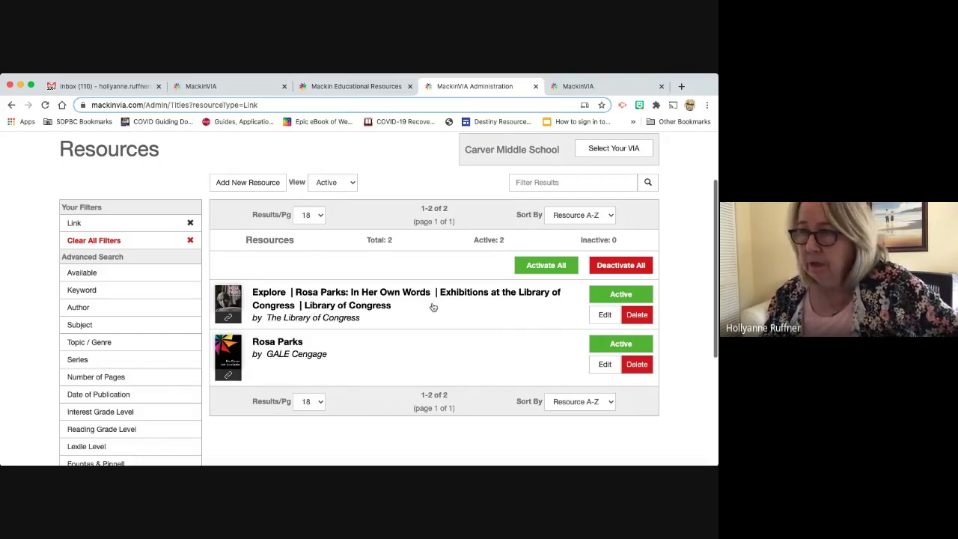
scroll(103, 209, up, 3)
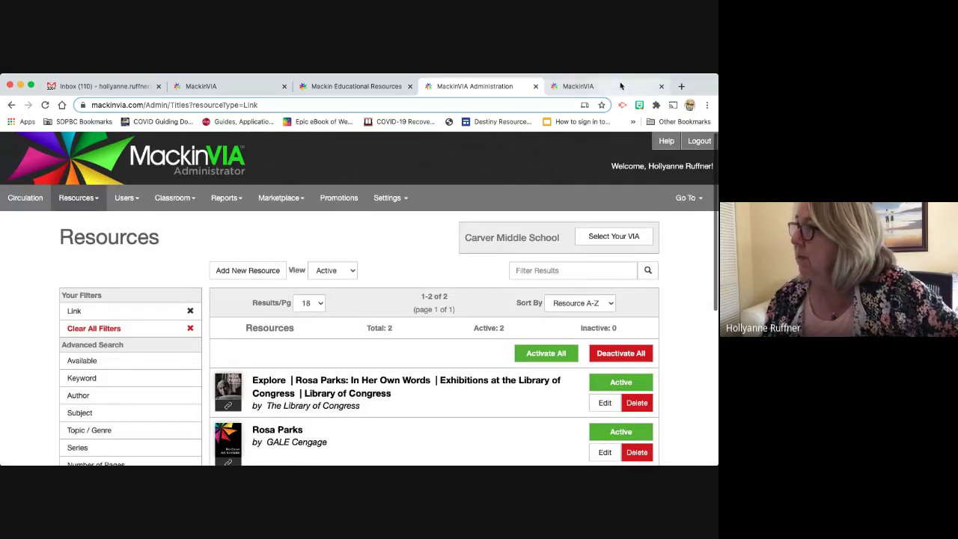
Go to Carver Middle School's Student VIA site and view the resources in its Links list.
click(694, 198)
click(671, 235)
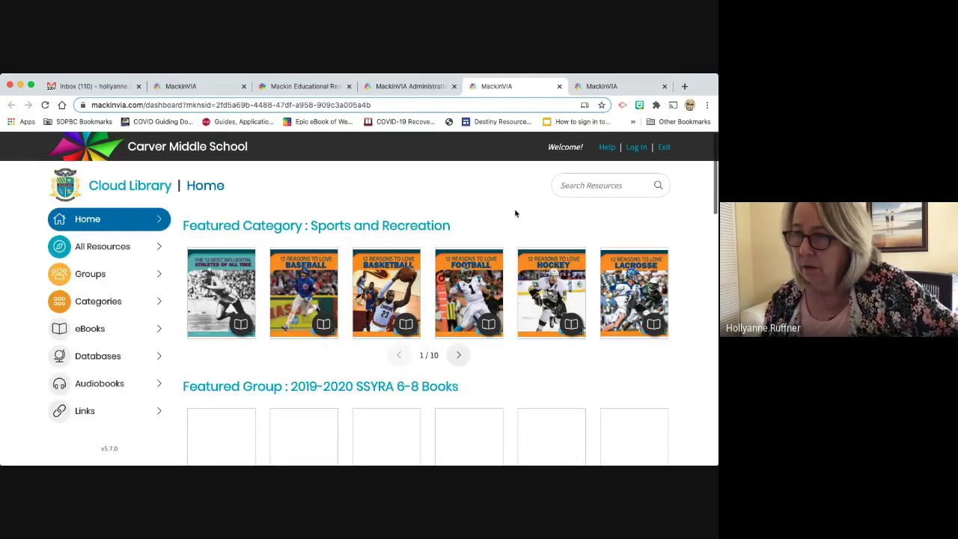
click(141, 276)
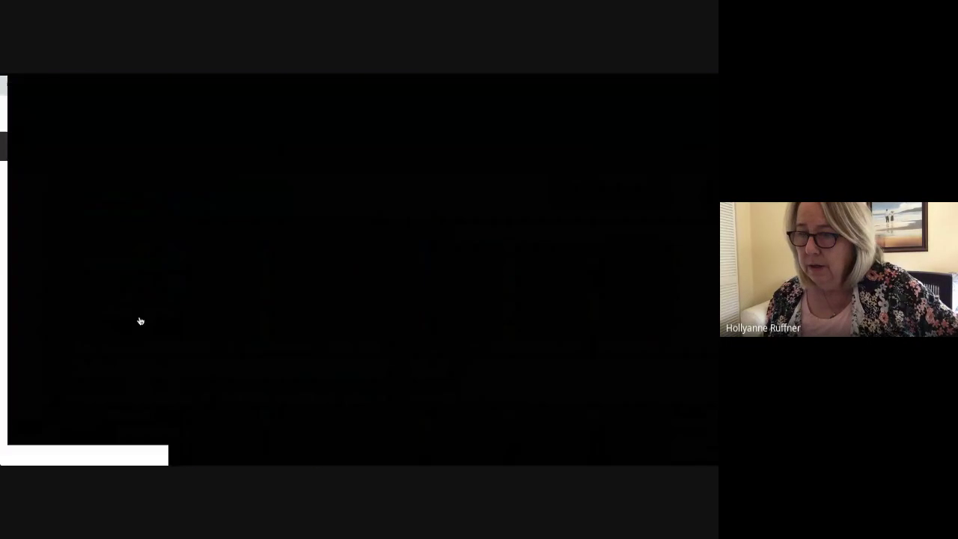
click(140, 330)
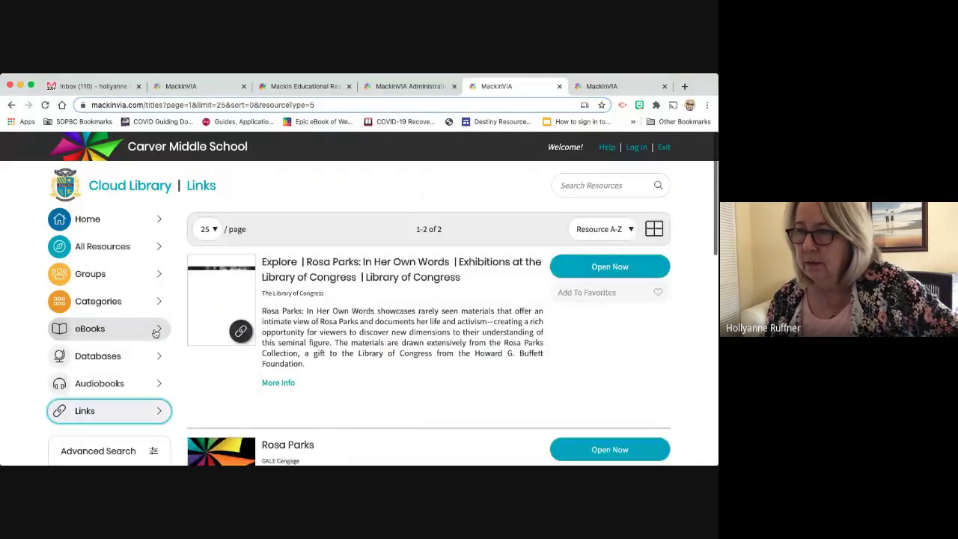
scroll(409, 193, down, 3)
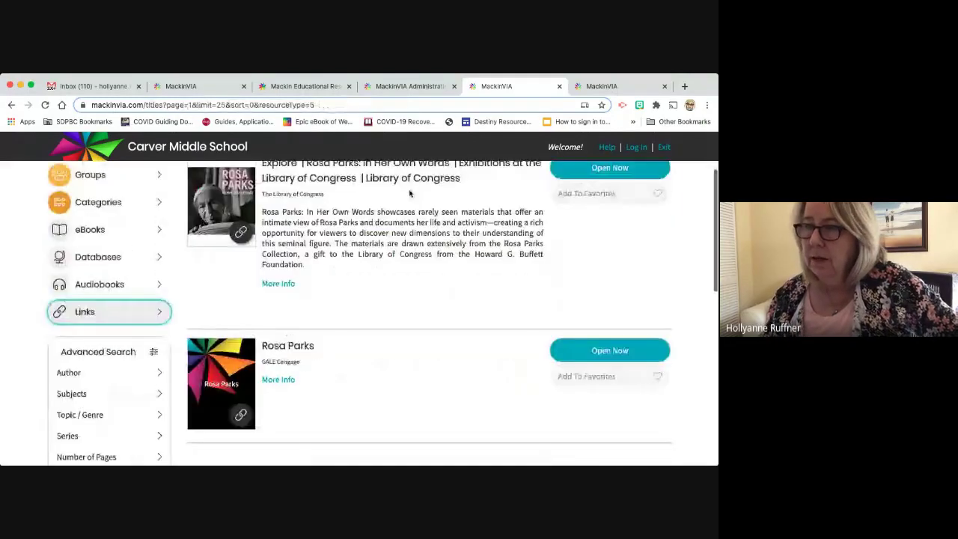
scroll(308, 310, down, 1)
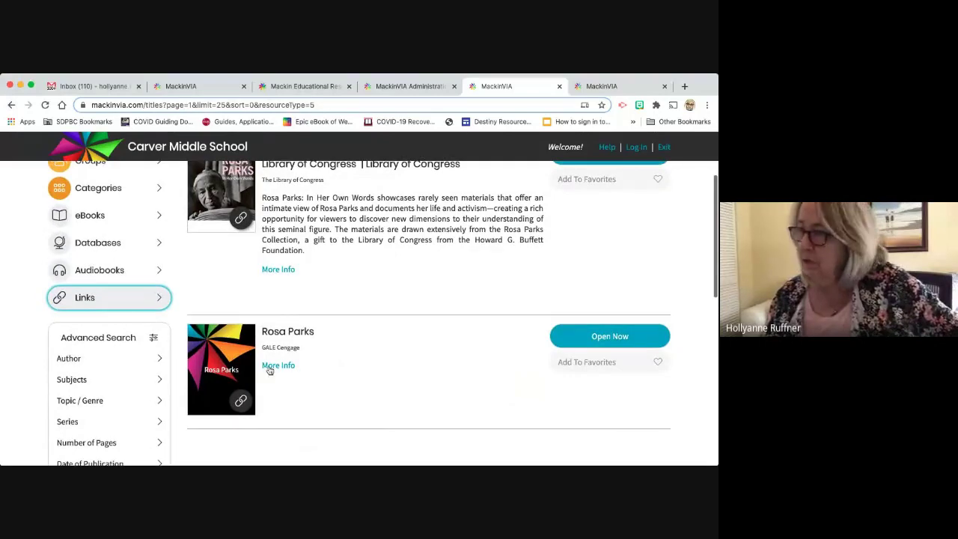
scroll(494, 342, up, 2)
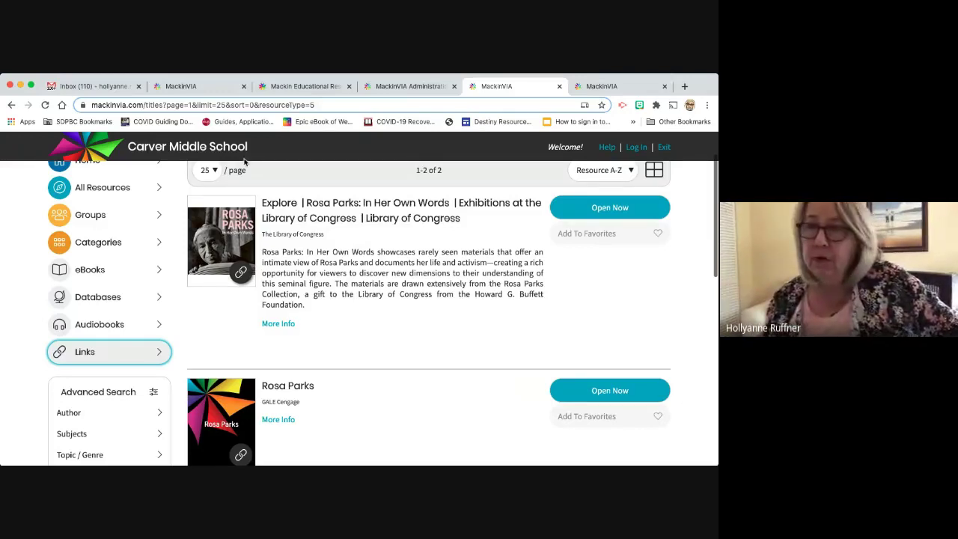
Open the African American History group on the student site and look through its mix of eBooks, audiobooks and links.
click(156, 215)
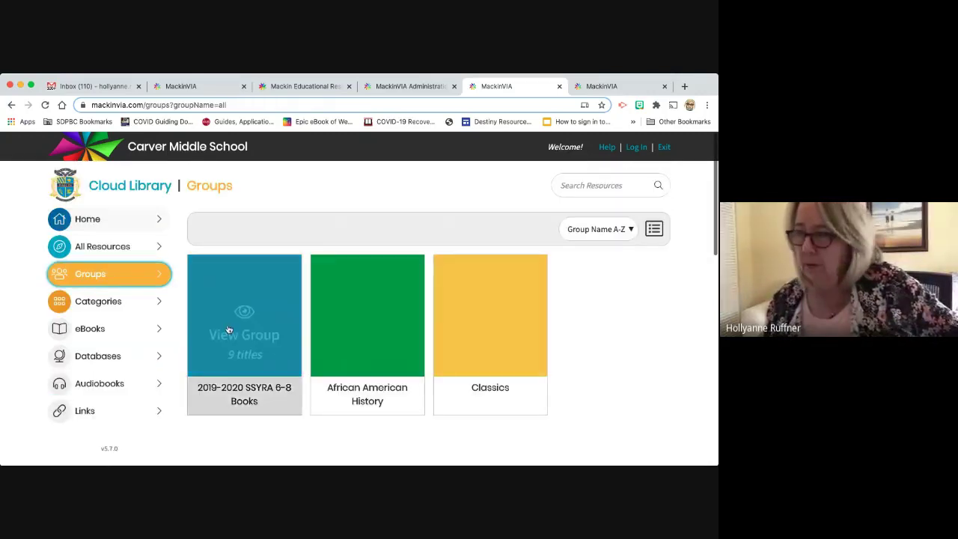
mouse_move(355, 341)
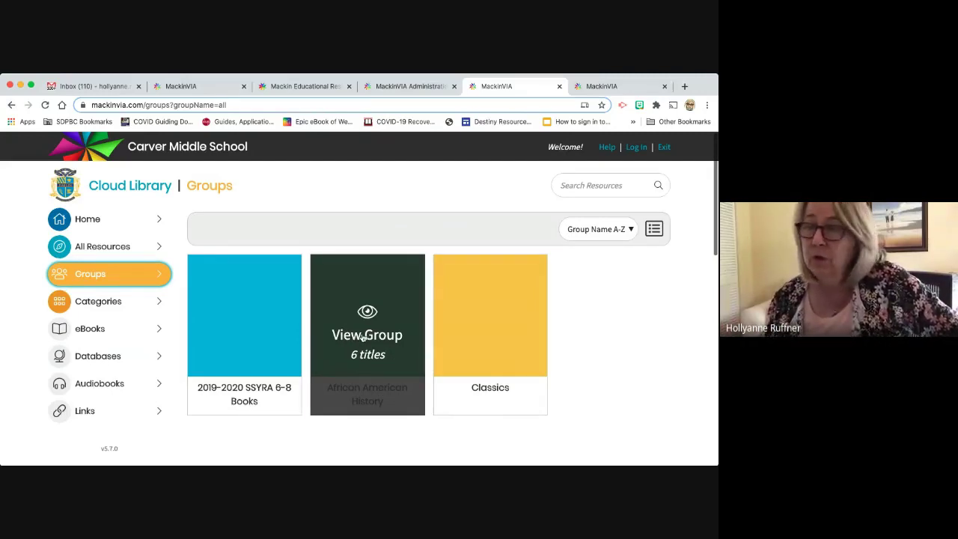
click(363, 338)
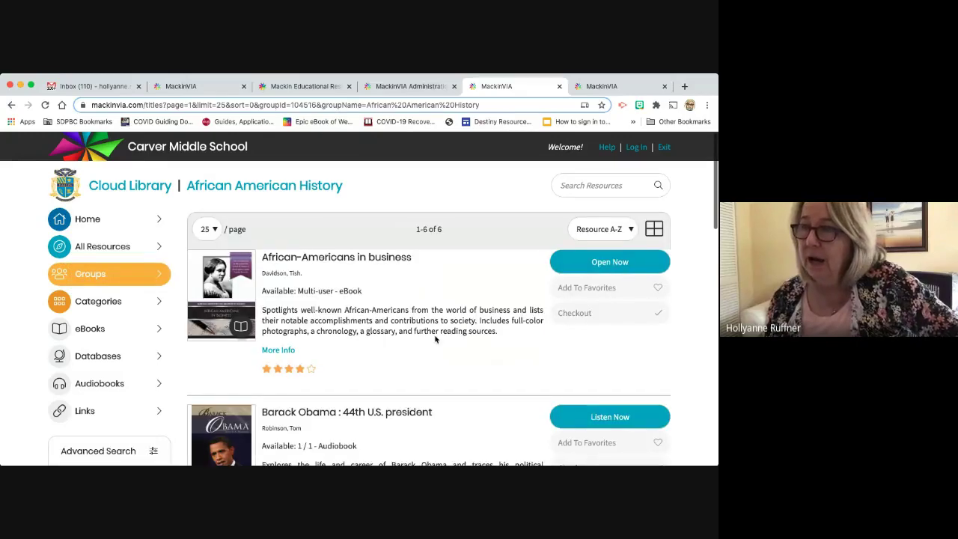
scroll(237, 350, down, 3)
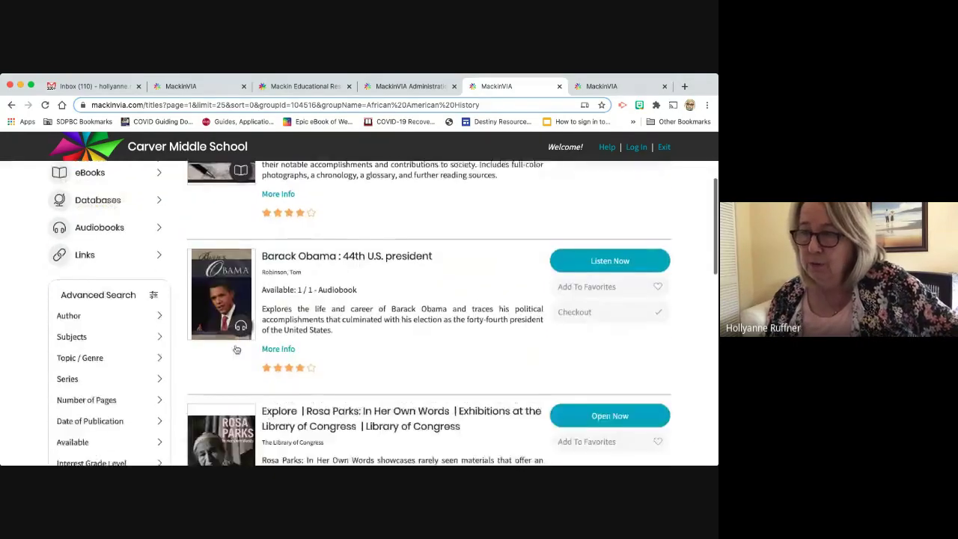
scroll(237, 350, down, 5)
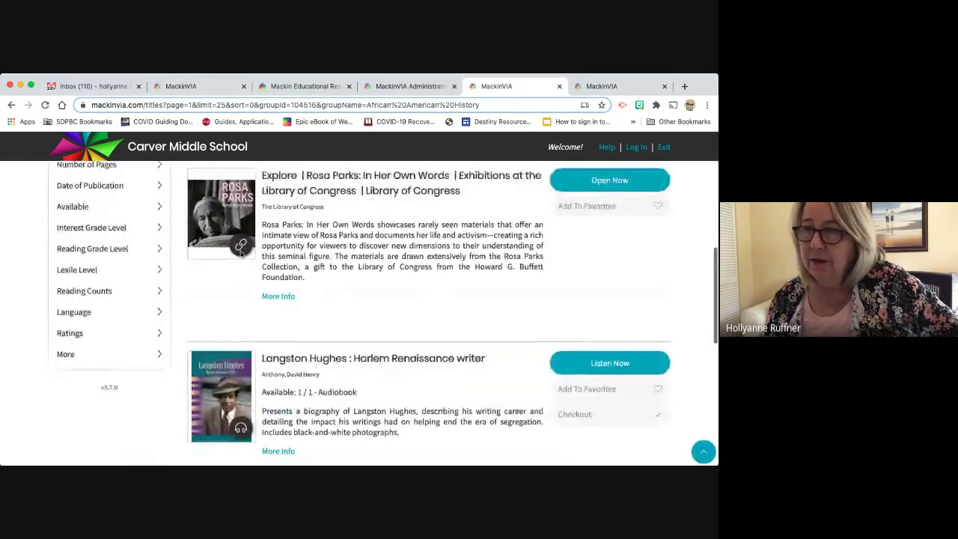
scroll(258, 337, down, 3)
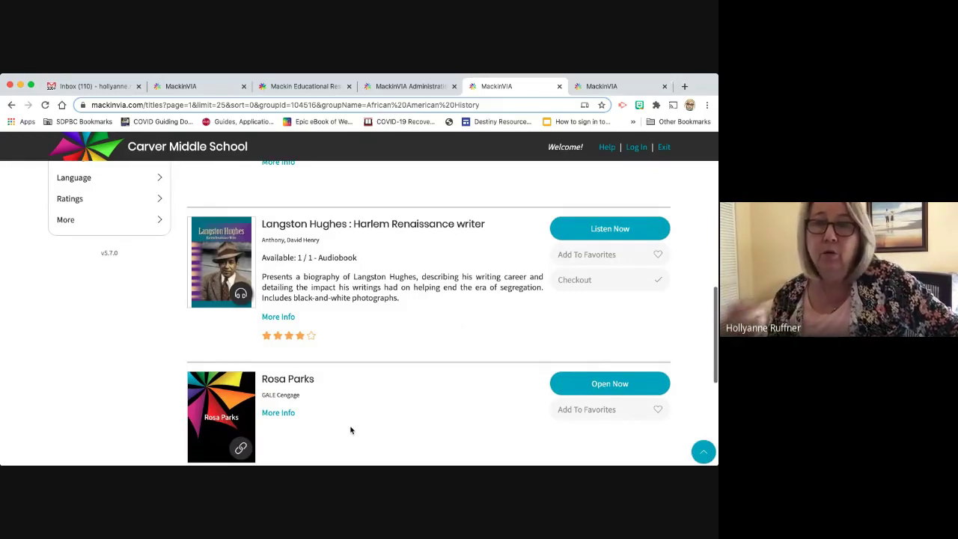
scroll(433, 437, up, 3)
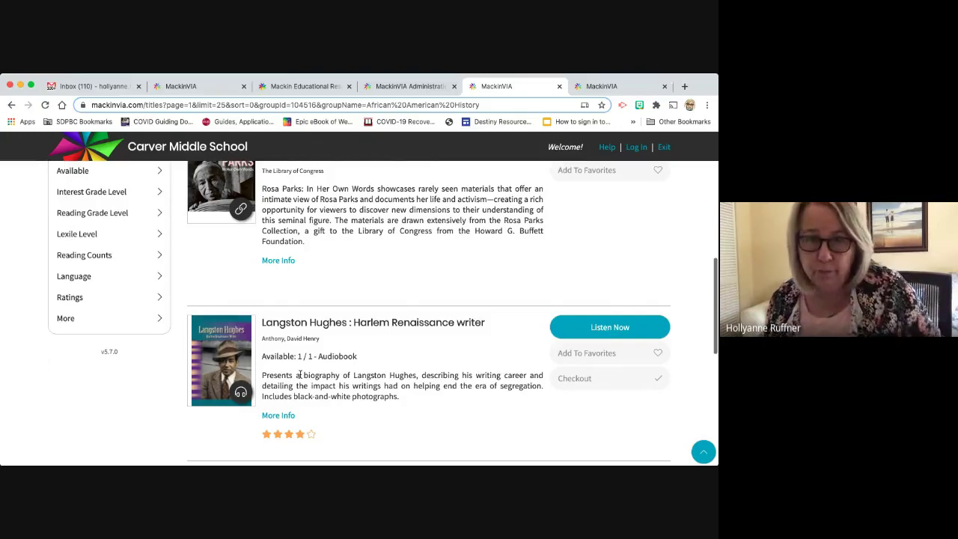
scroll(299, 374, up, 8)
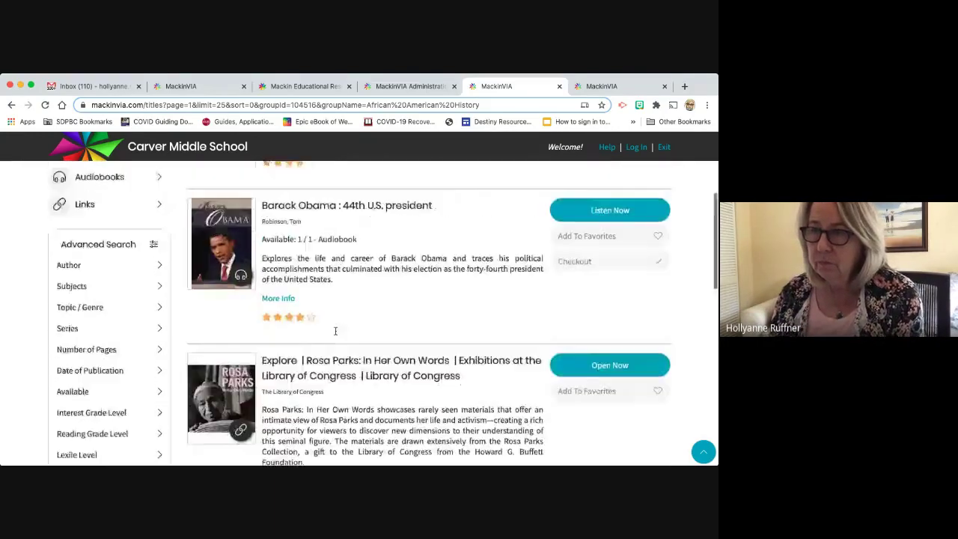
Return to the student site's Home page and look through its featured category and featured group carousels.
scroll(337, 335, up, 4)
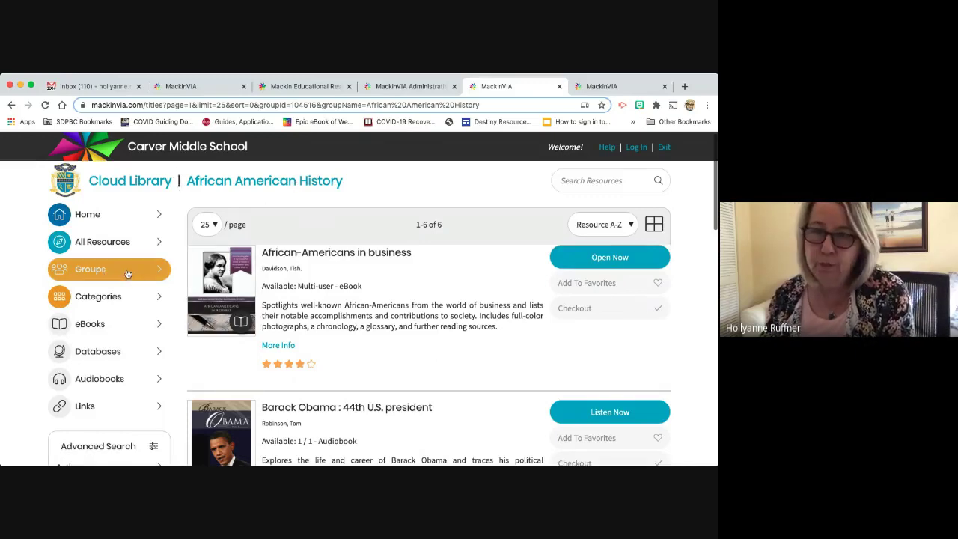
click(117, 217)
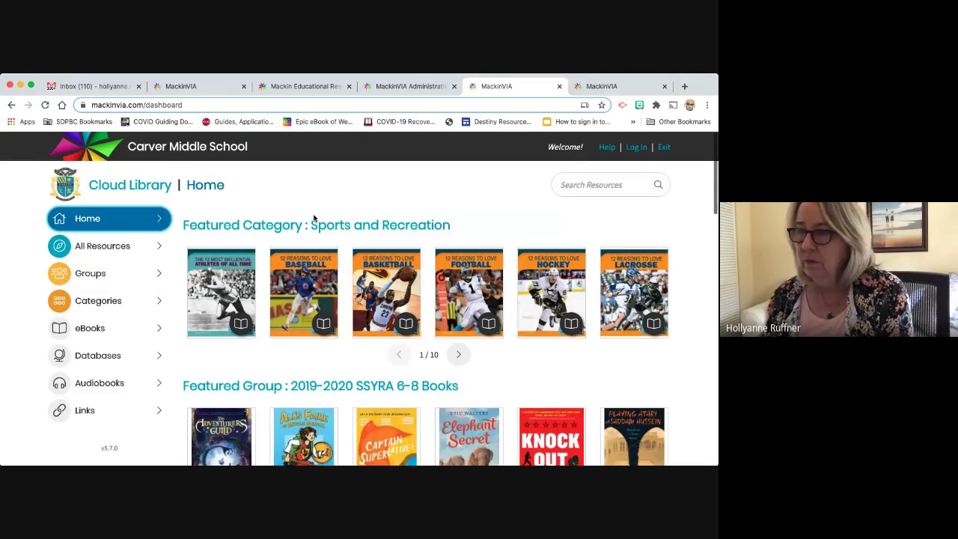
scroll(314, 217, down, 3)
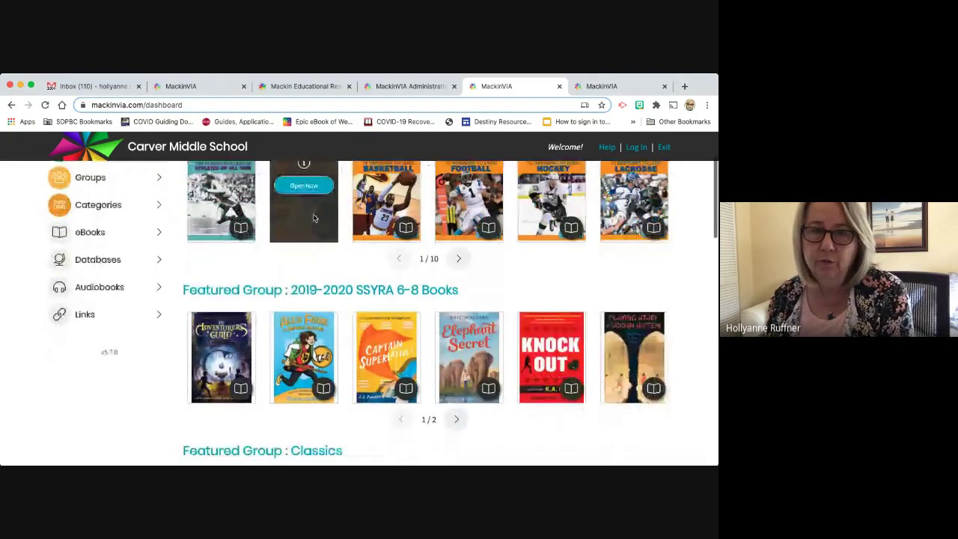
scroll(314, 218, down, 5)
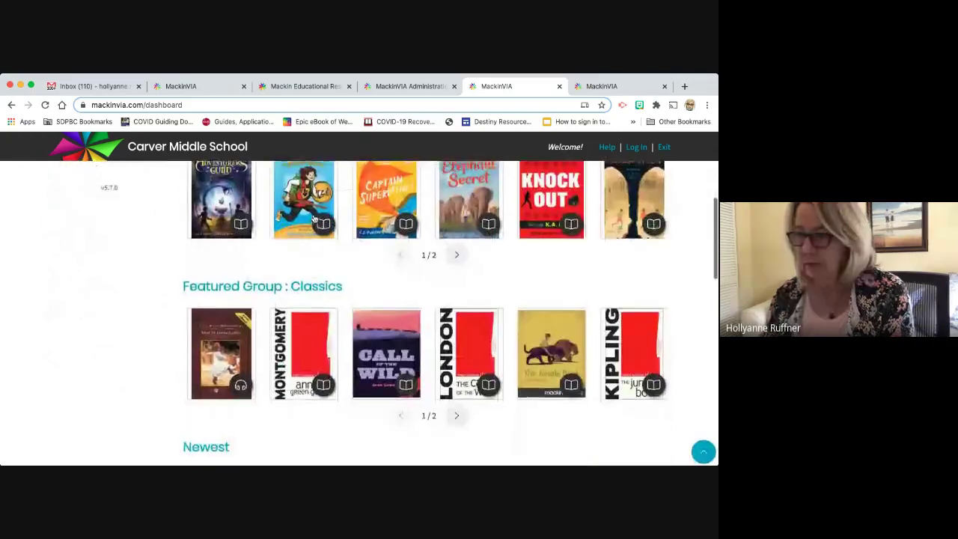
scroll(313, 218, down, 2)
scroll(316, 217, up, 3)
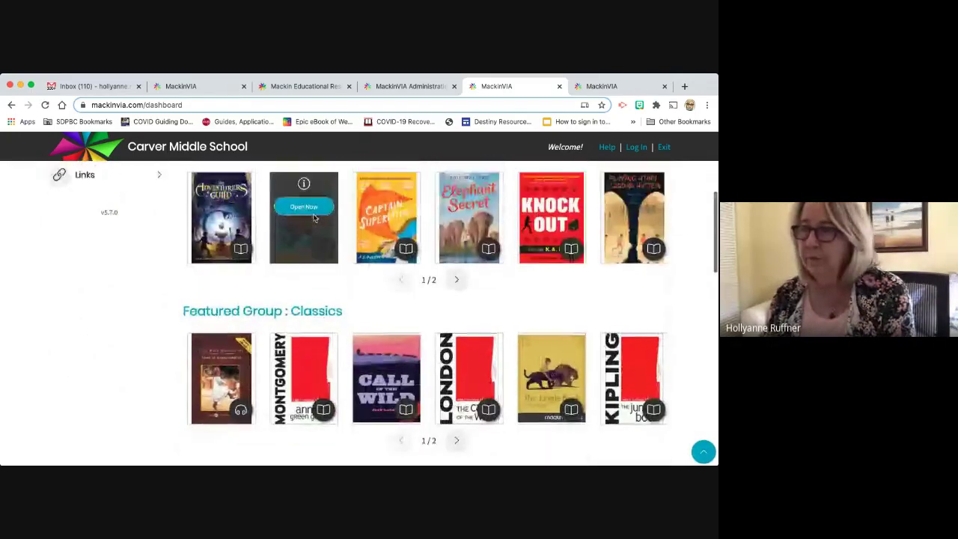
scroll(313, 218, up, 3)
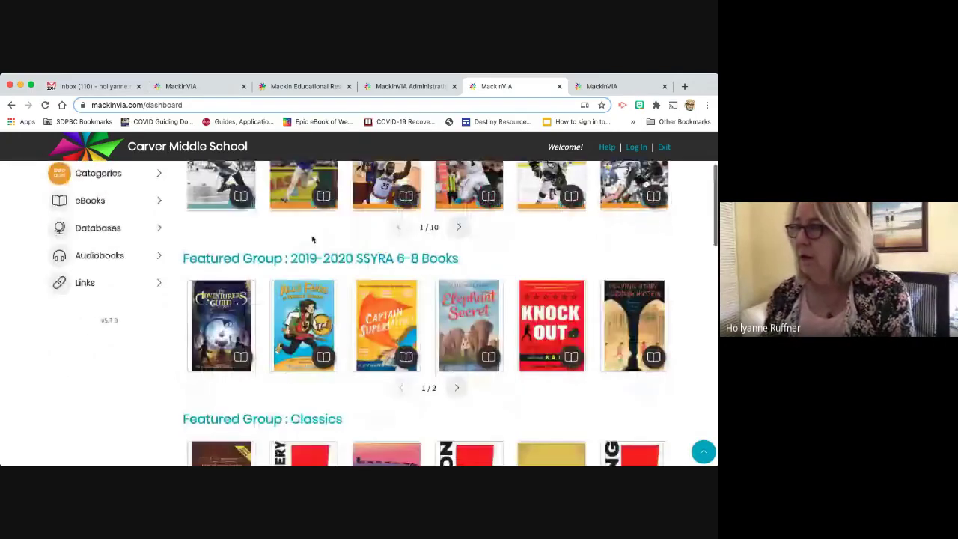
scroll(313, 238, up, 5)
Switch to the administrator view and examine the full list of database resources for Carver Middle School.
click(429, 87)
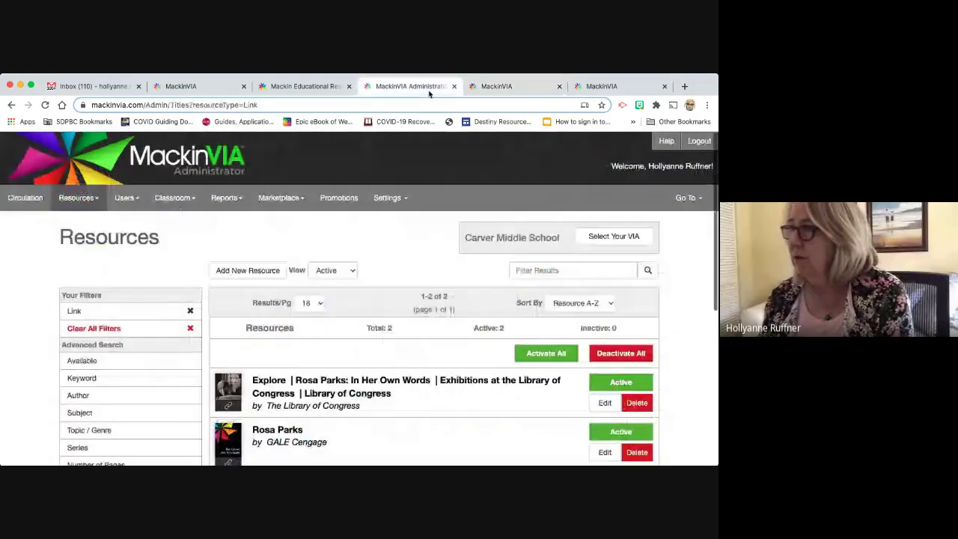
click(77, 199)
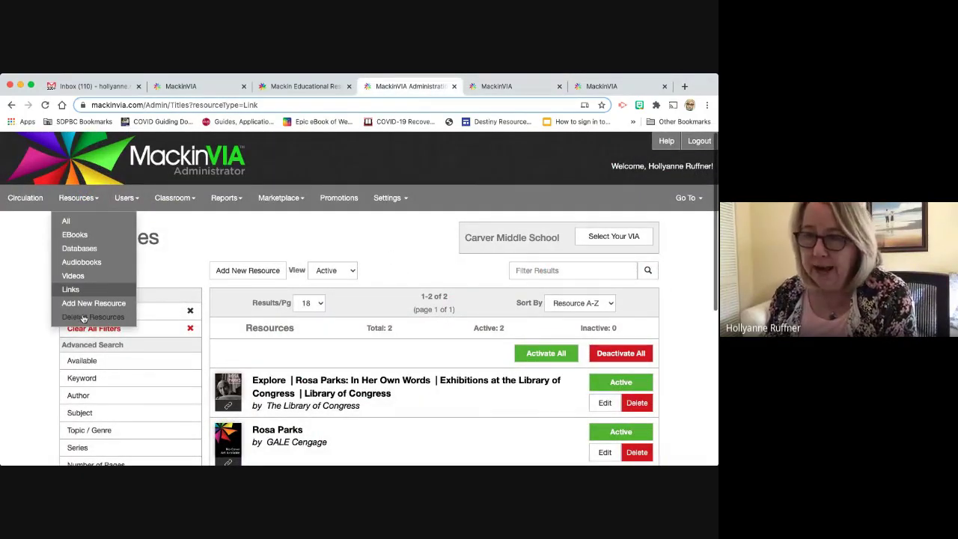
click(79, 247)
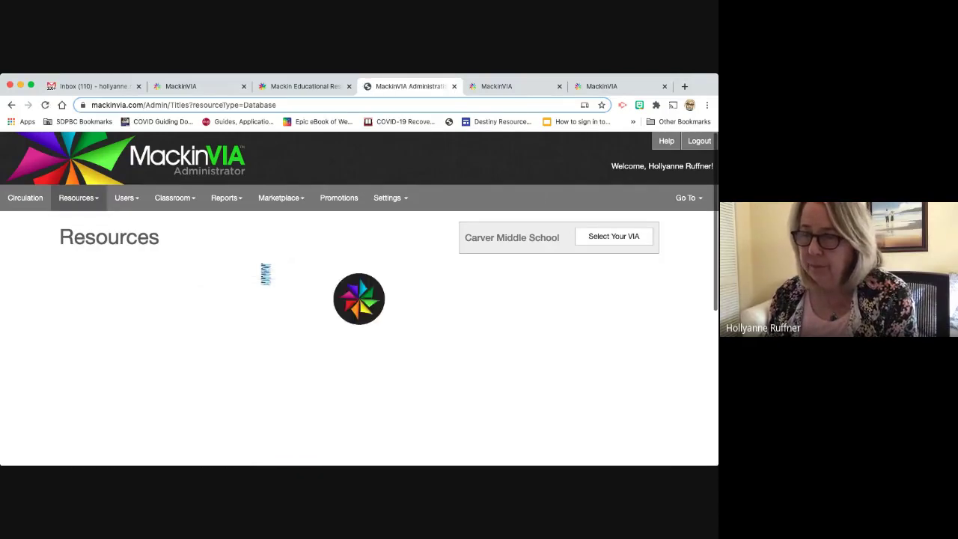
scroll(460, 362, down, 2)
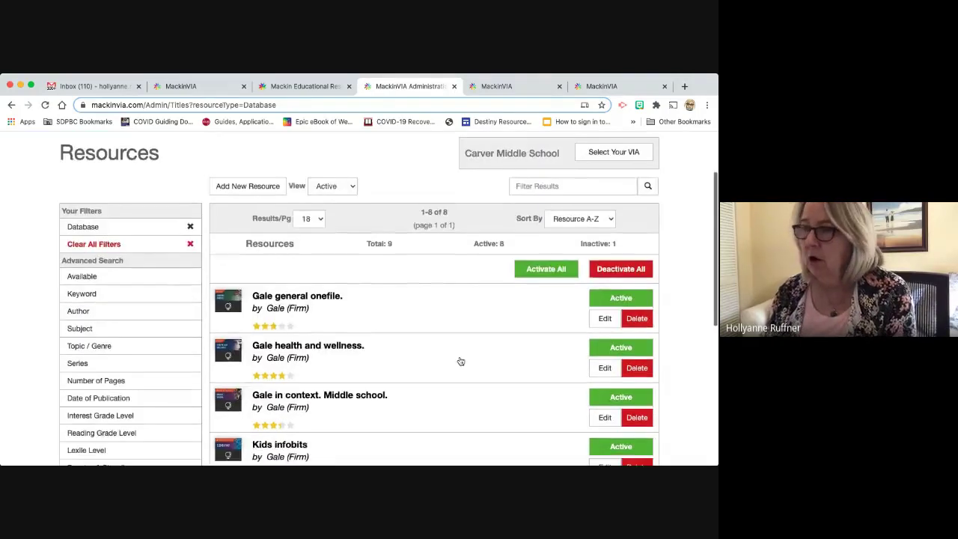
scroll(460, 361, down, 2)
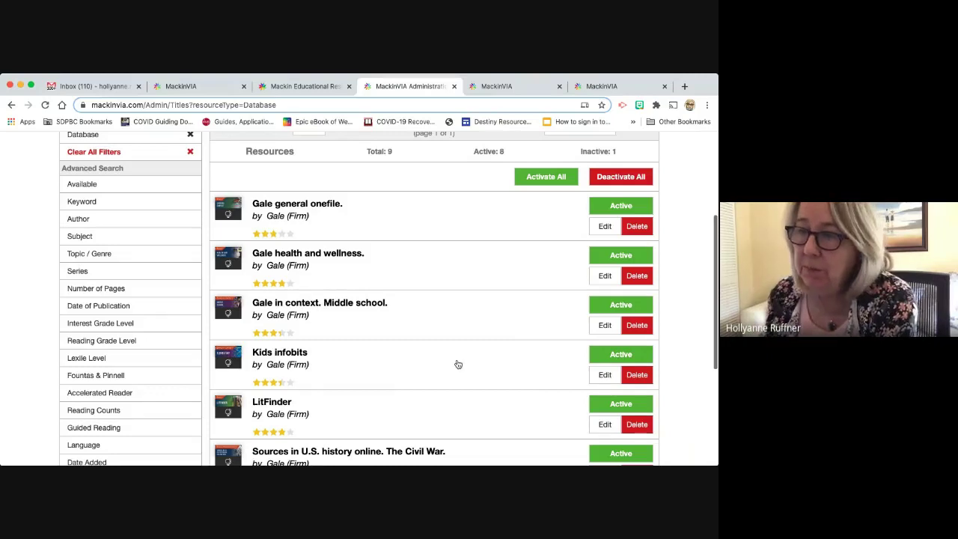
scroll(458, 364, down, 2)
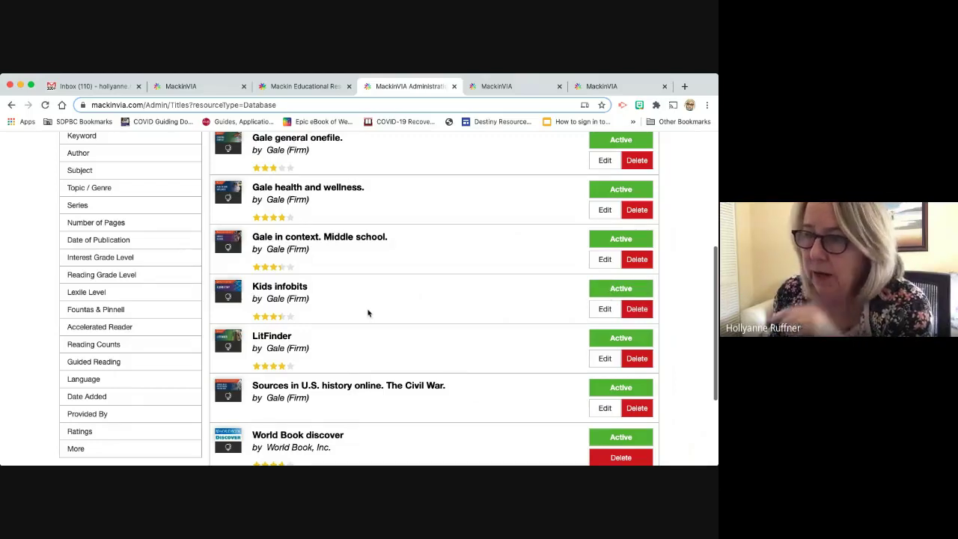
scroll(368, 313, down, 4)
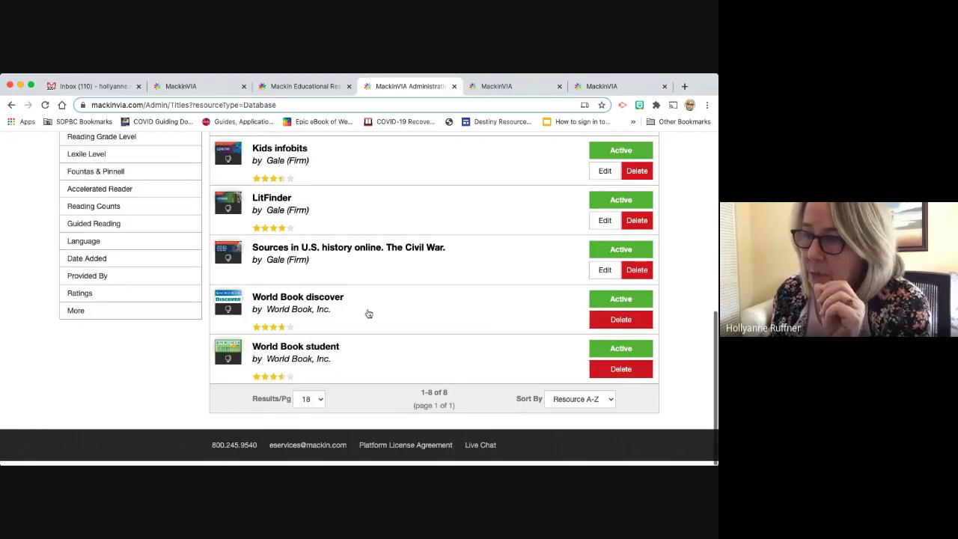
scroll(367, 313, up, 3)
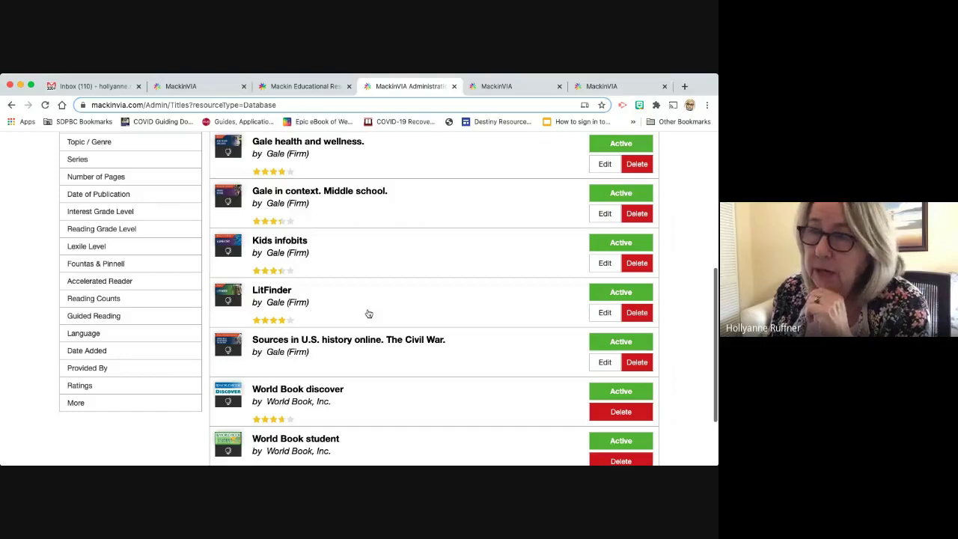
scroll(368, 313, up, 9)
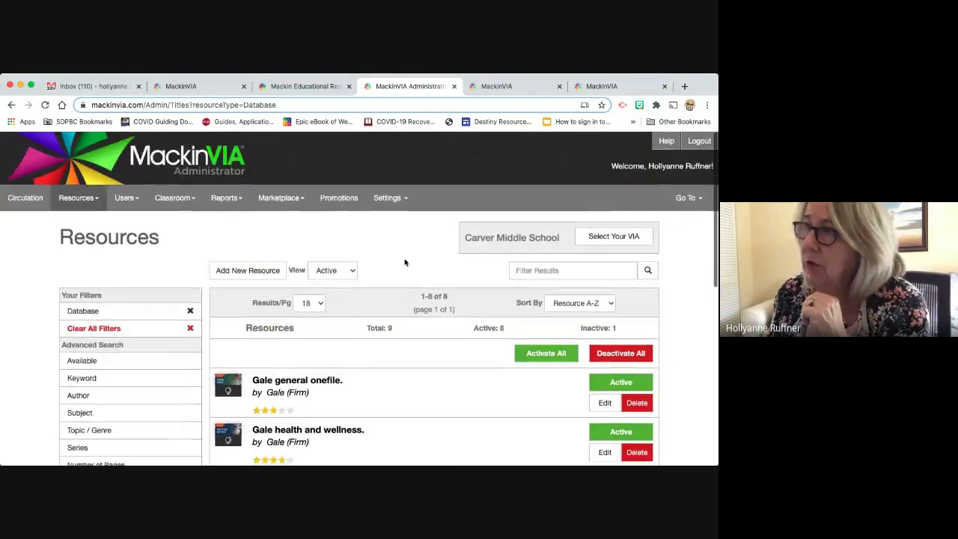
Go back to the student site and look through the resources in its Databases list.
click(546, 89)
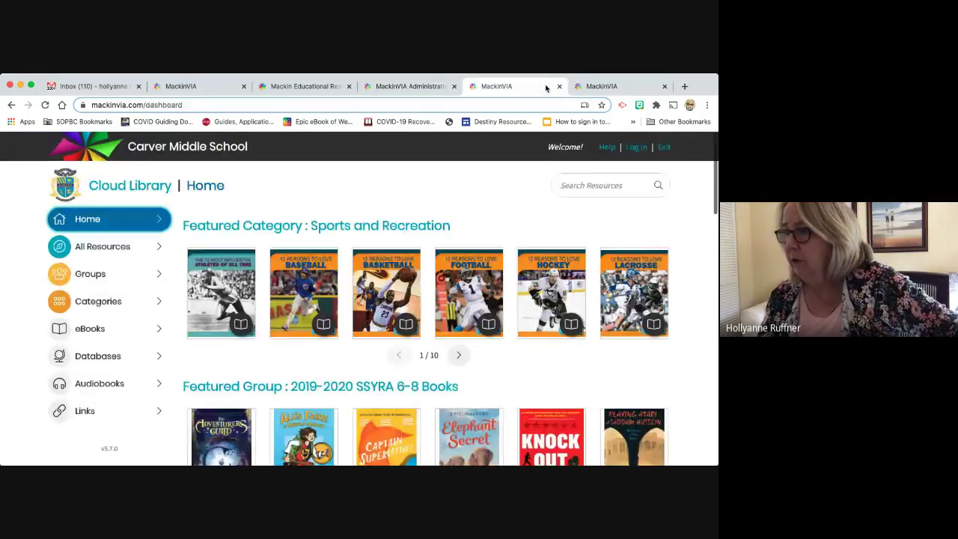
click(97, 356)
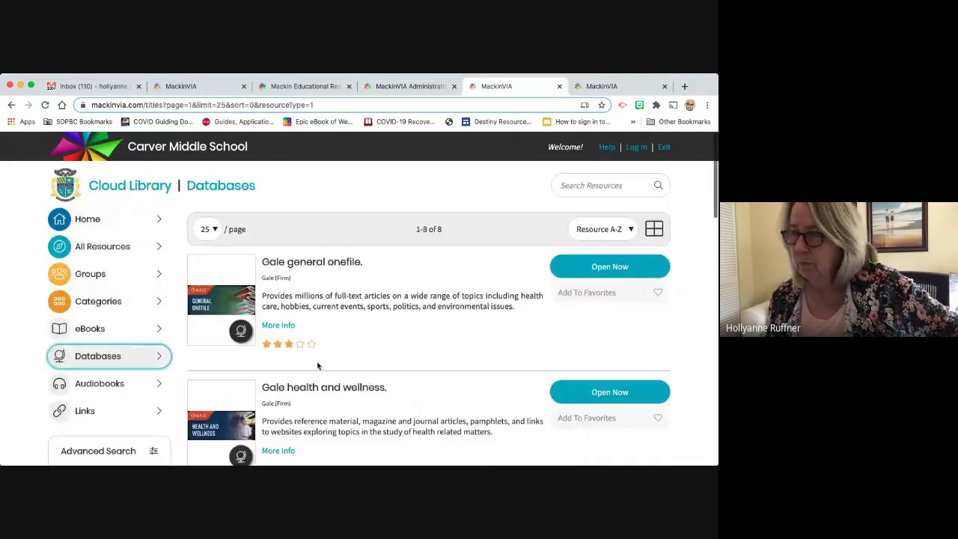
scroll(357, 358, down, 1)
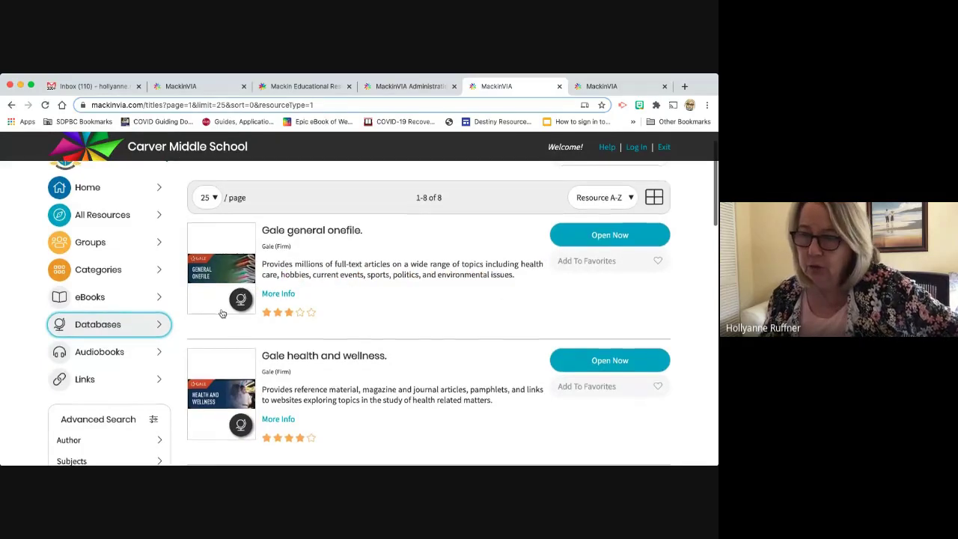
scroll(222, 313, down, 2)
scroll(222, 313, down, 5)
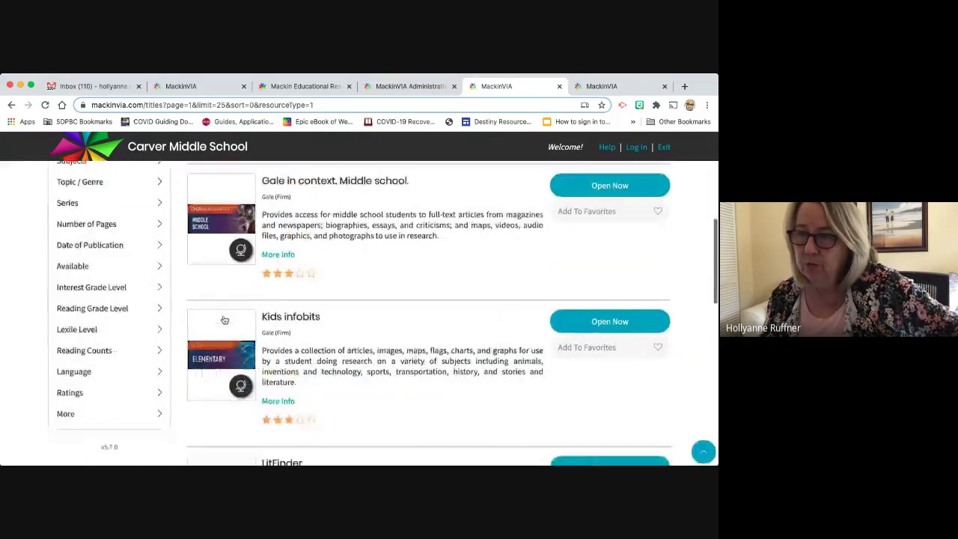
scroll(225, 320, up, 3)
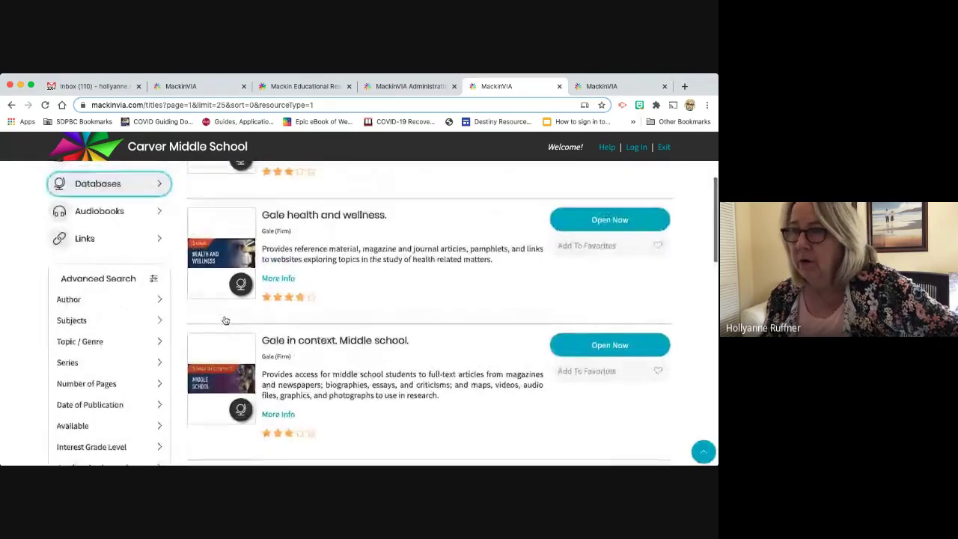
scroll(224, 319, up, 4)
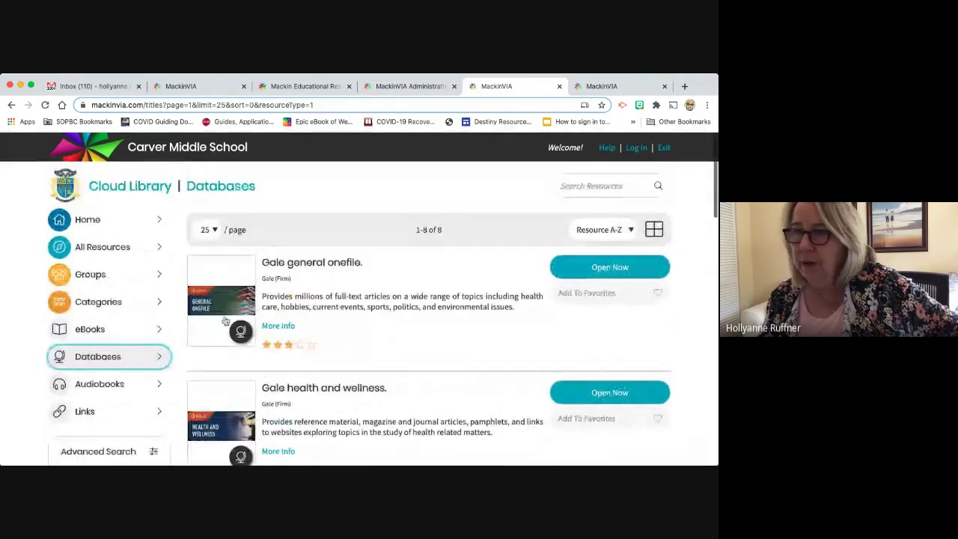
Search the whole collection from the student site's Home page for "Rosa parks" and look through the matching resources.
click(92, 218)
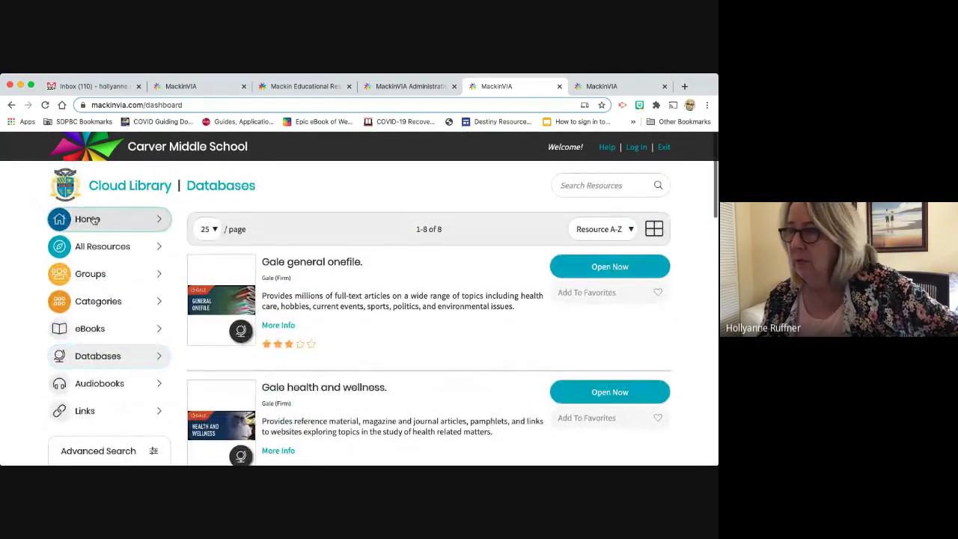
click(625, 183)
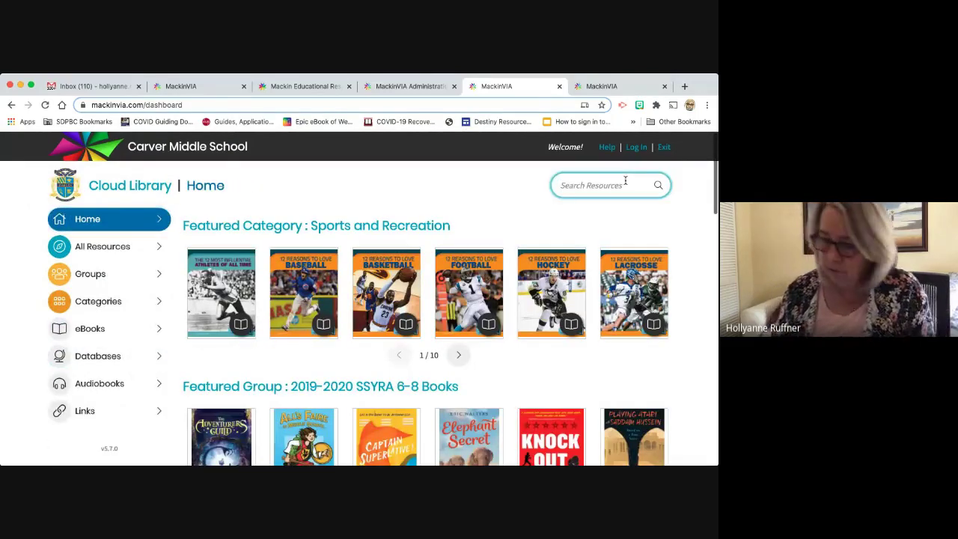
text(Rosa)
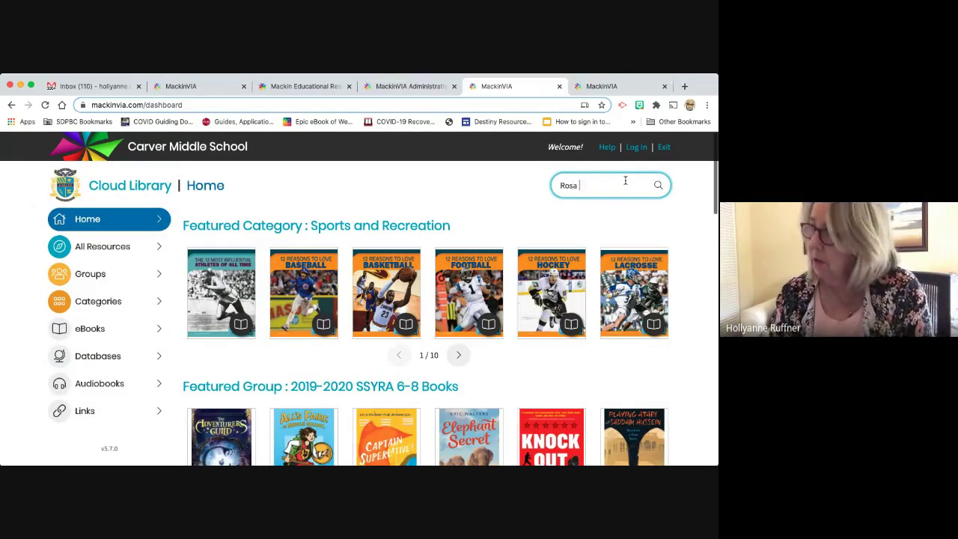
text( parks)
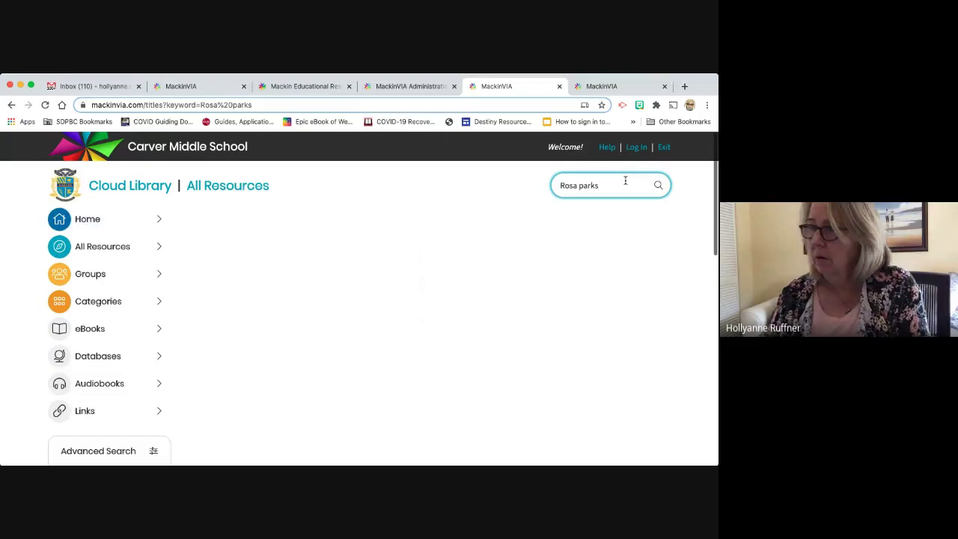
scroll(459, 305, down, 1)
scroll(459, 305, down, 10)
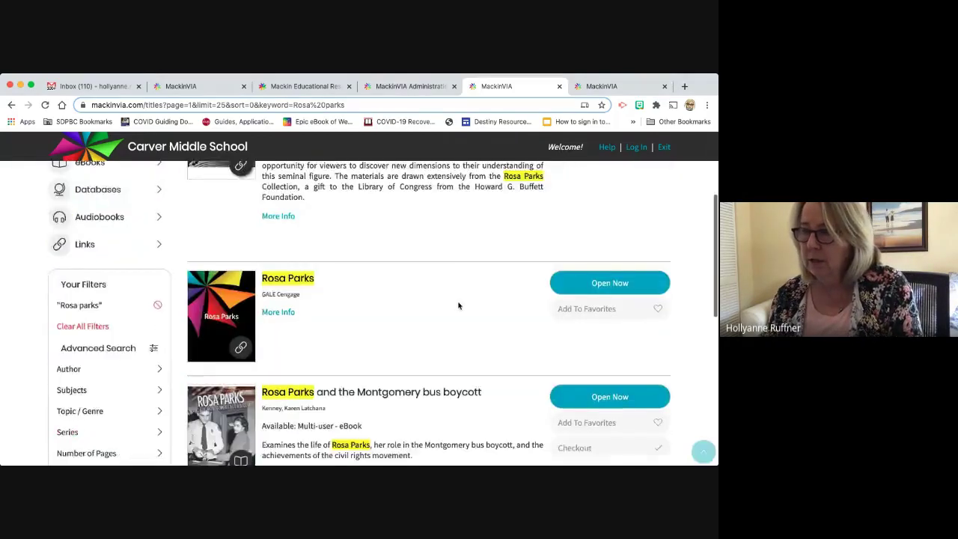
scroll(459, 305, down, 2)
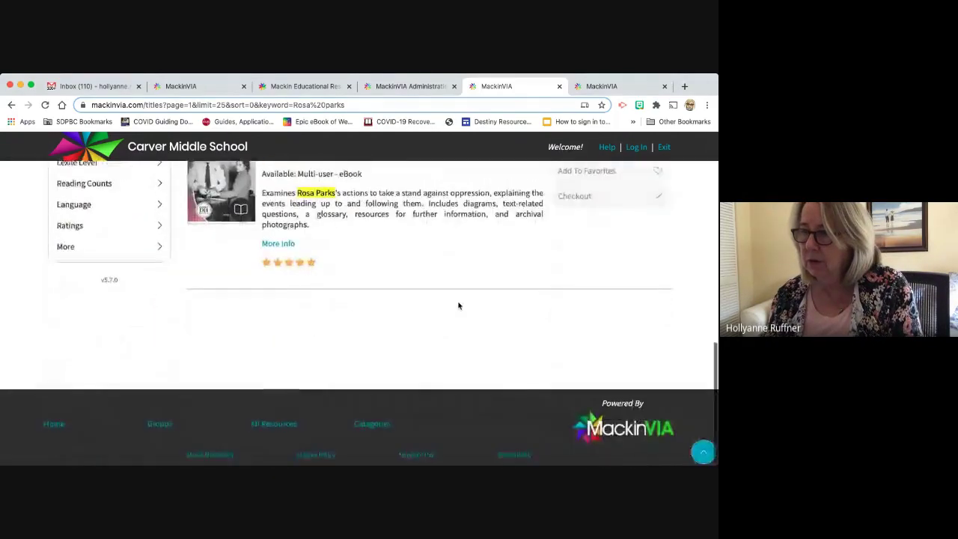
scroll(459, 305, up, 10)
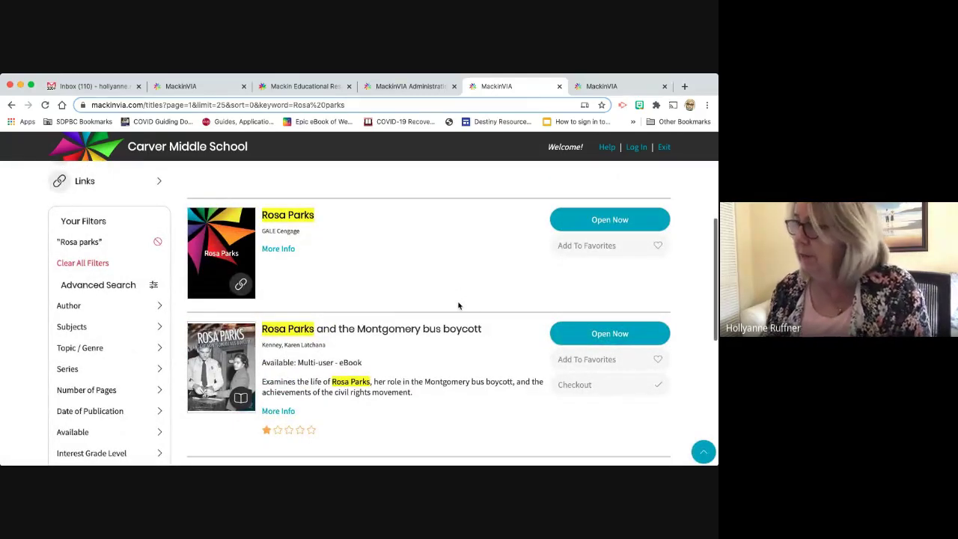
scroll(132, 278, up, 1)
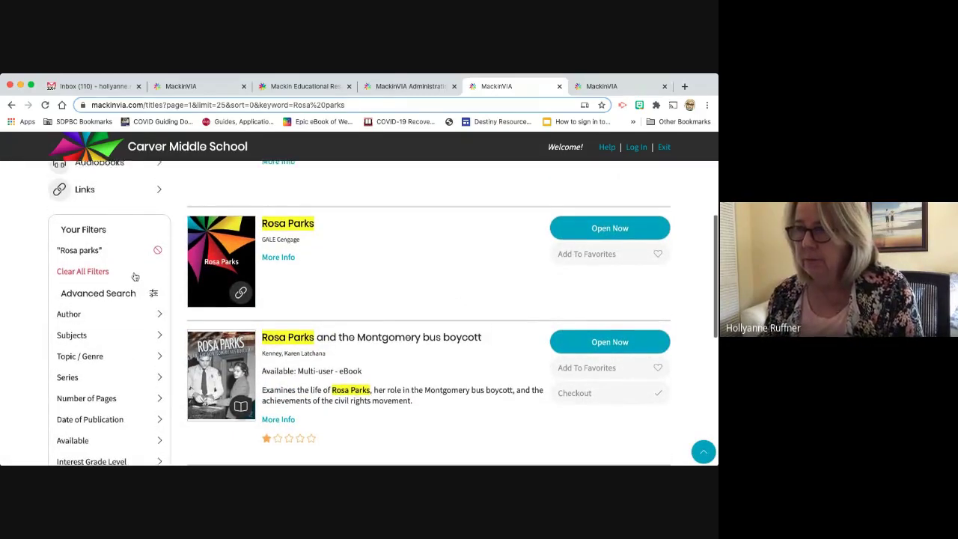
scroll(113, 217, up, 5)
Search within the student site's Databases list for "rosa parks" and return to the Home page.
click(97, 229)
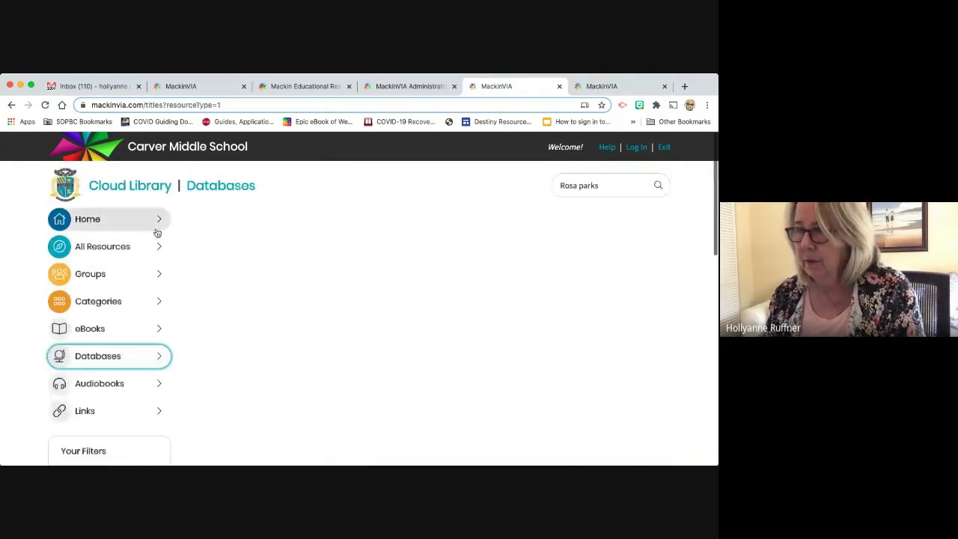
click(596, 185)
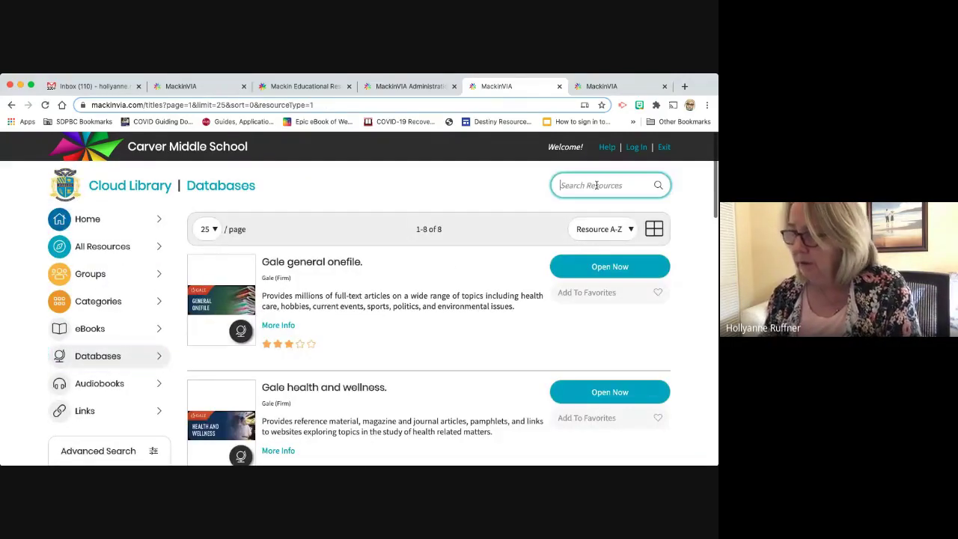
text(d)
key(BackSpace)
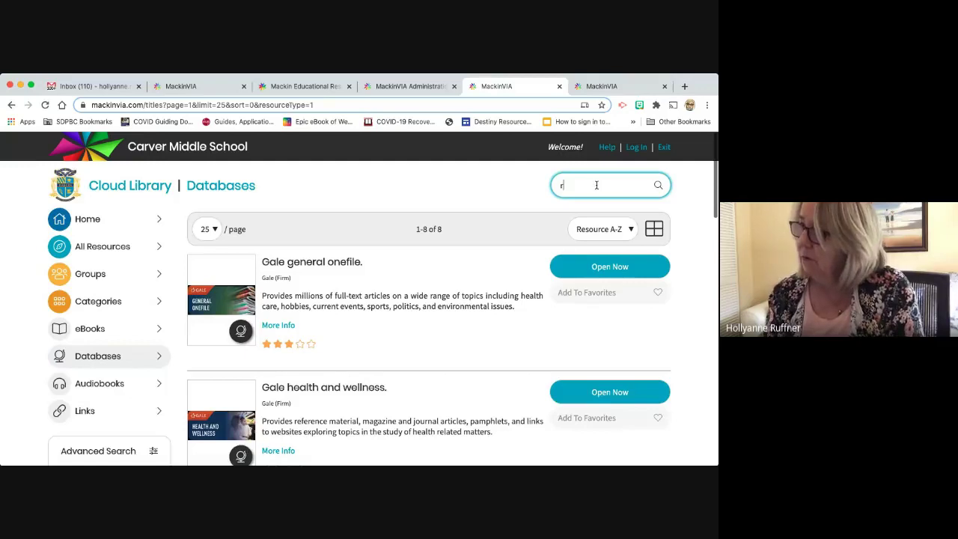
text(rosa parks)
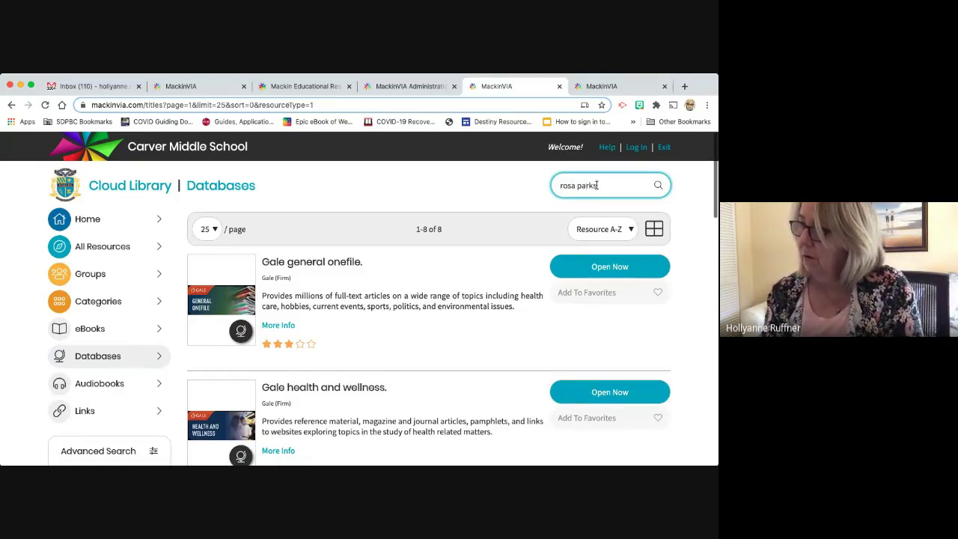
key(Return)
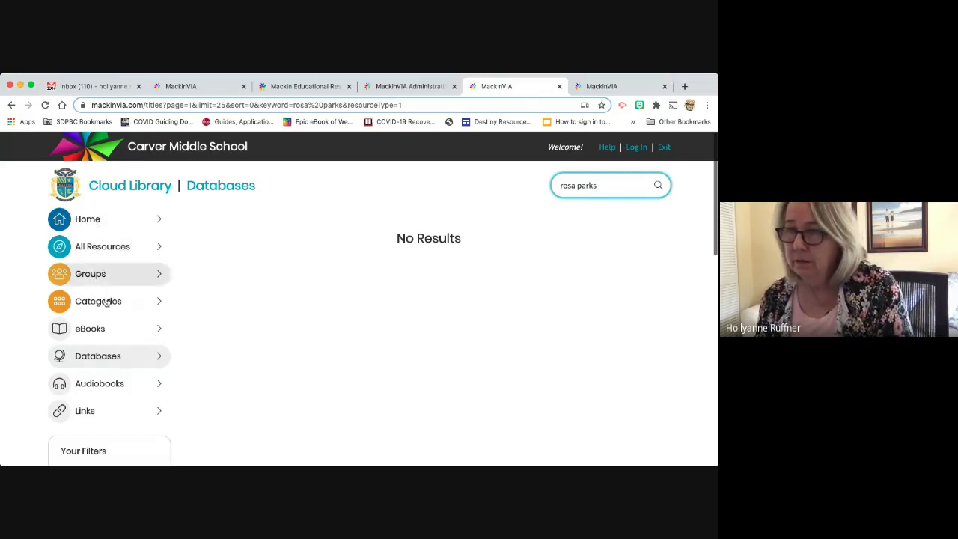
click(100, 219)
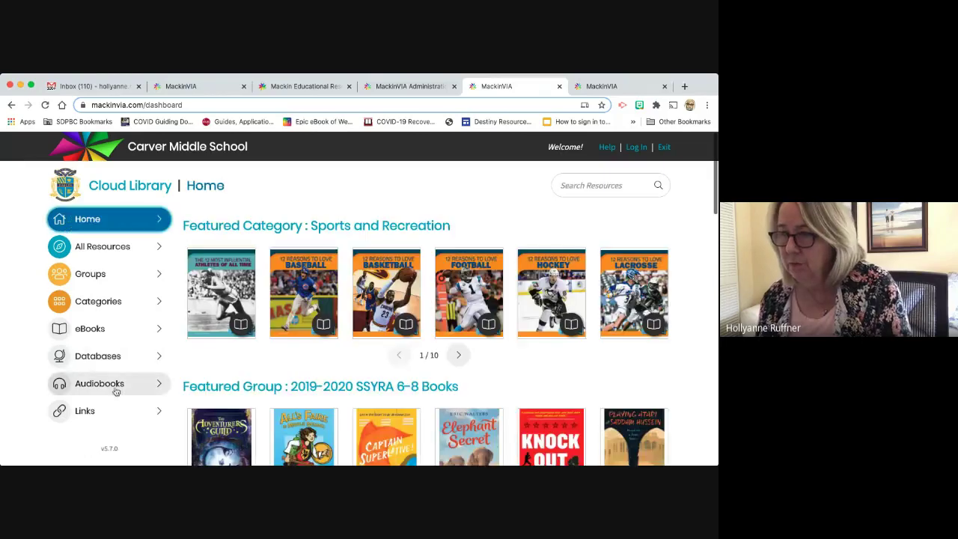
Open the Gale General OneFile database from the student site's Databases list, look over its start page and close it again.
click(149, 359)
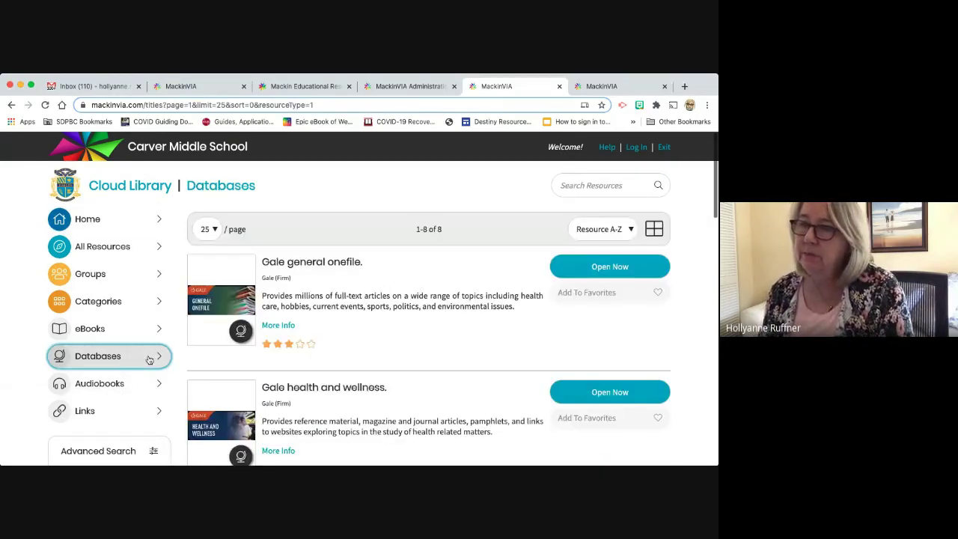
click(592, 273)
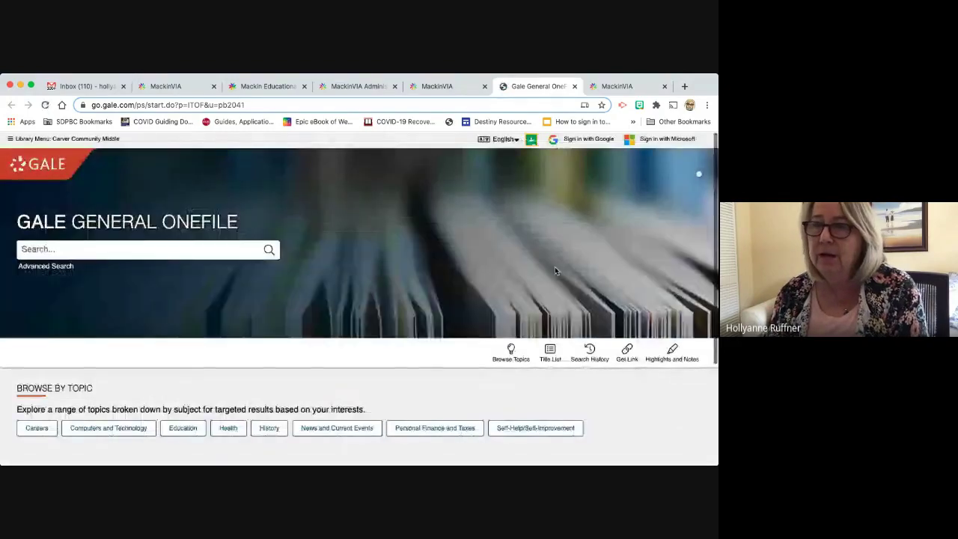
scroll(555, 268, down, 1)
scroll(554, 268, down, 2)
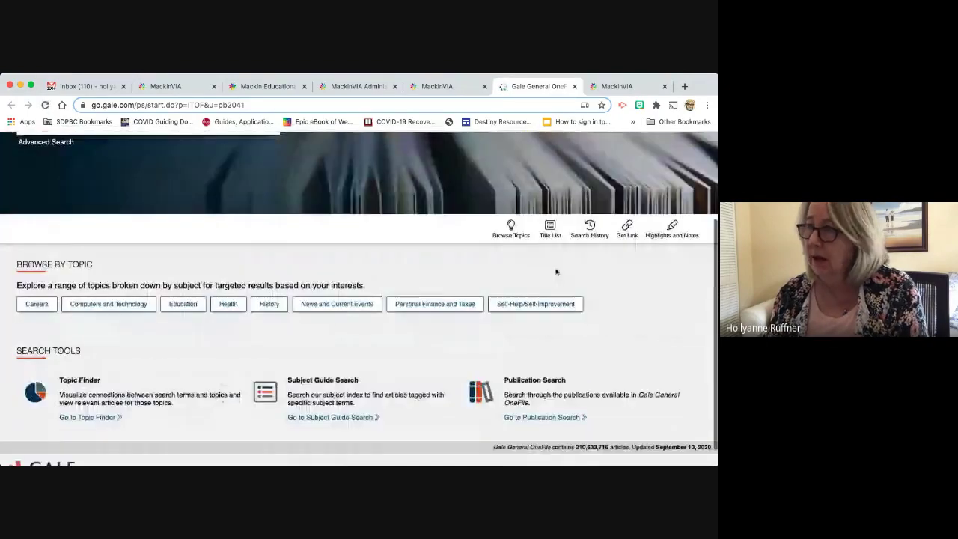
scroll(556, 271, up, 2)
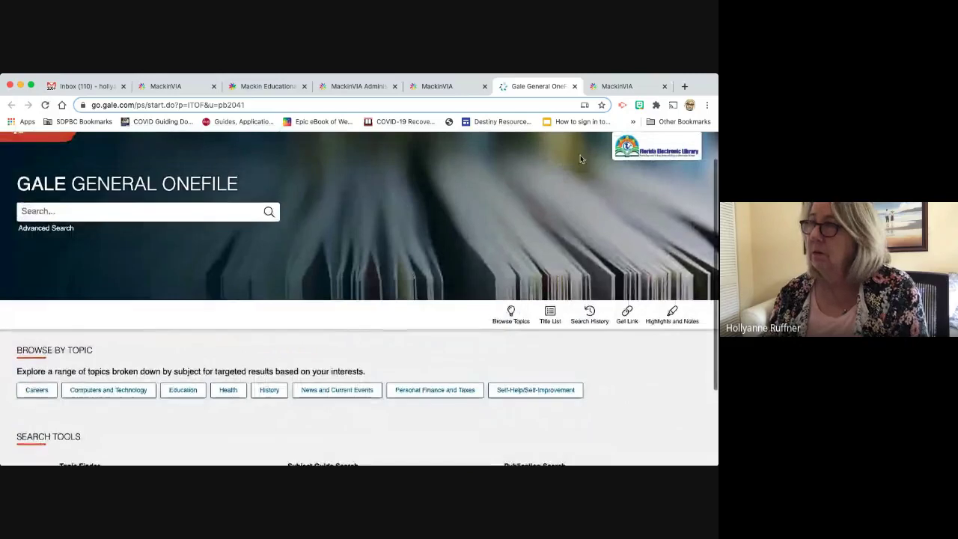
click(573, 86)
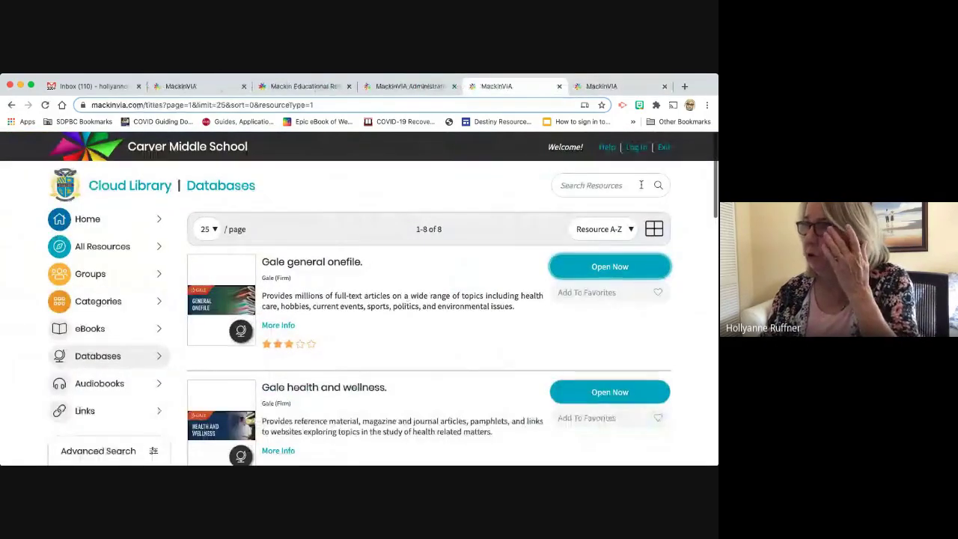
scroll(385, 319, down, 1)
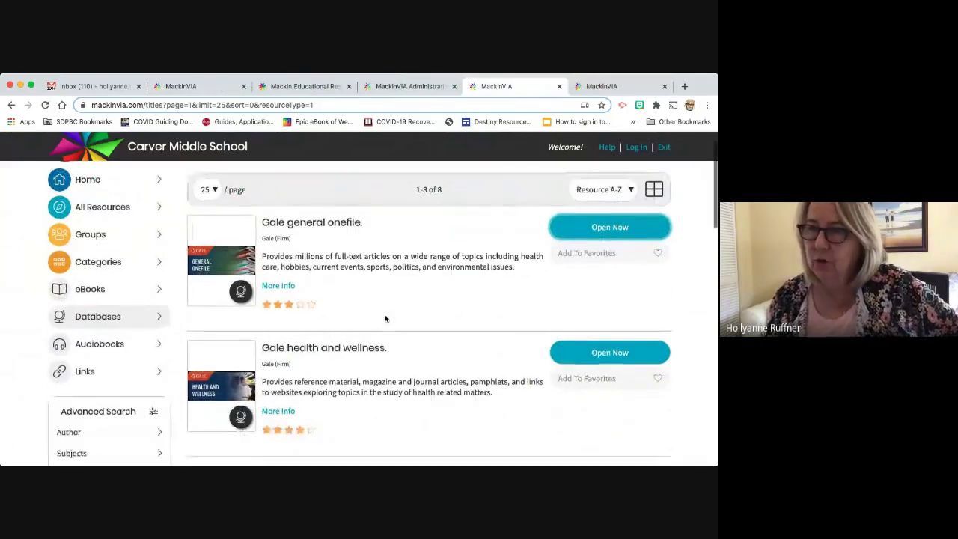
scroll(384, 317, up, 1)
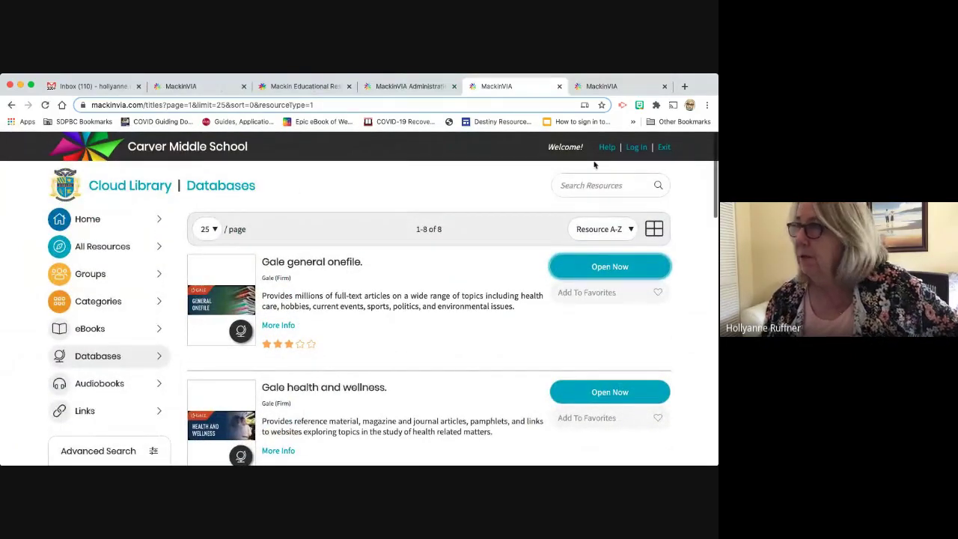
Switch to the administrator view and examine the filter, date range and export options of the Usage report for Carver Middle School.
click(416, 87)
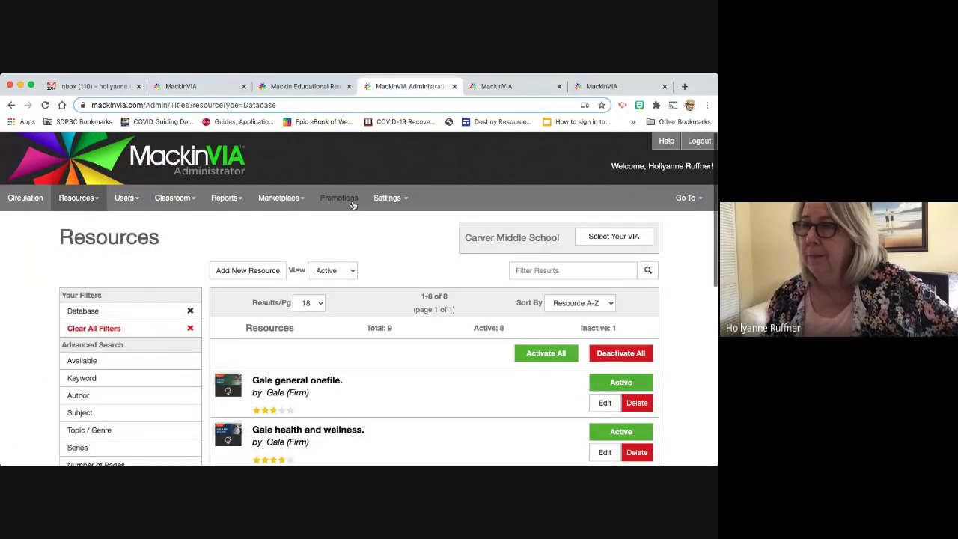
click(228, 199)
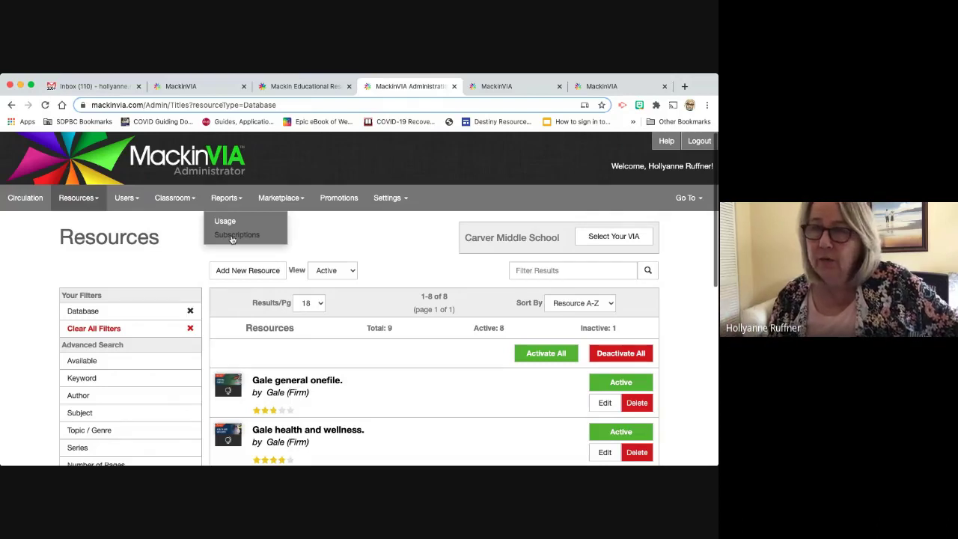
click(236, 220)
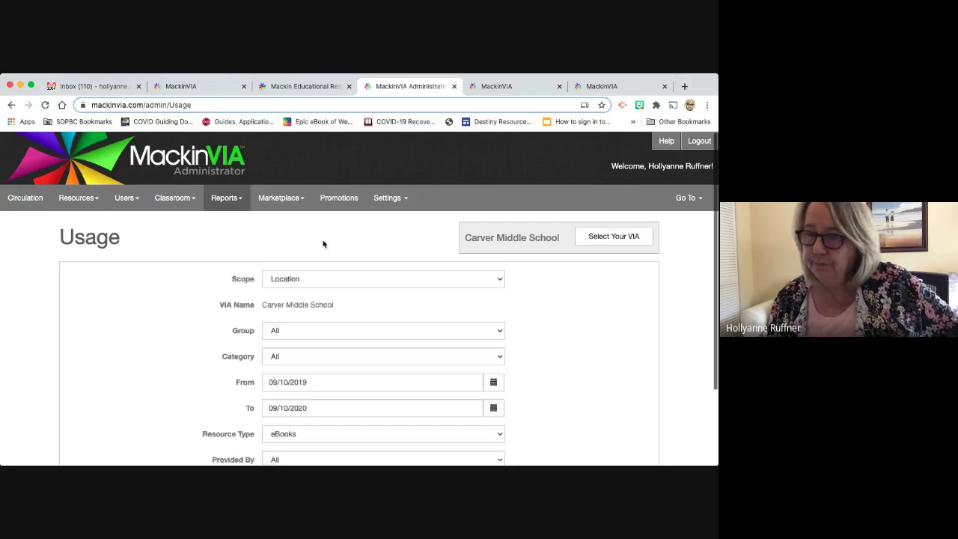
scroll(323, 244, down, 1)
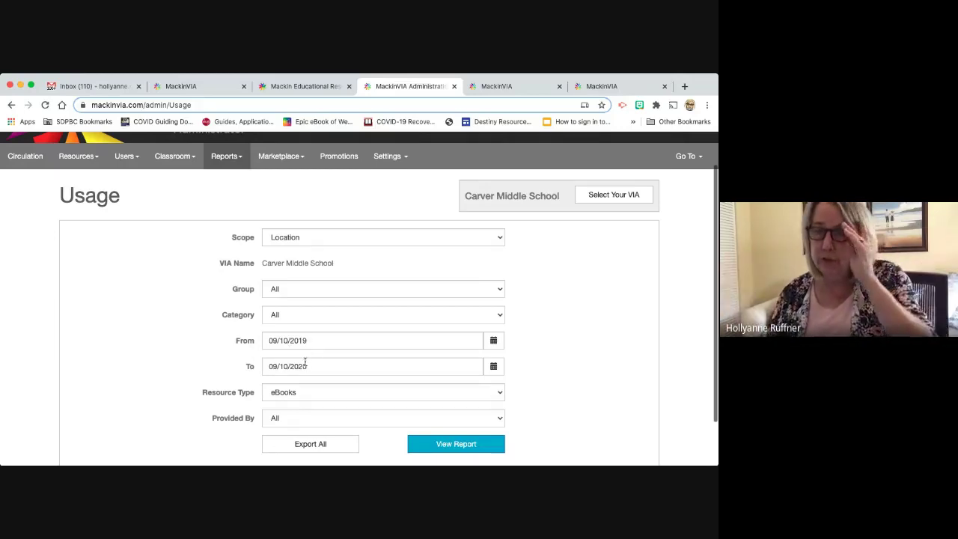
scroll(315, 370, down, 1)
scroll(316, 373, down, 2)
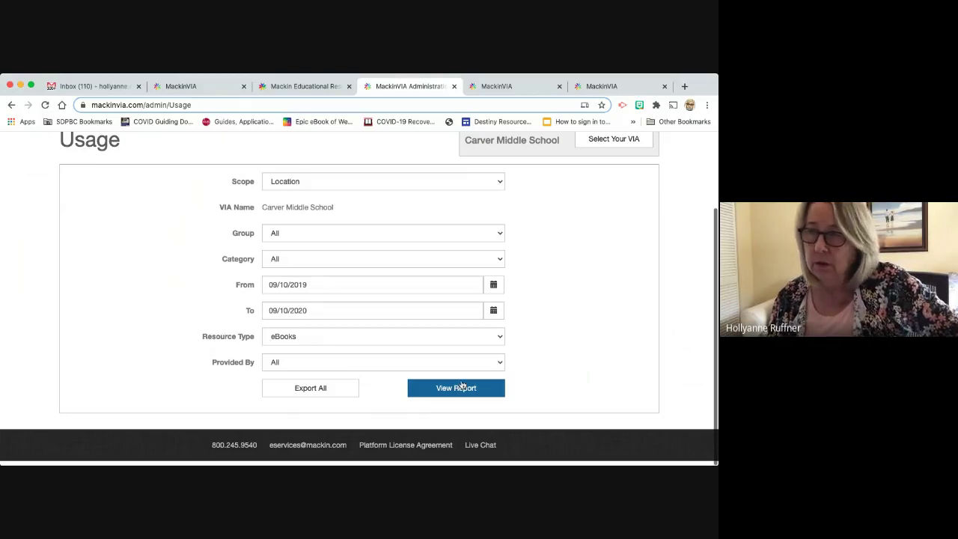
scroll(462, 385, up, 2)
scroll(462, 385, up, 2)
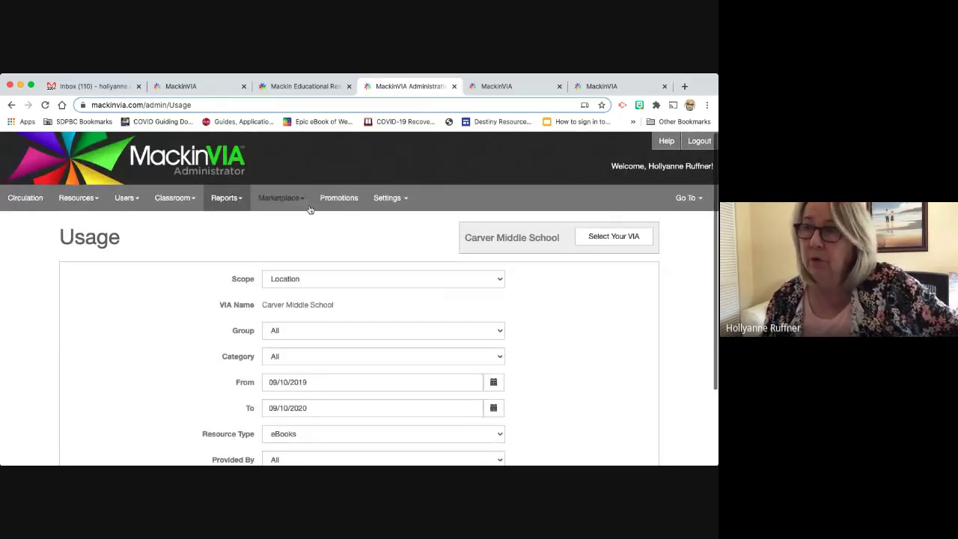
Open the administrator's Promotions page and look through the free eBook, database and link offers down to the DK Findout! row.
click(339, 199)
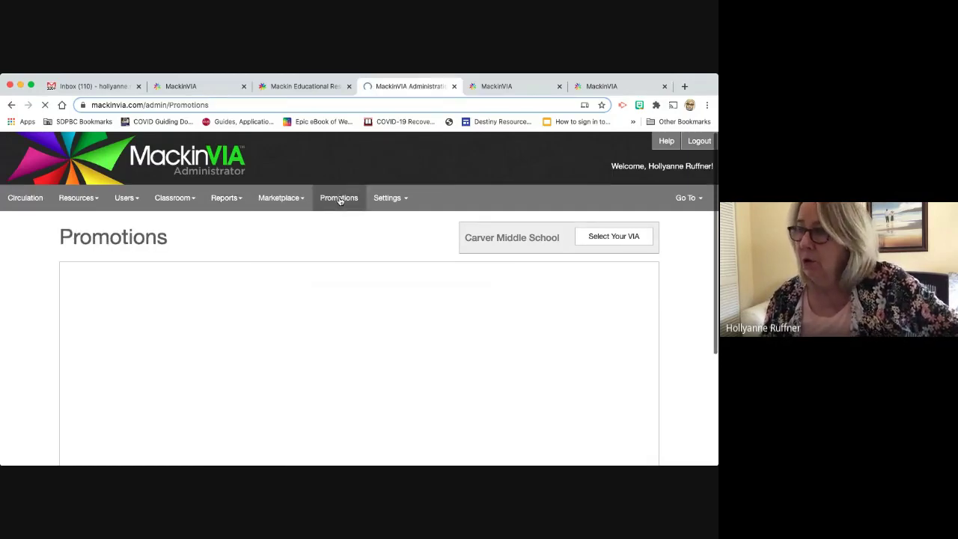
scroll(378, 282, down, 3)
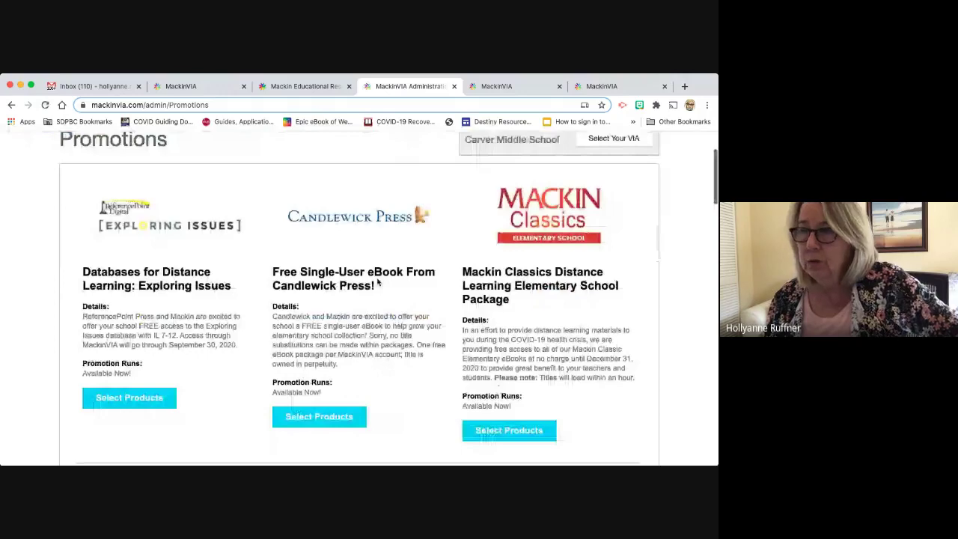
scroll(380, 329, down, 1)
scroll(382, 374, down, 2)
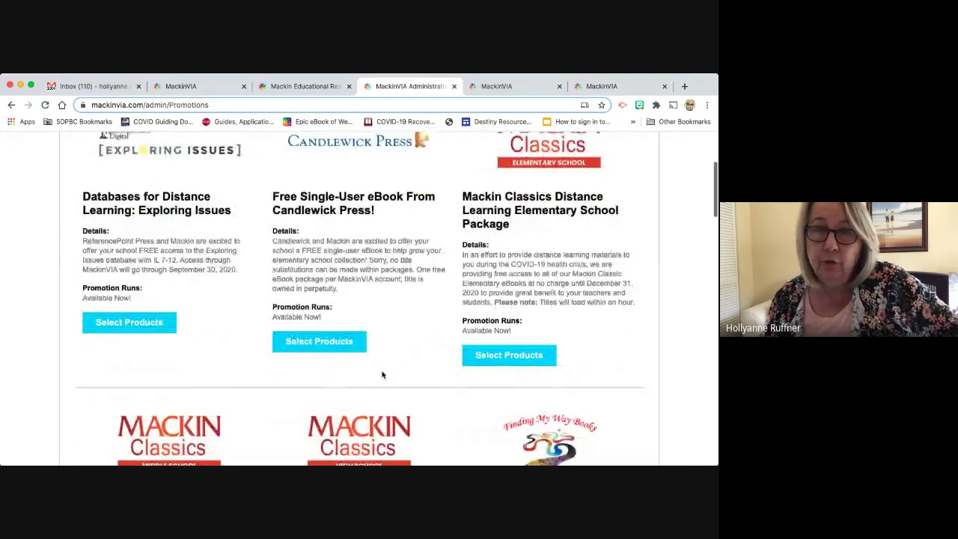
scroll(381, 374, down, 2)
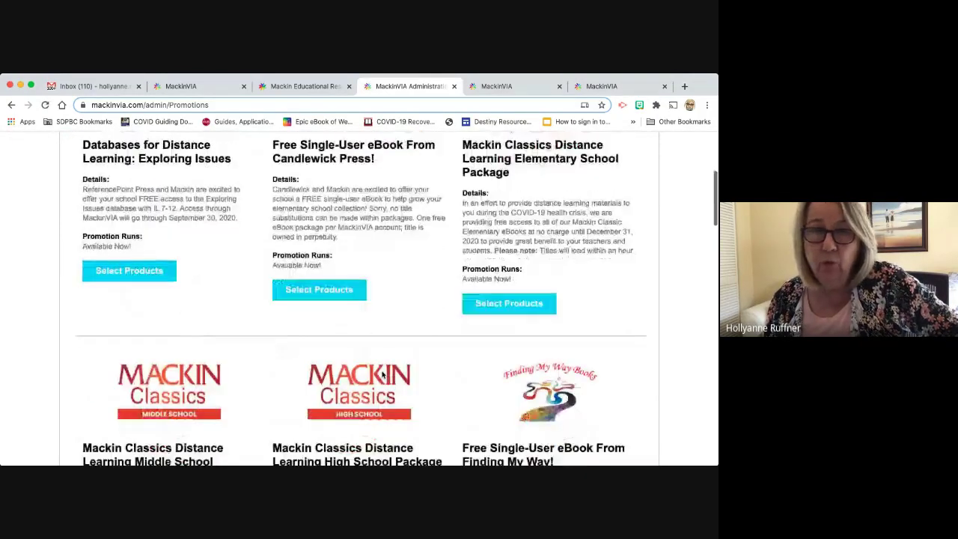
scroll(382, 374, down, 2)
scroll(381, 374, down, 1)
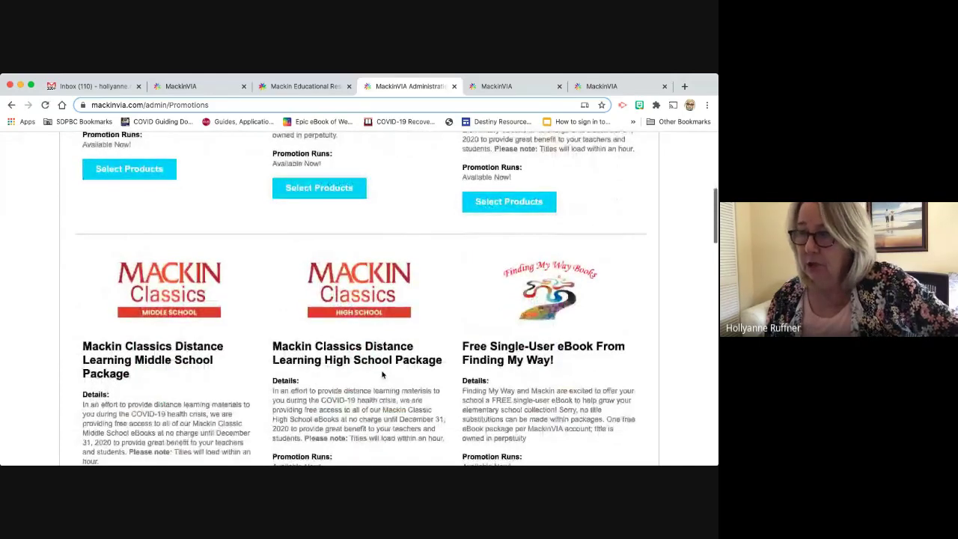
scroll(381, 374, down, 2)
scroll(381, 372, down, 1)
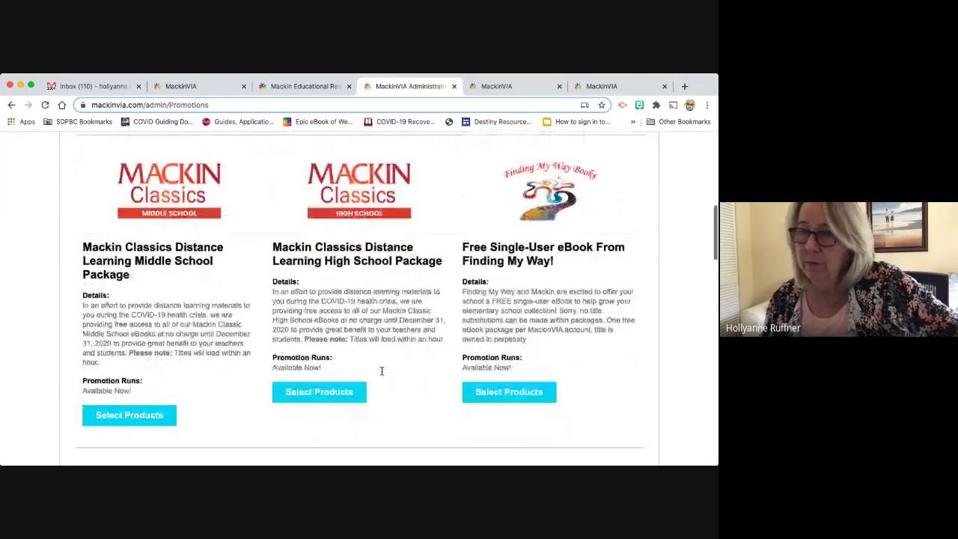
scroll(381, 372, down, 2)
scroll(382, 374, down, 3)
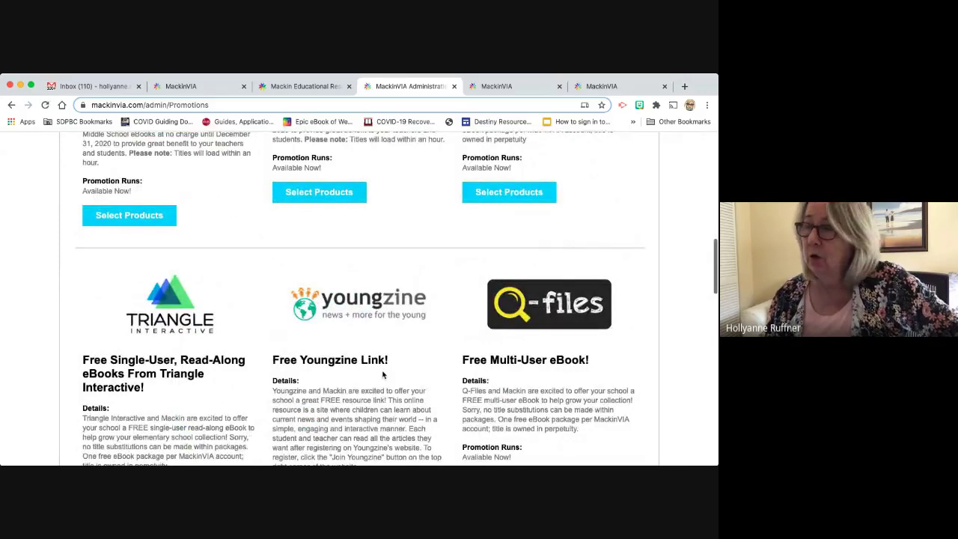
scroll(382, 374, down, 2)
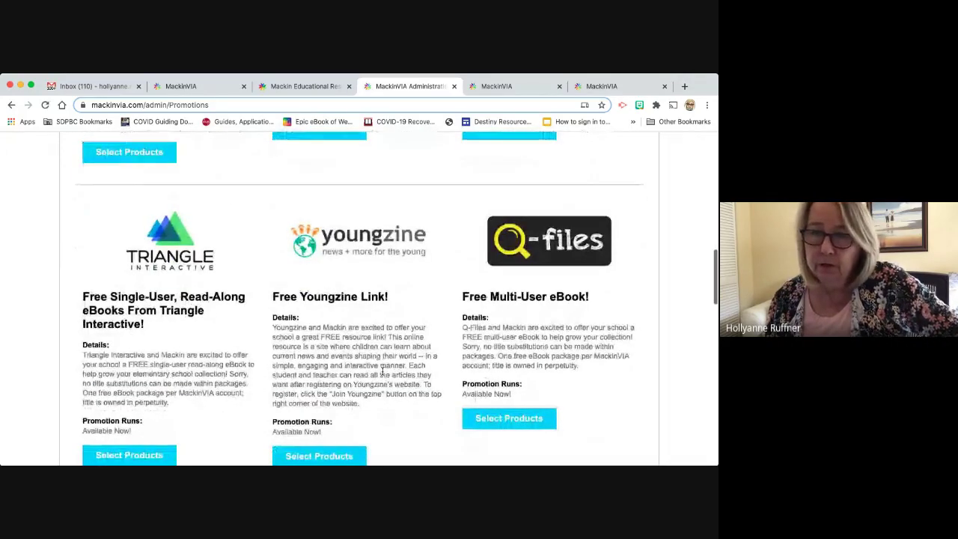
scroll(383, 375, down, 2)
scroll(382, 374, down, 2)
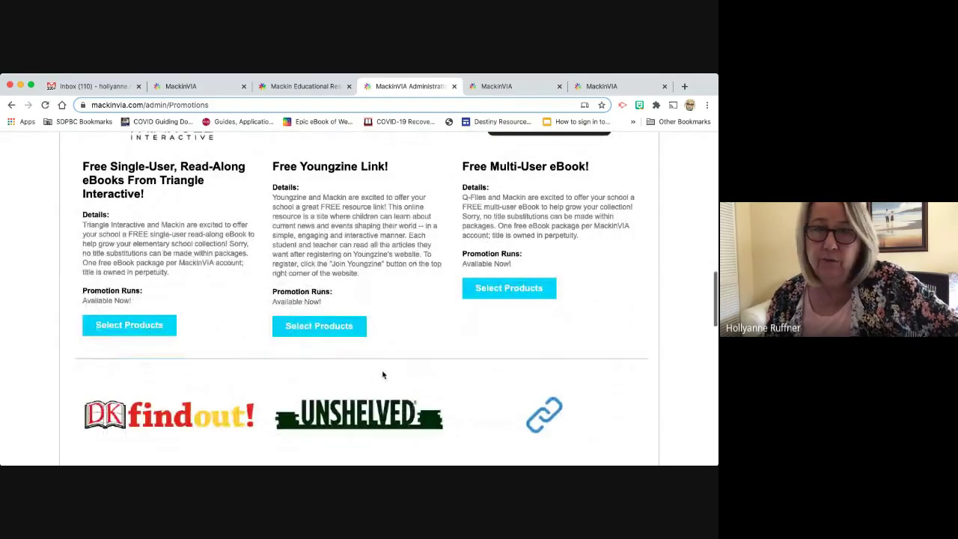
scroll(382, 375, down, 1)
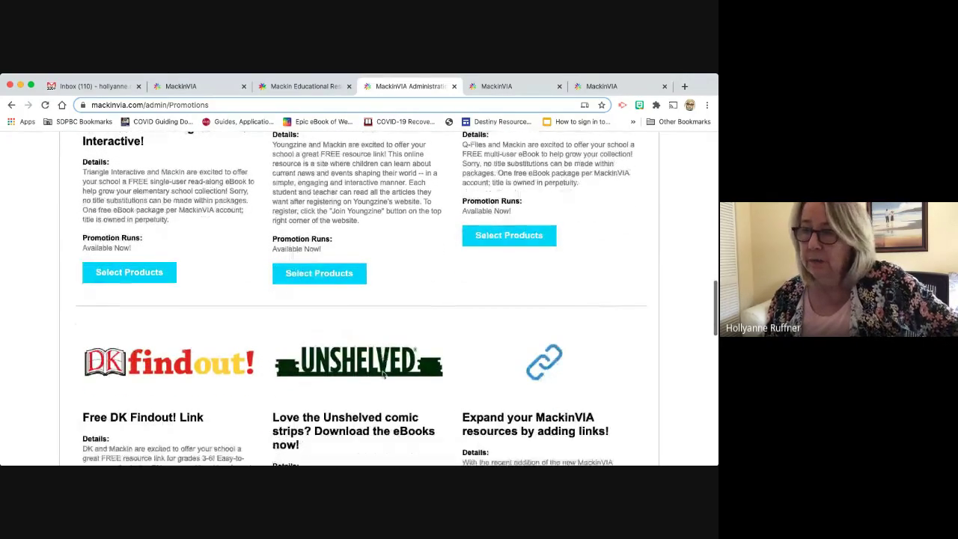
Go back up the promotions and examine the Mackin Classics Distance Learning packages for middle and high school.
scroll(383, 374, up, 3)
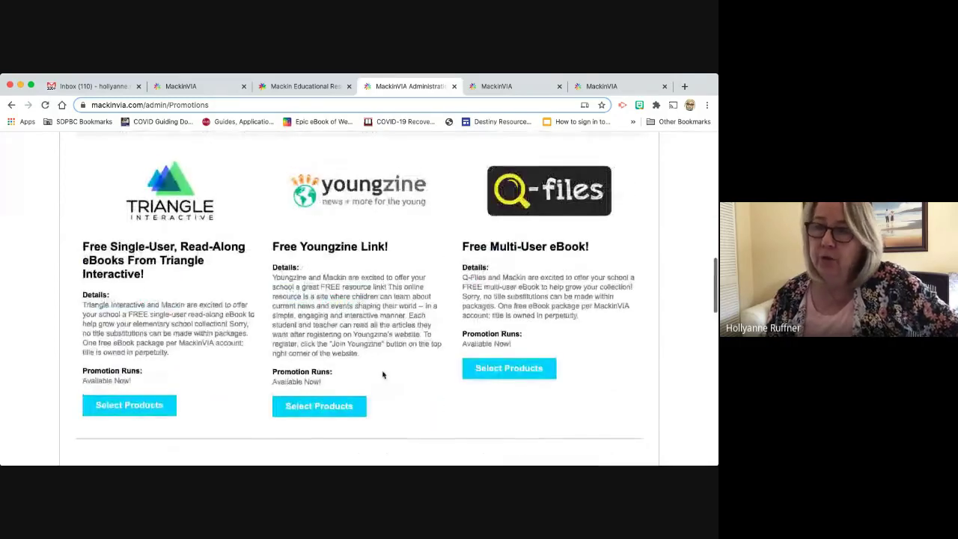
scroll(382, 374, up, 6)
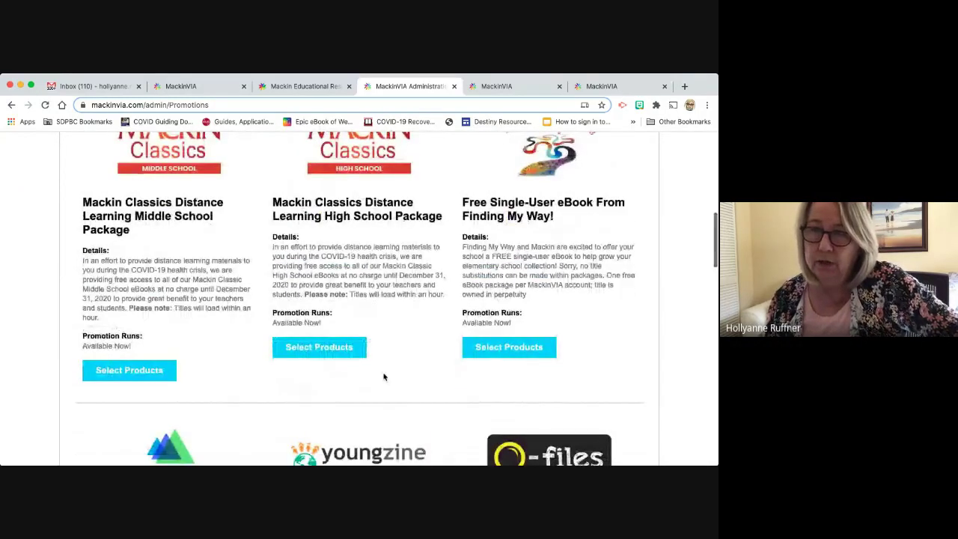
scroll(383, 376, up, 1)
scroll(383, 377, up, 1)
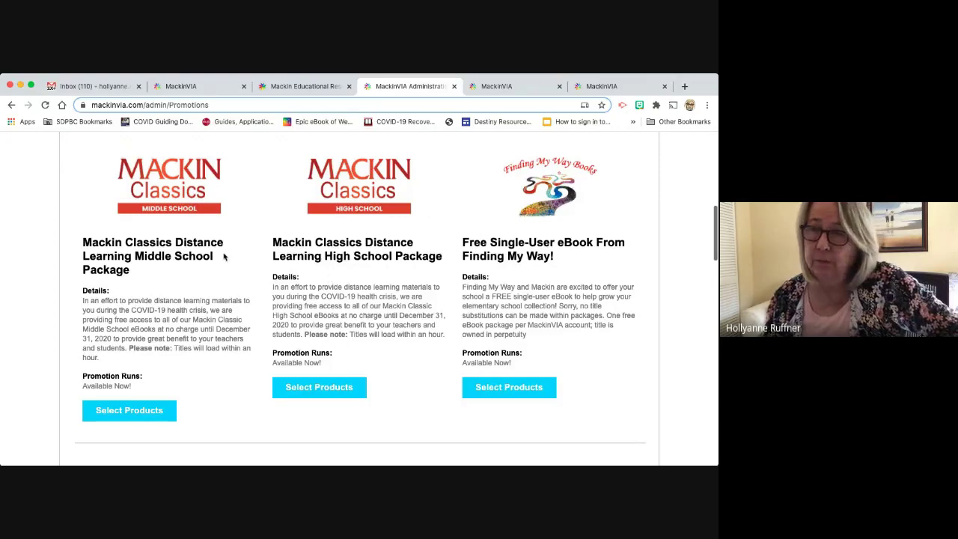
scroll(242, 267, up, 2)
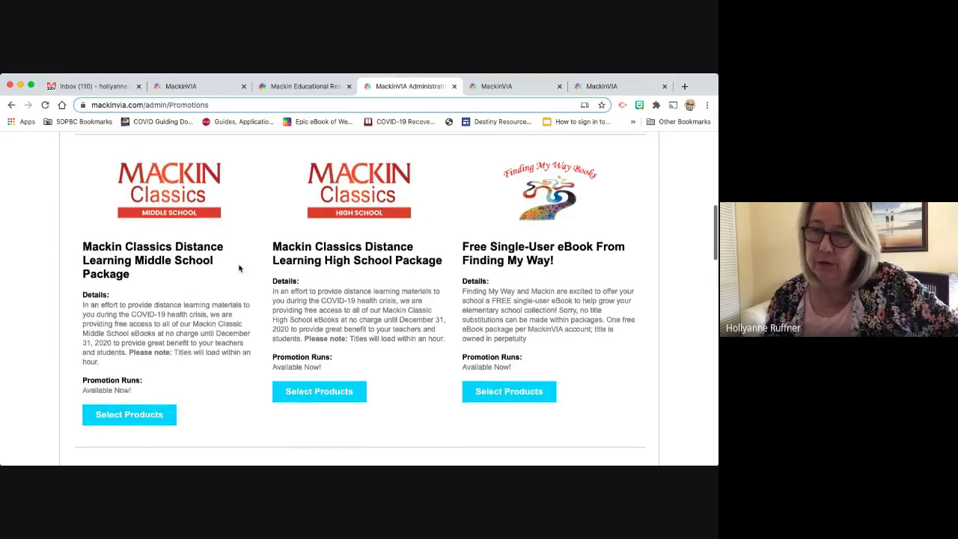
scroll(240, 267, up, 3)
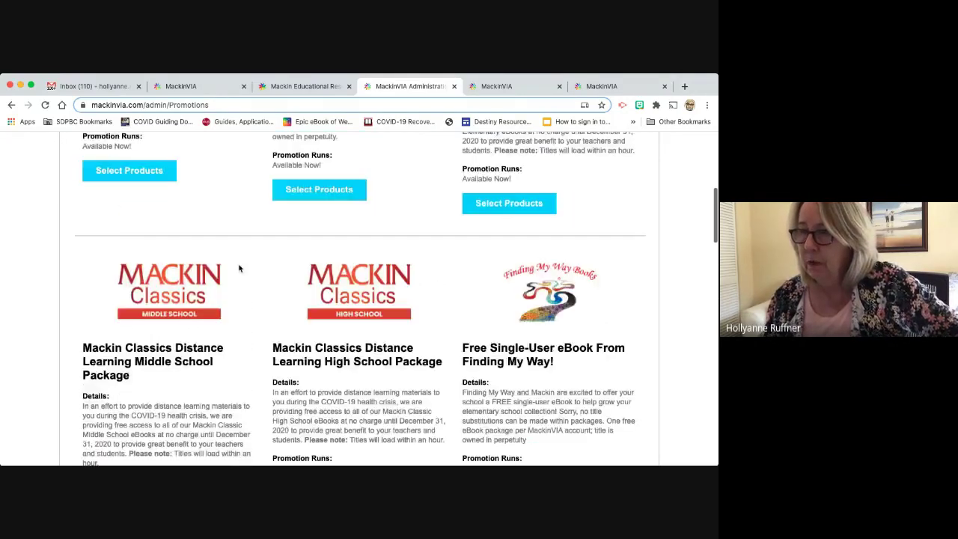
scroll(239, 268, down, 3)
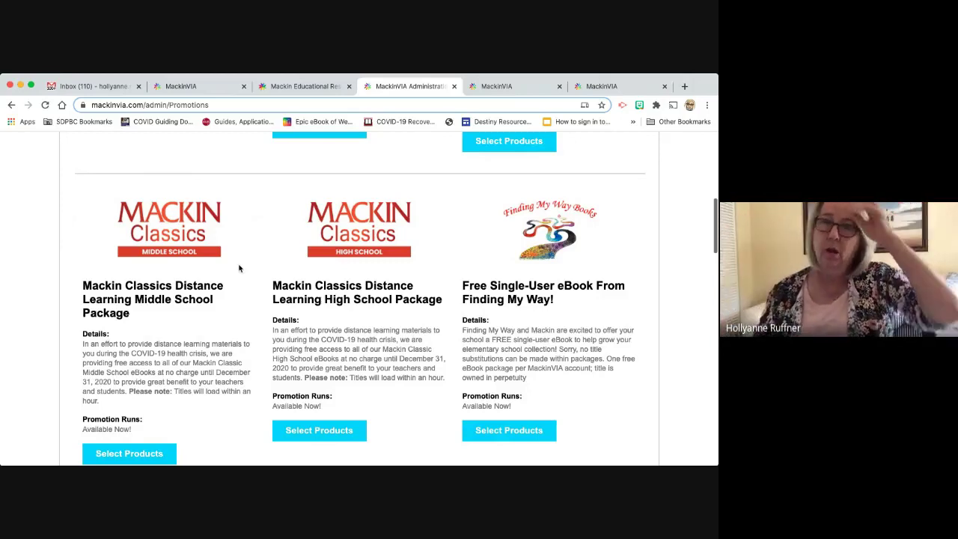
scroll(264, 333, up, 1)
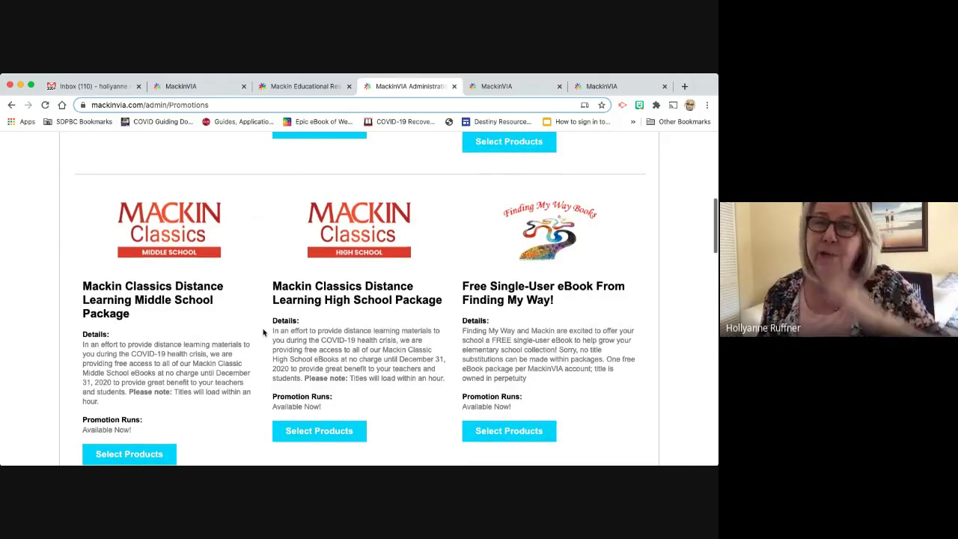
scroll(262, 333, up, 5)
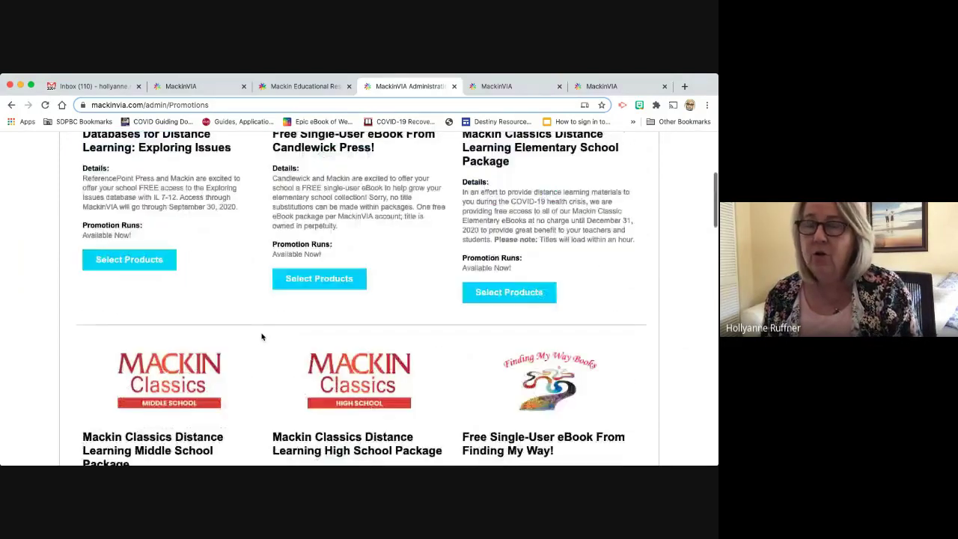
scroll(262, 337, down, 1)
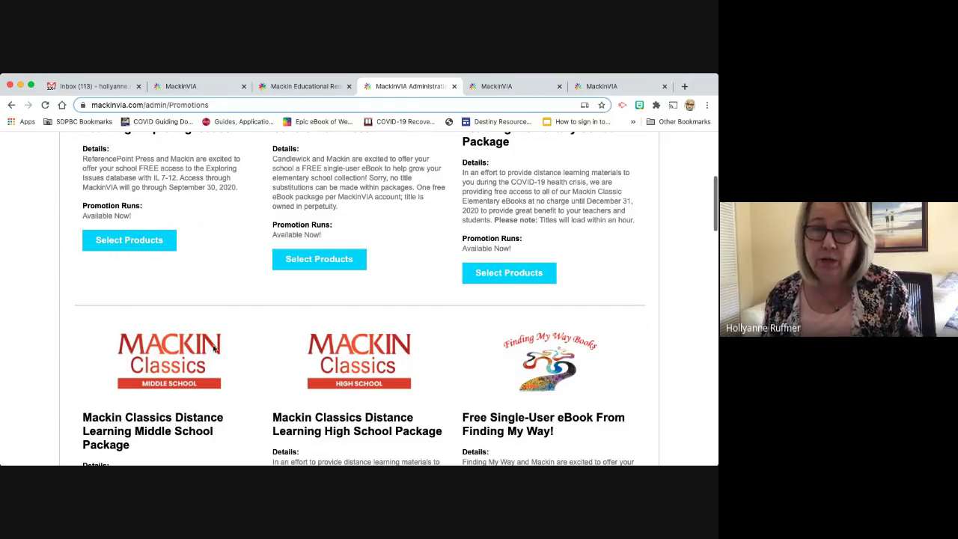
Return to the first row of promotions and read the Databases for Distance Learning: Exploring Issues offer.
scroll(213, 348, up, 3)
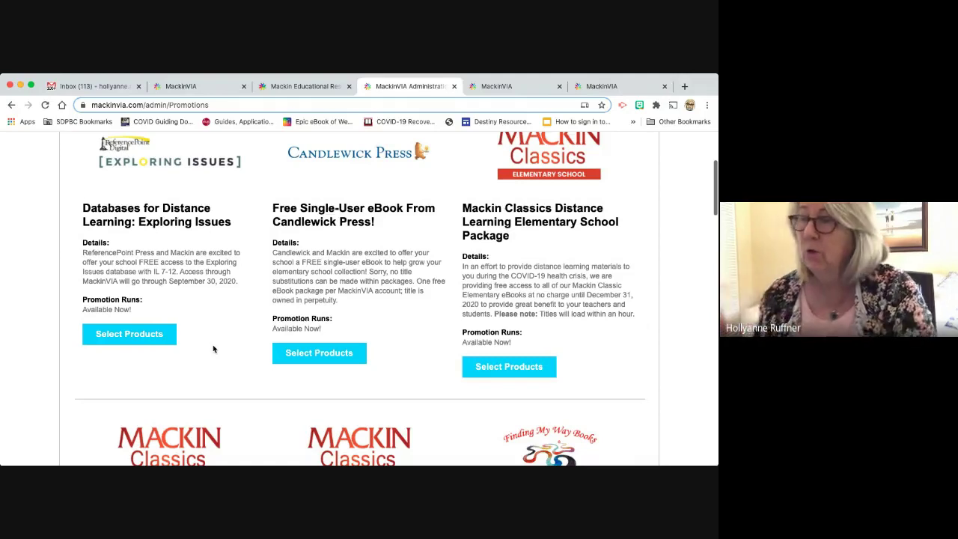
scroll(213, 352, up, 2)
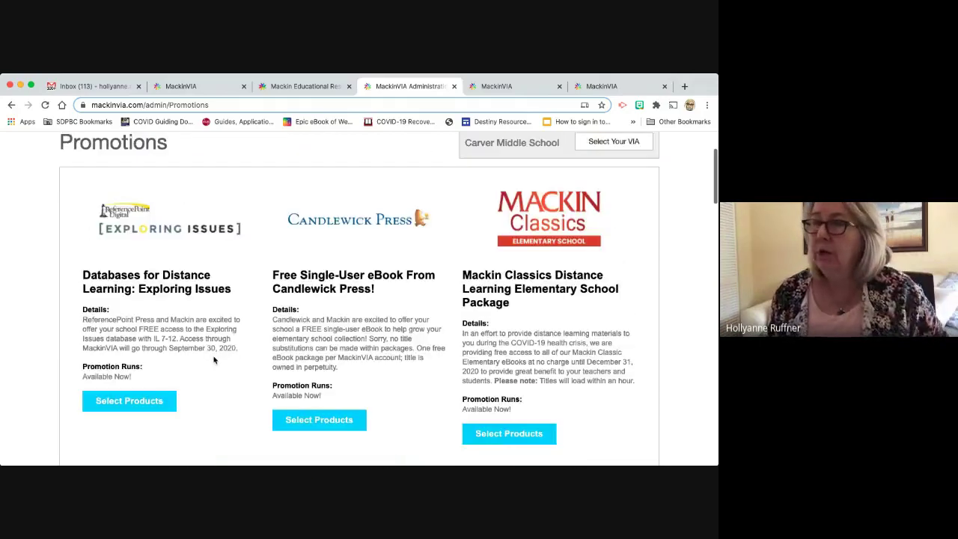
scroll(213, 361, up, 1)
scroll(157, 389, down, 1)
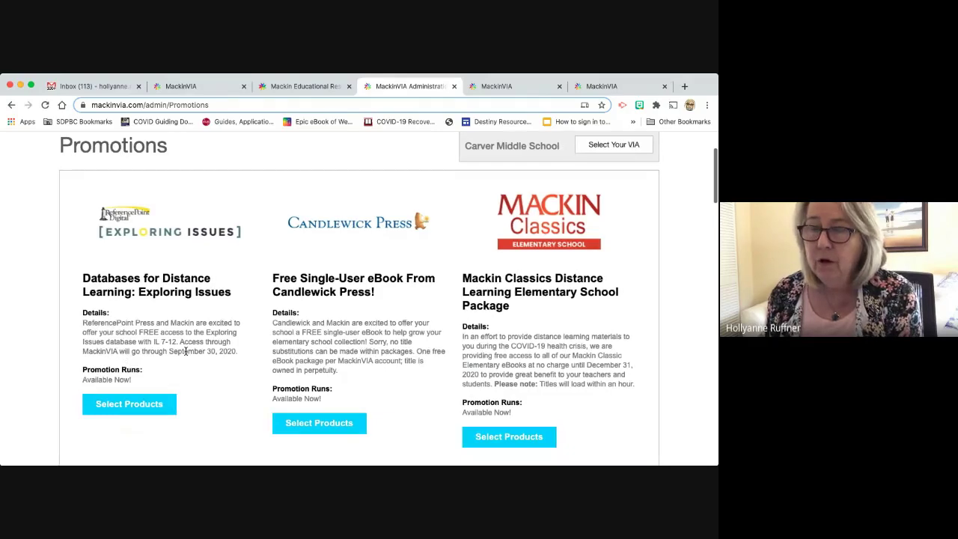
Highlight the access end date in the Exploring Issues offer and open the Integrations settings to view the integration sections.
drag(169, 350, 244, 352)
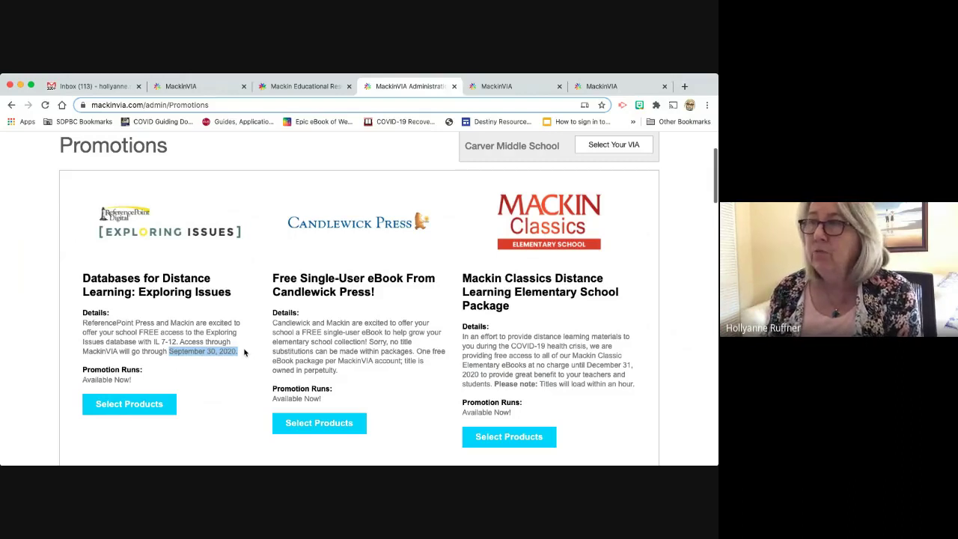
scroll(244, 352, up, 3)
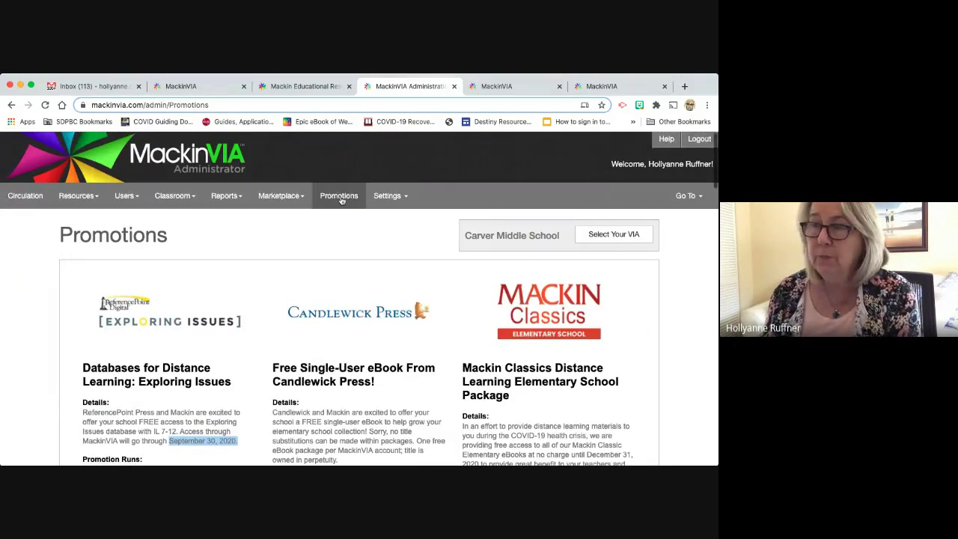
click(402, 197)
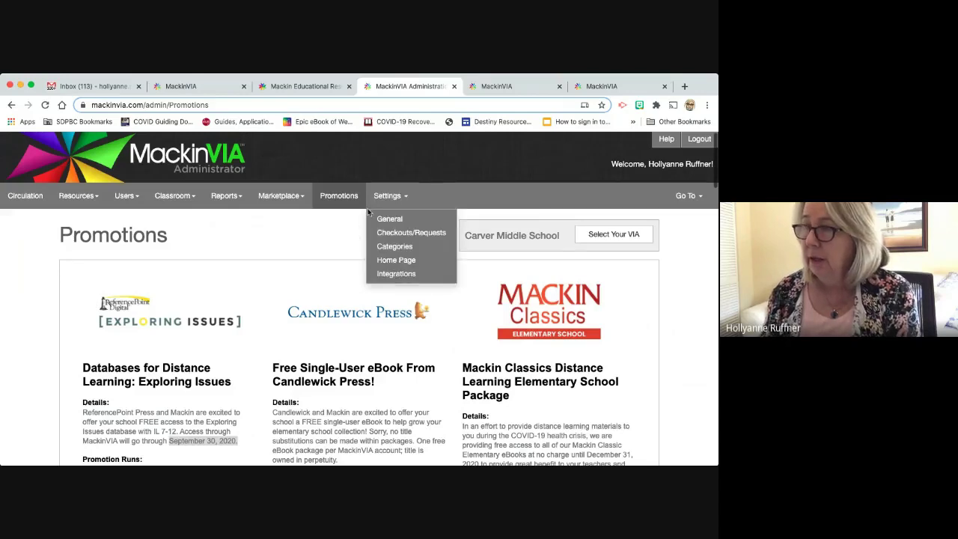
click(391, 274)
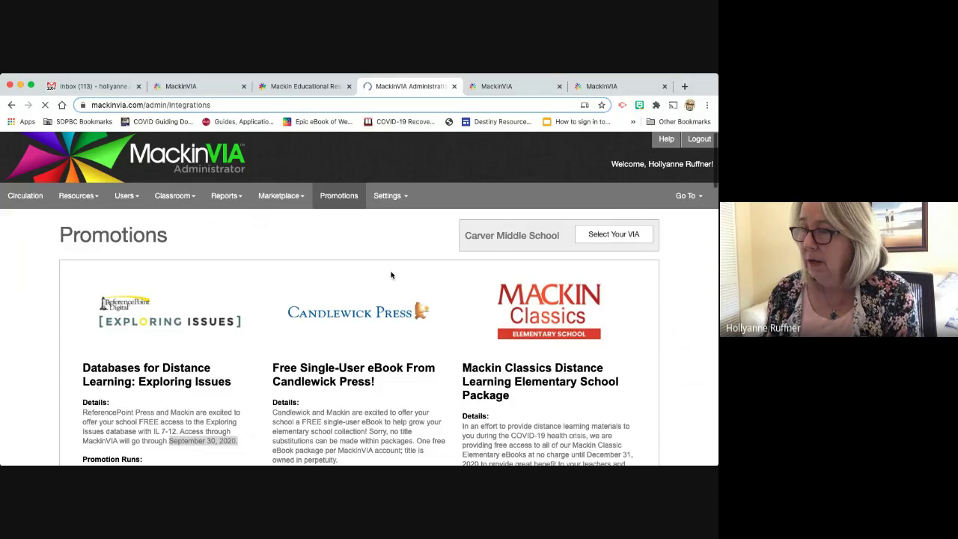
scroll(390, 275, down, 2)
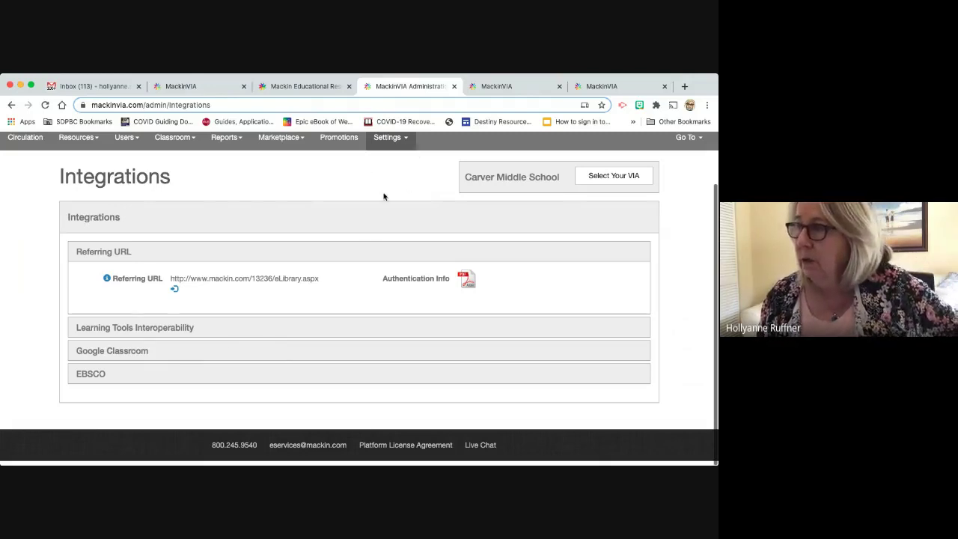
scroll(384, 196, up, 2)
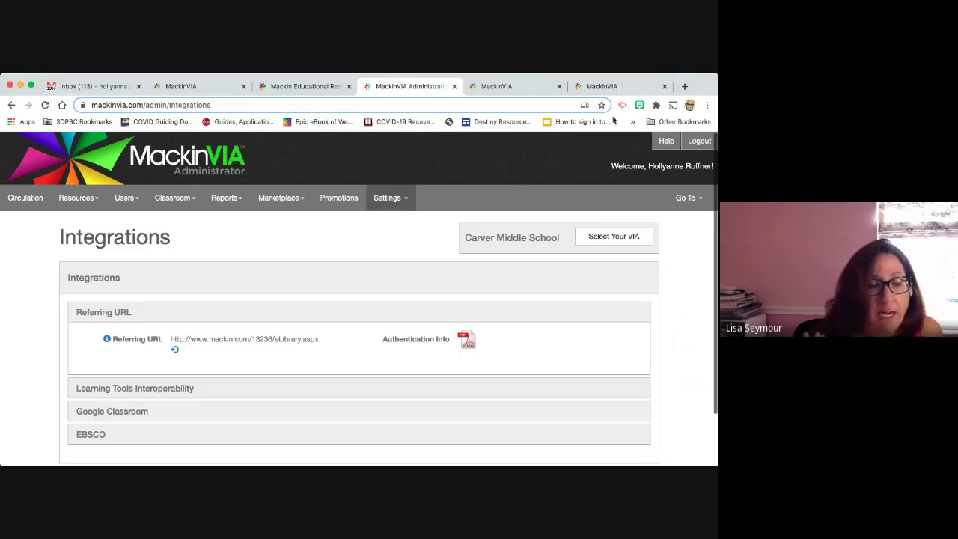
Go to the Home page of Carver Middle School's student site and look through its resource rows down to Articles from DOGOnews.
click(519, 90)
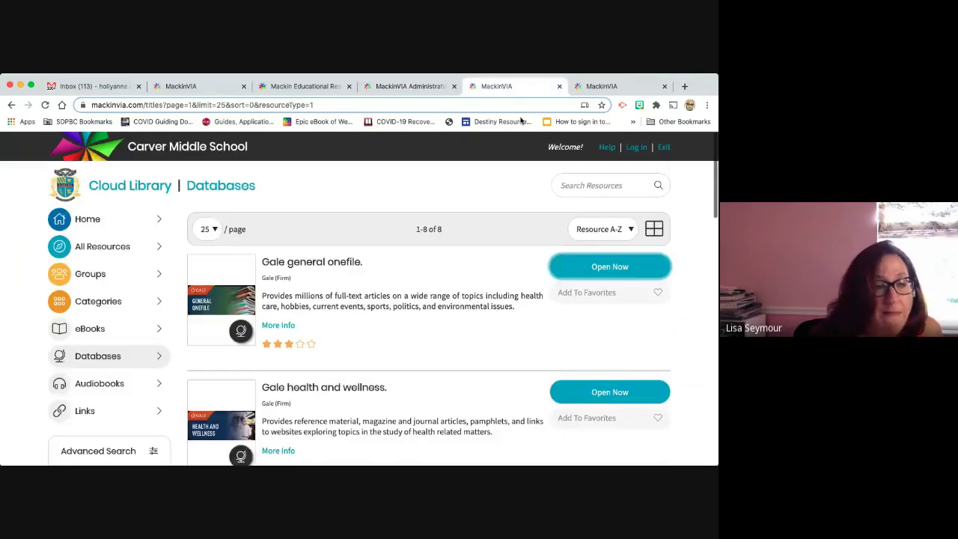
click(100, 219)
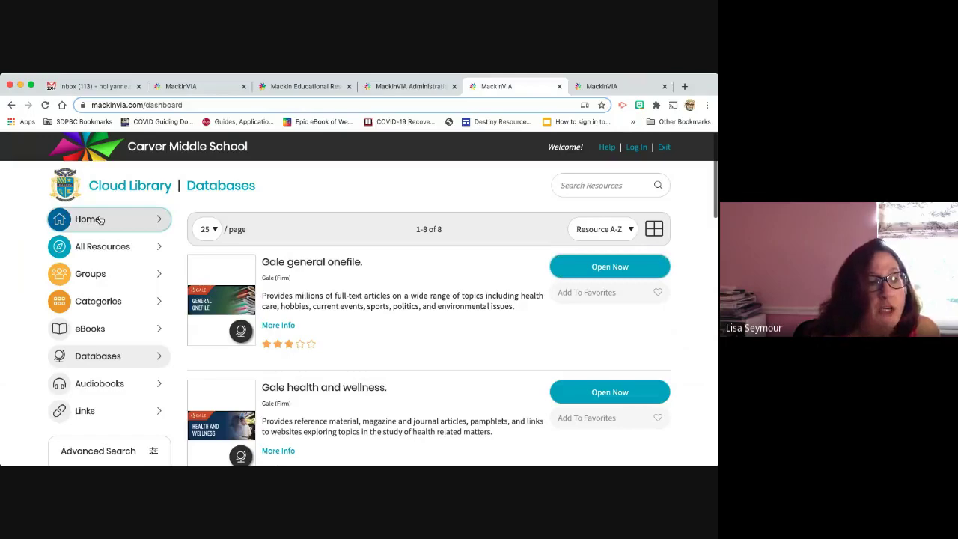
mouse_move(290, 304)
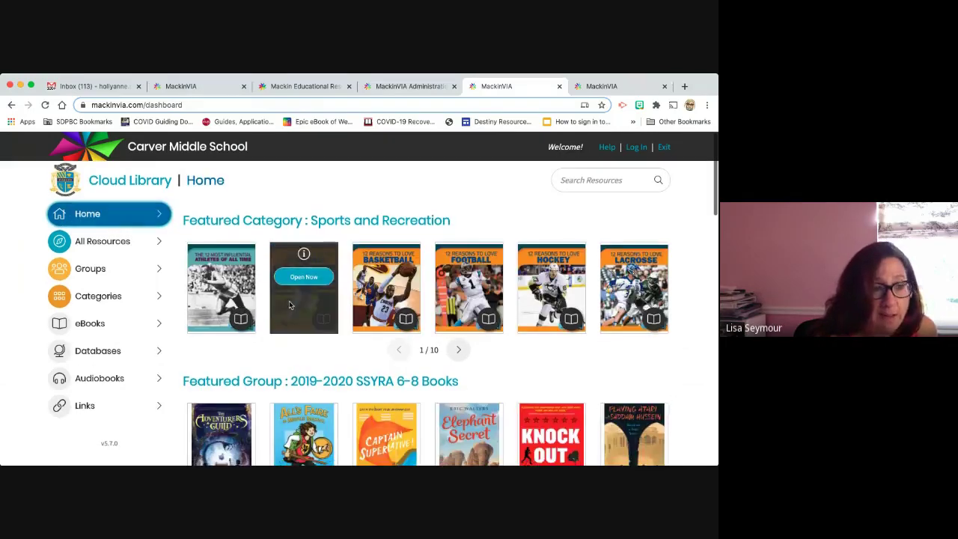
scroll(289, 305, down, 10)
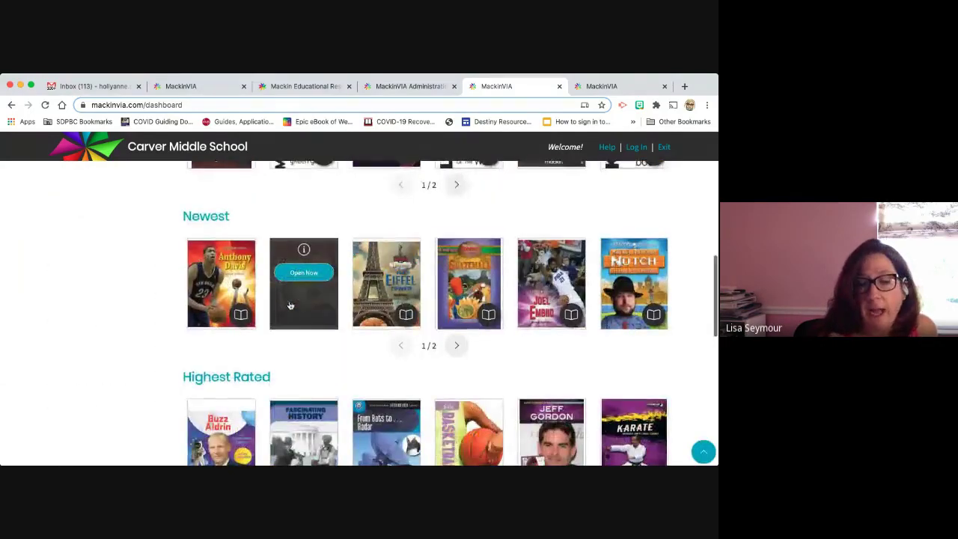
scroll(290, 304, down, 5)
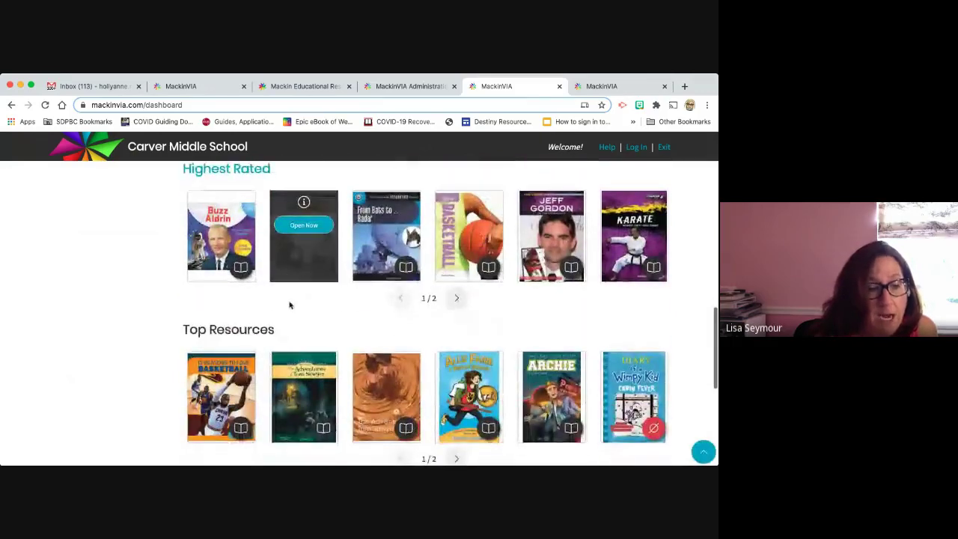
scroll(290, 305, down, 3)
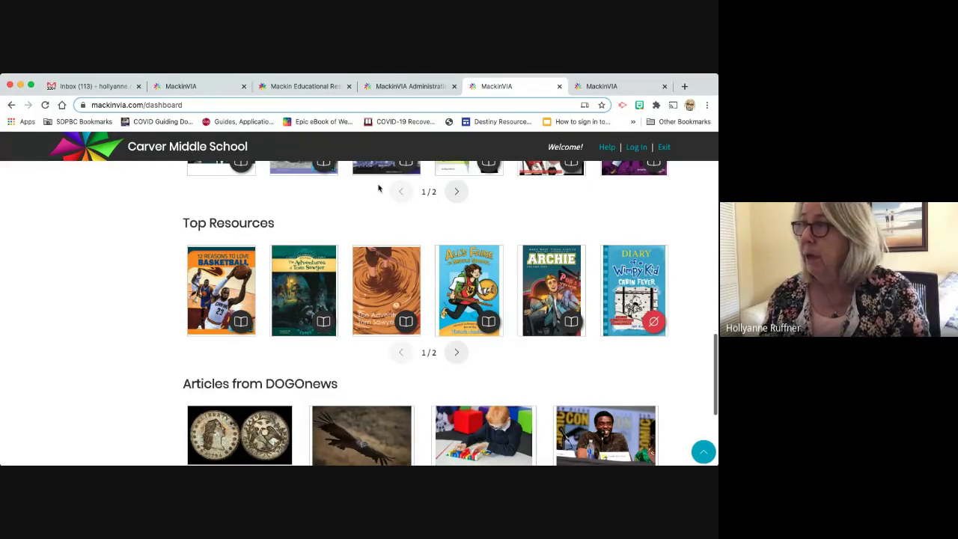
Switch to the Mackin ordering site and open the SEL List from the account's saved lists.
click(409, 87)
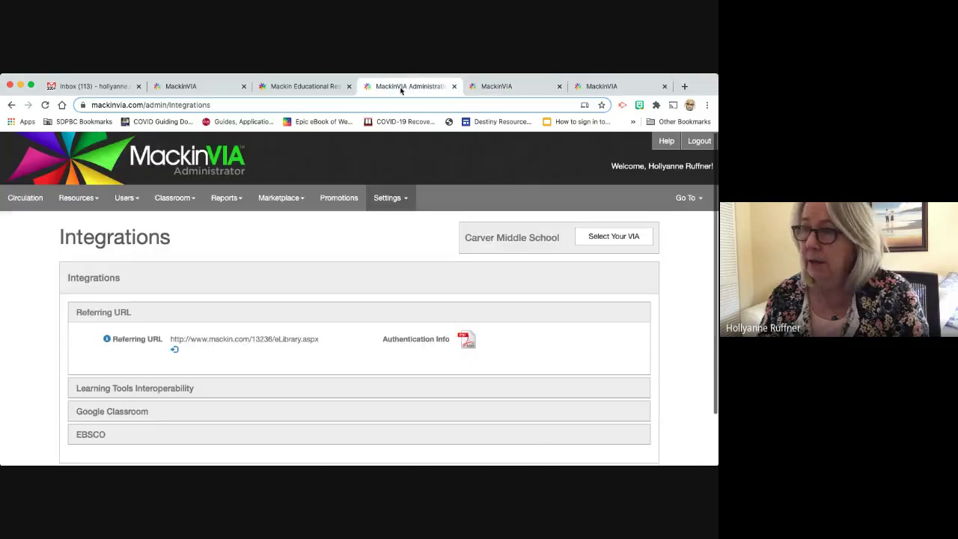
click(317, 88)
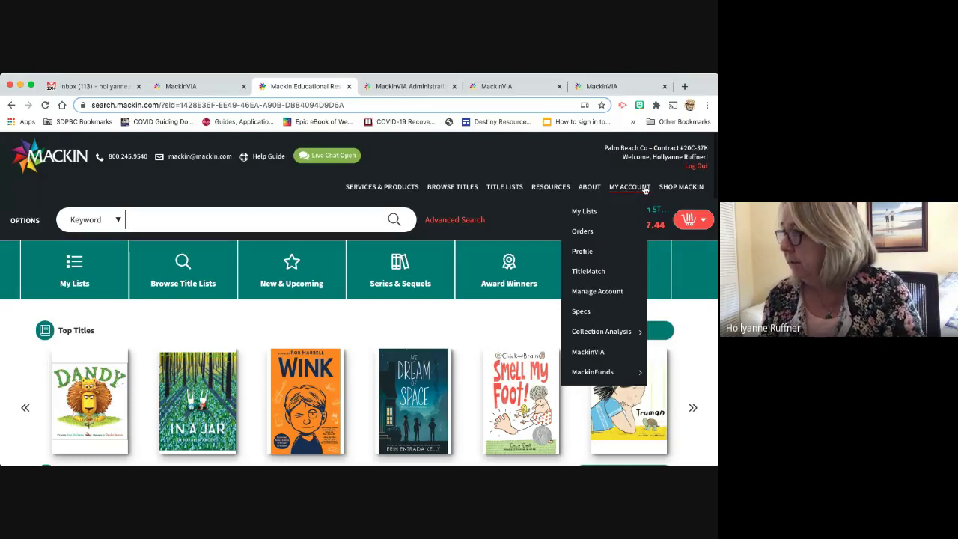
click(590, 210)
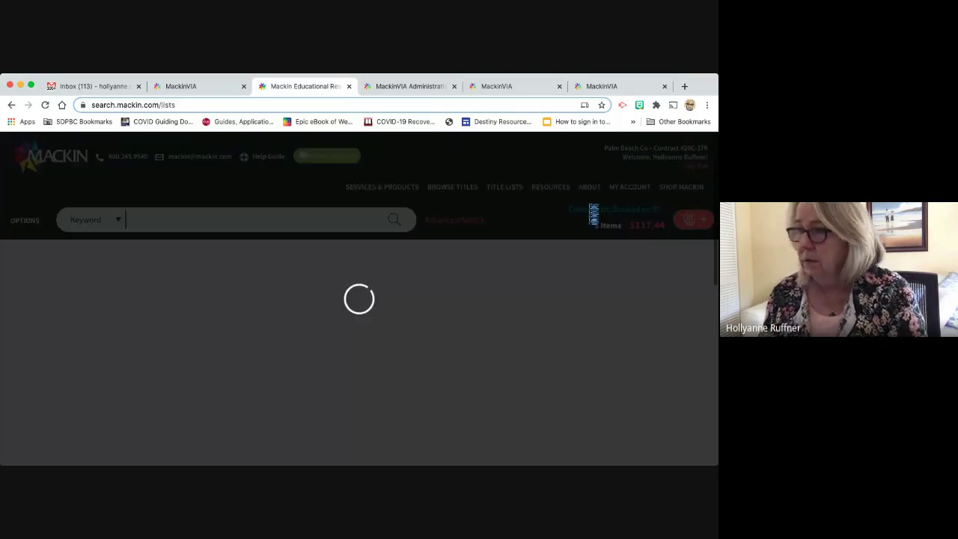
scroll(588, 225, down, 5)
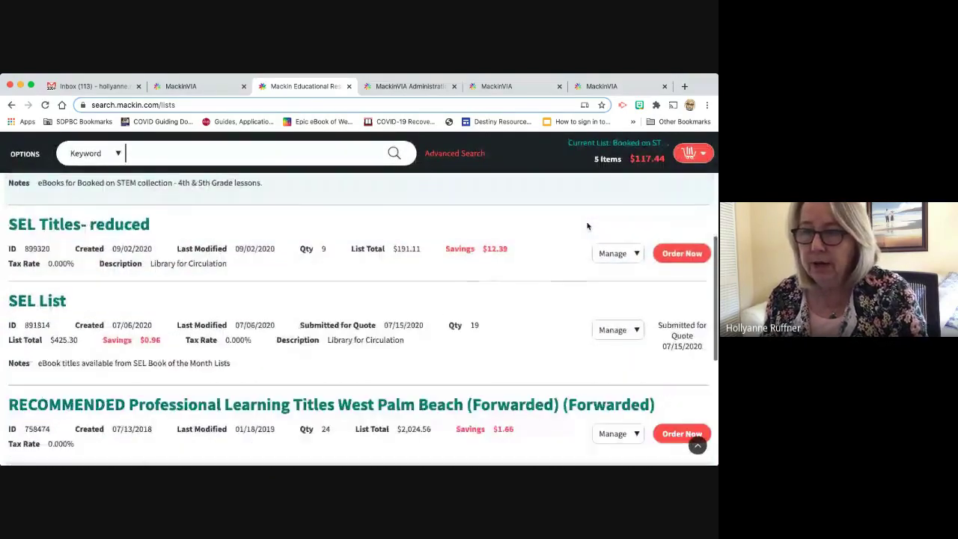
scroll(180, 286, down, 1)
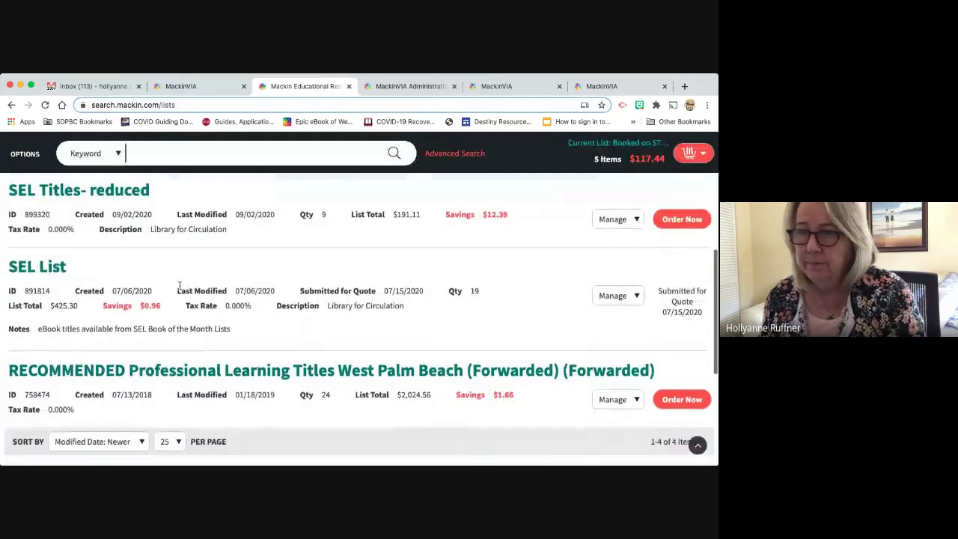
click(41, 268)
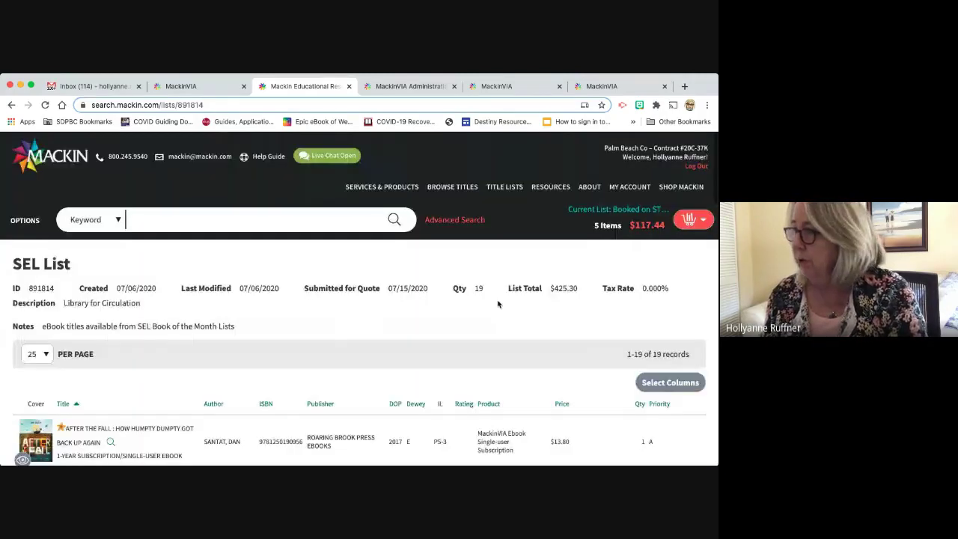
Highlight the subscription term, price and single-user licence of the All Are Welcome eBook in the SEL List.
scroll(497, 303, down, 6)
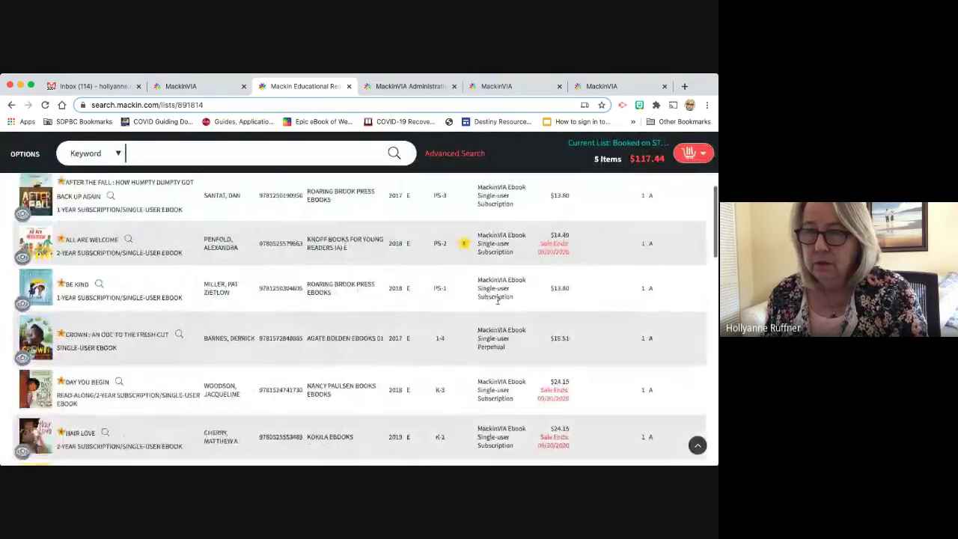
scroll(497, 299, up, 1)
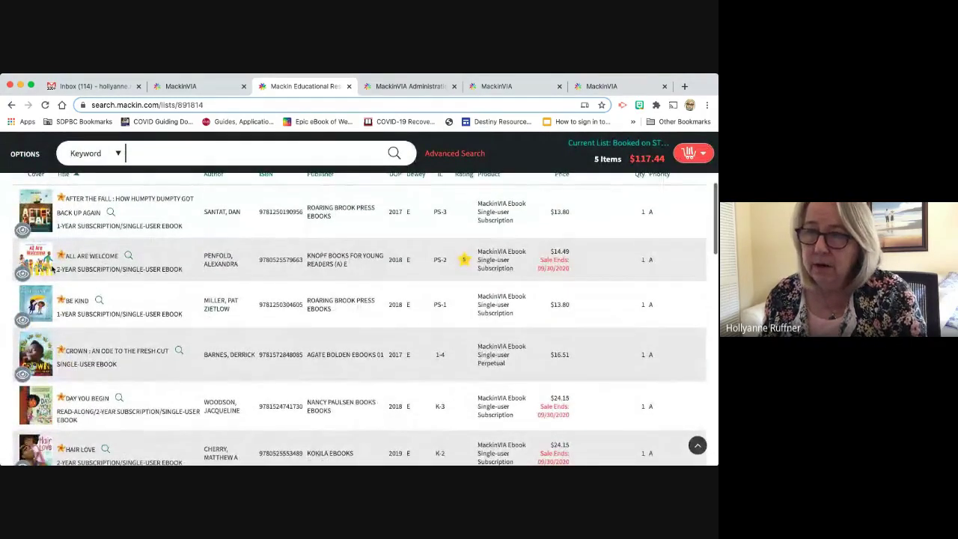
drag(55, 269, 199, 278)
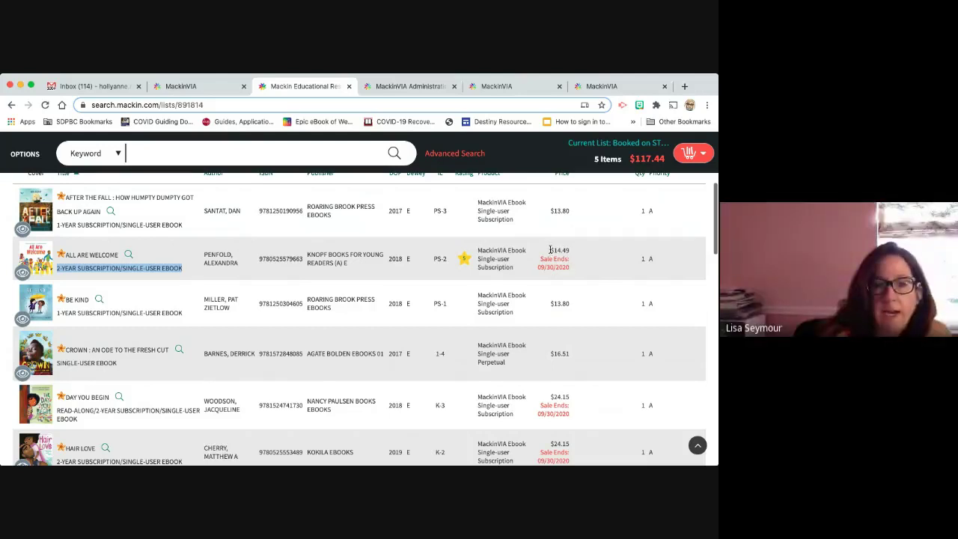
drag(550, 248, 578, 250)
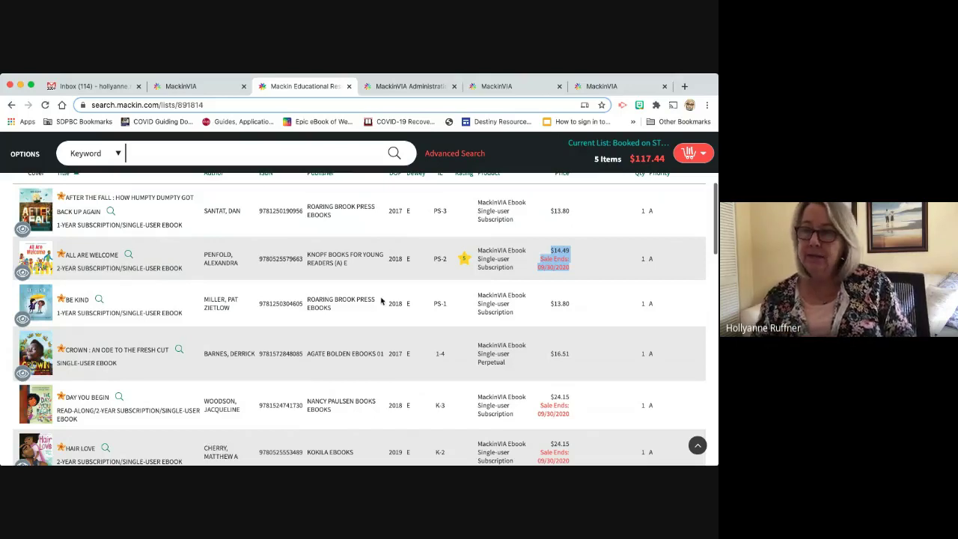
drag(123, 268, 173, 271)
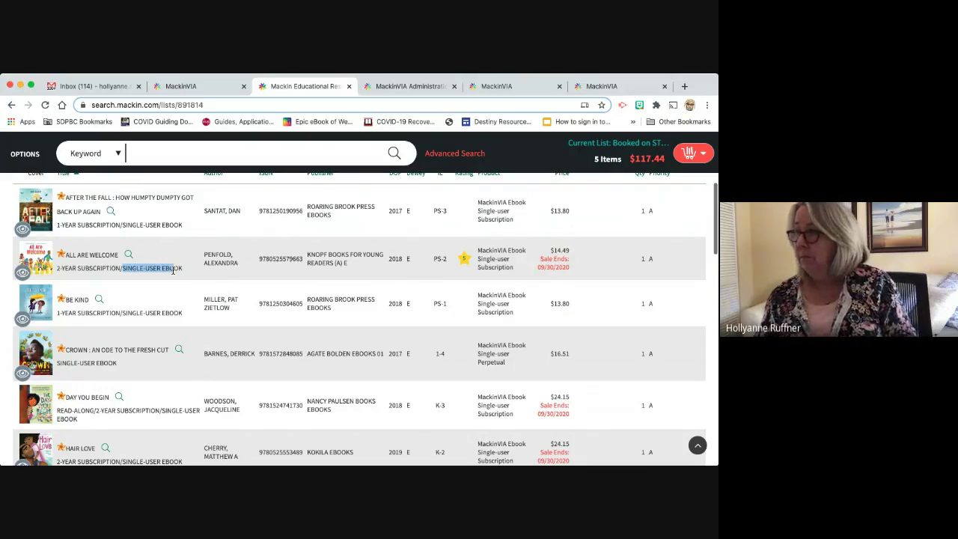
Compare the licence types of Let the Children March and Malala's Magic Pencil further down the list, highlighting the terms.
scroll(213, 315, down, 5)
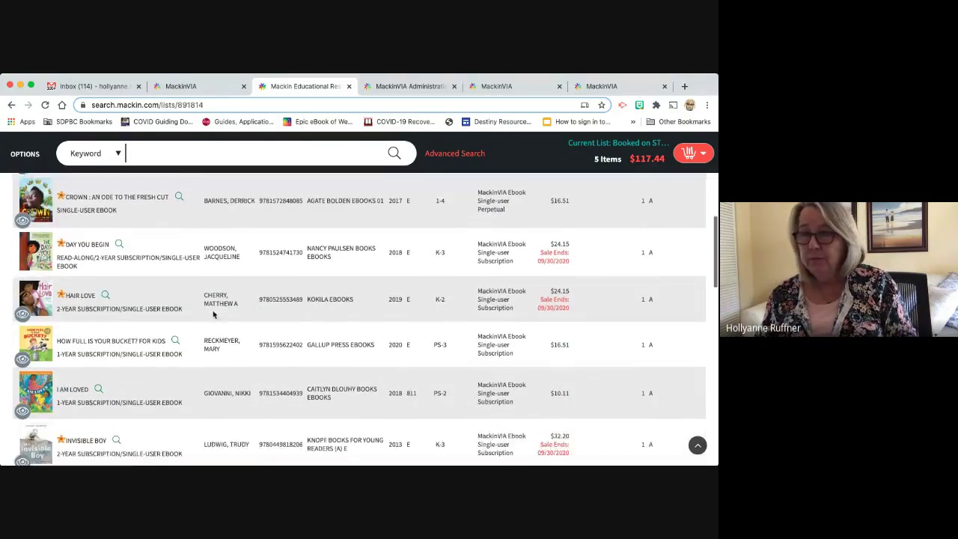
scroll(213, 315, down, 4)
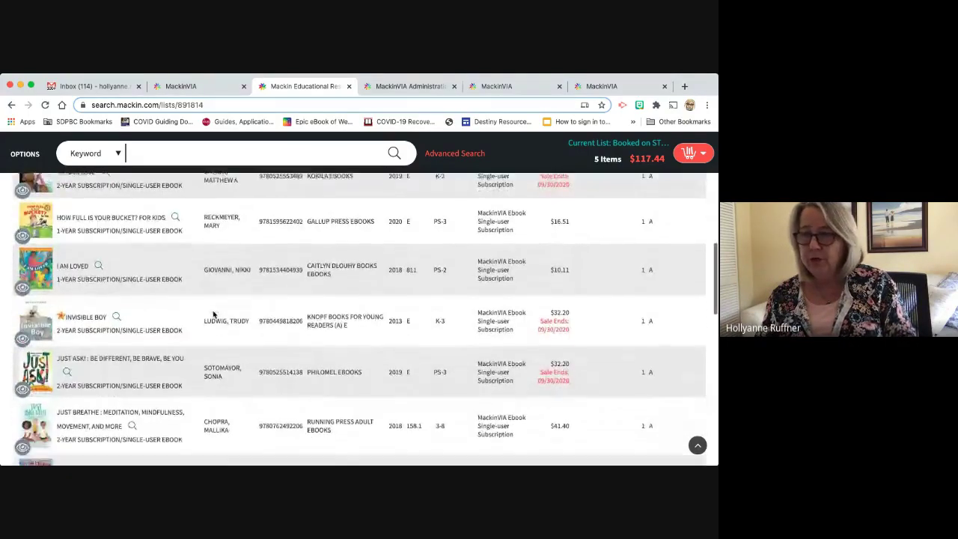
scroll(213, 315, down, 4)
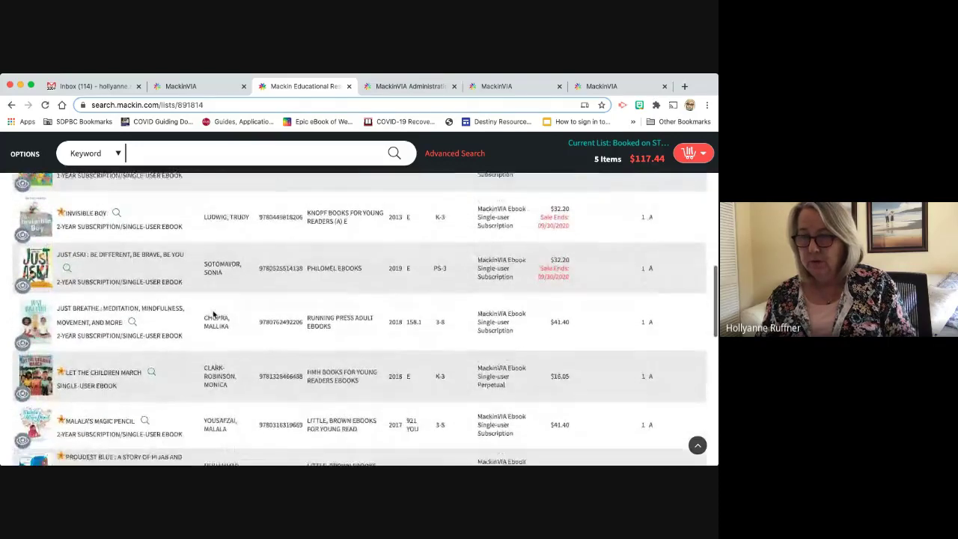
scroll(213, 315, down, 3)
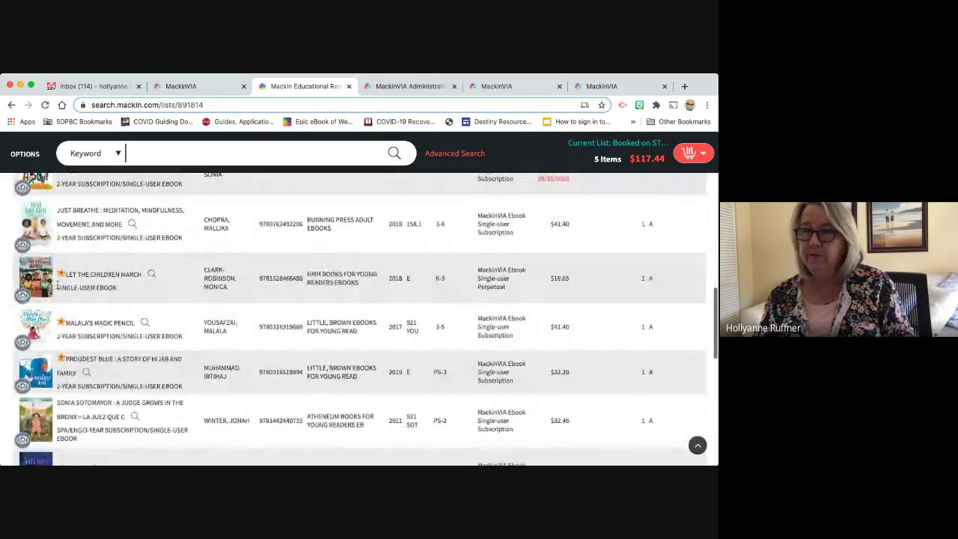
drag(56, 287, 148, 294)
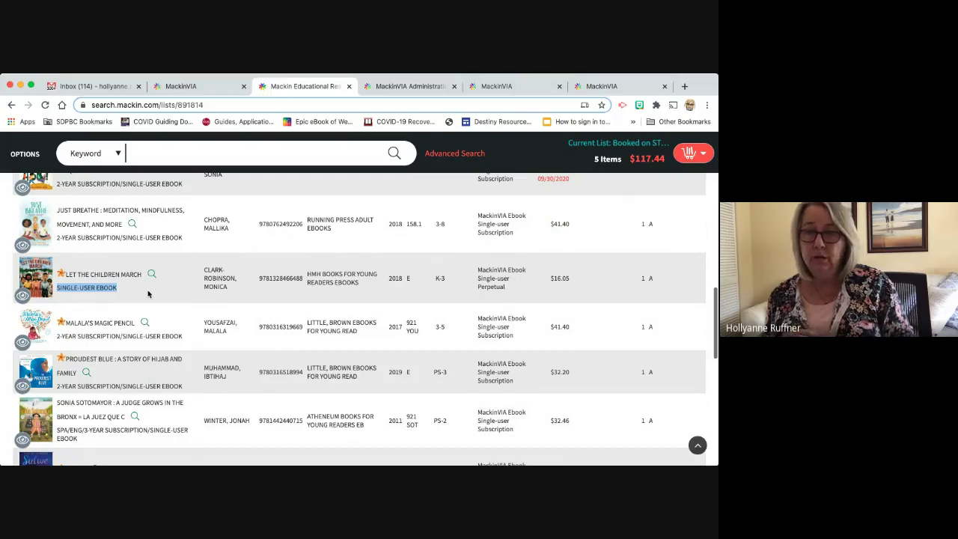
scroll(148, 294, down, 3)
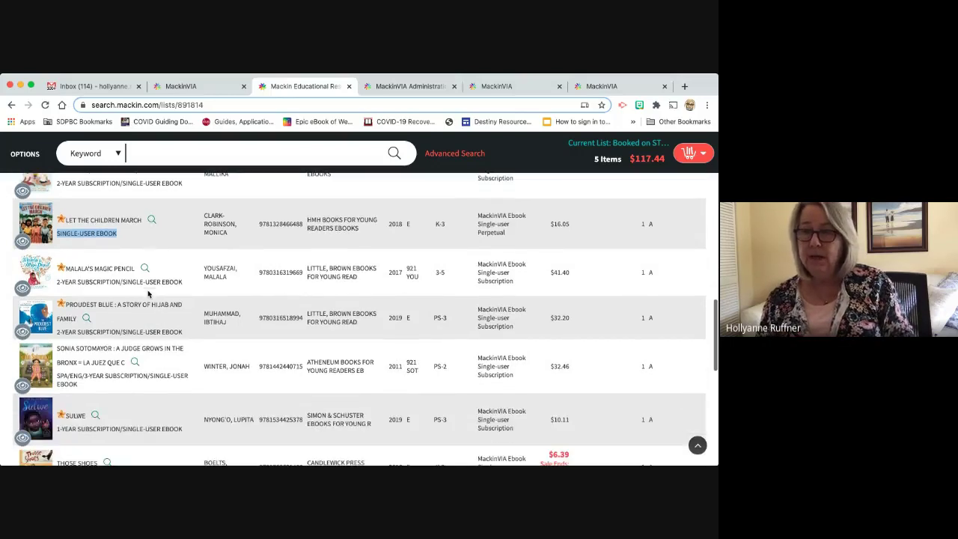
double_click(118, 282)
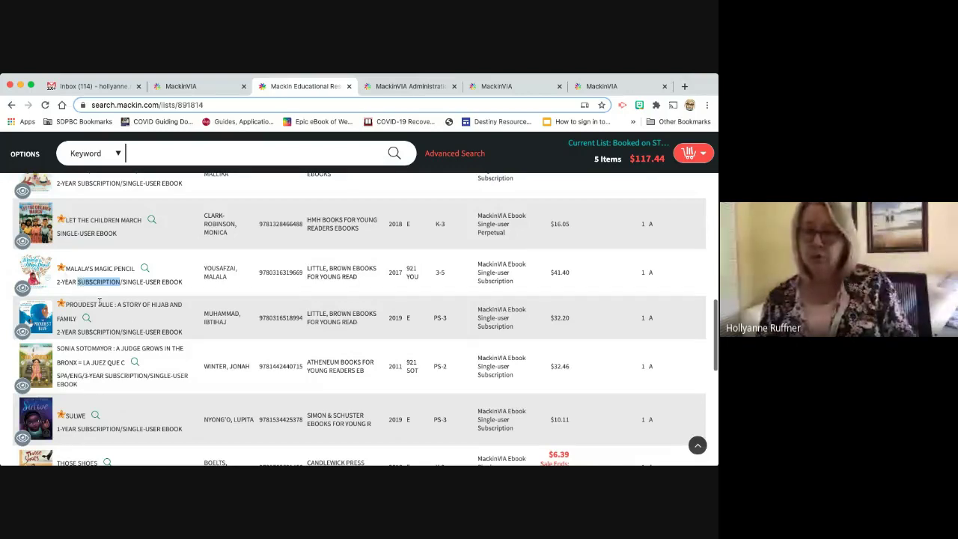
Highlight the subscription term of Sulwe and the single-user licence of Wangari's Trees of Peace near the end of the list.
scroll(99, 302, down, 4)
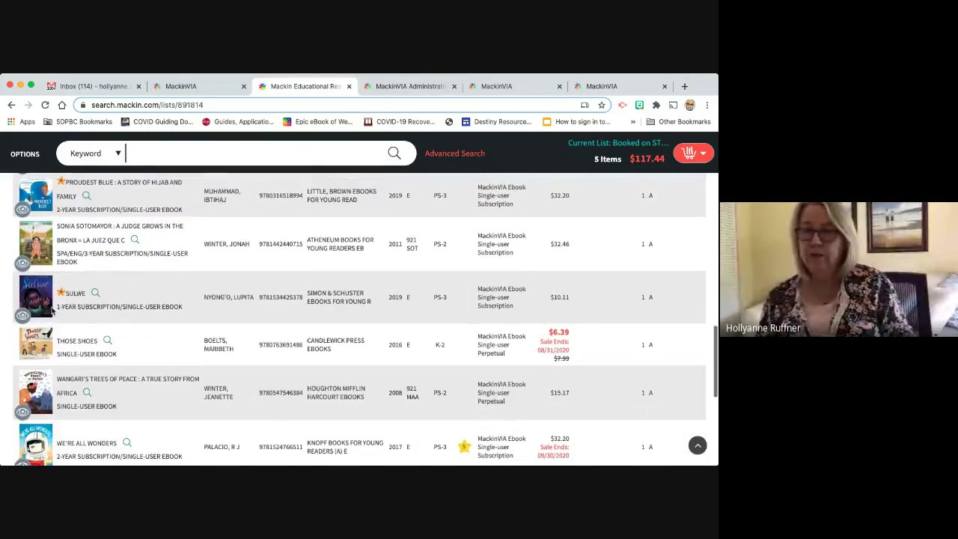
scroll(51, 308, down, 1)
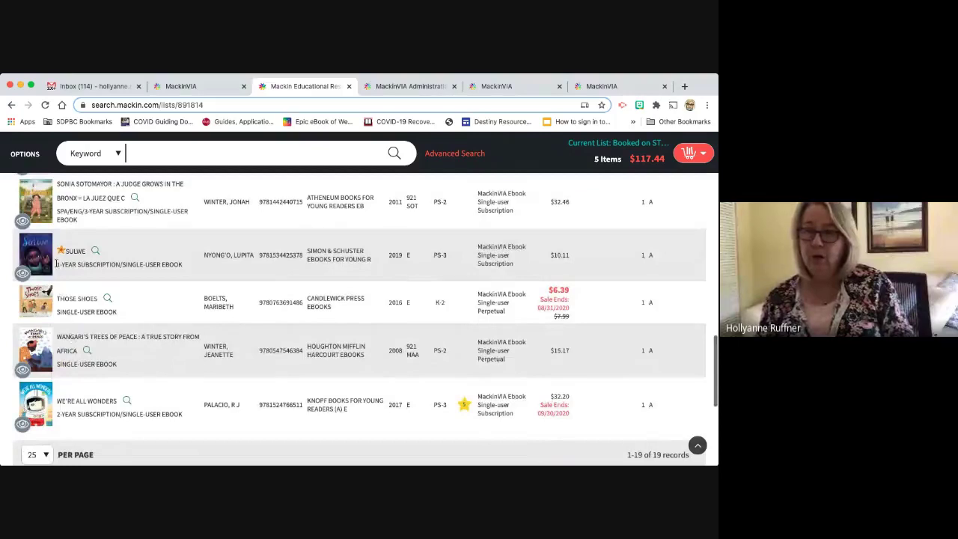
drag(56, 264, 124, 267)
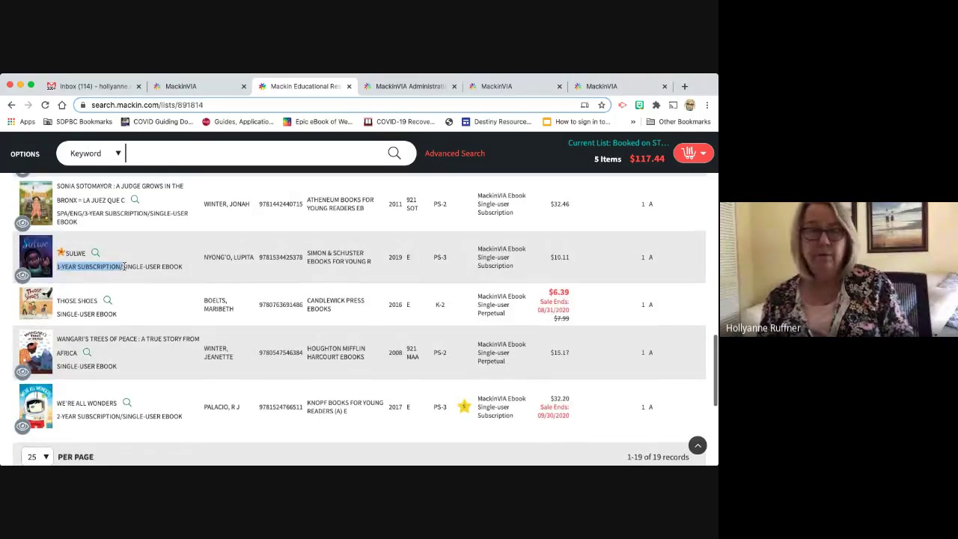
scroll(124, 273, down, 3)
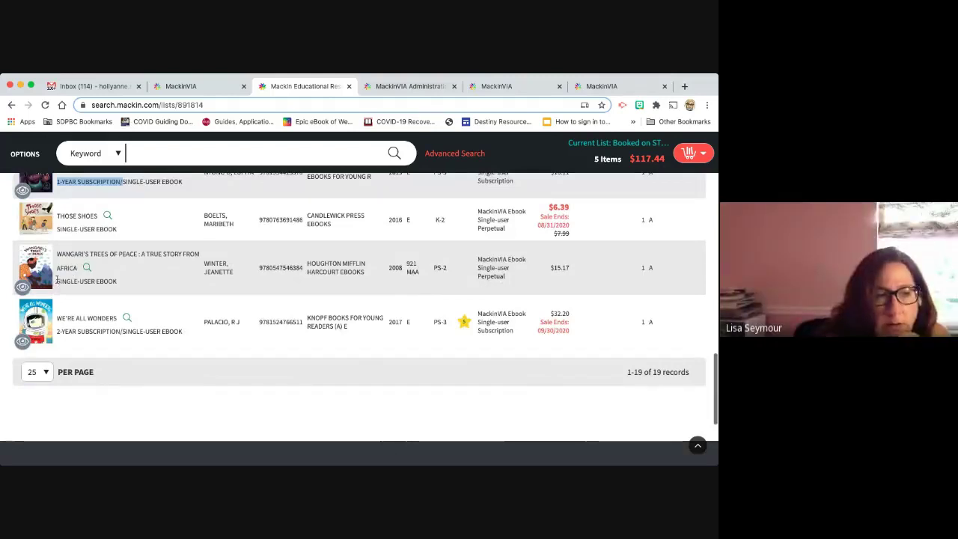
drag(55, 283, 133, 286)
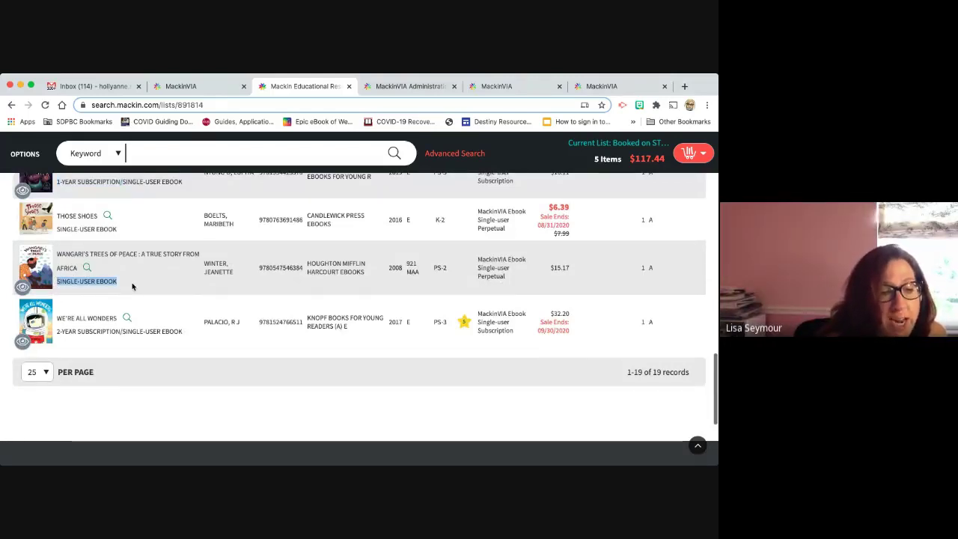
scroll(133, 286, down, 2)
scroll(132, 287, up, 4)
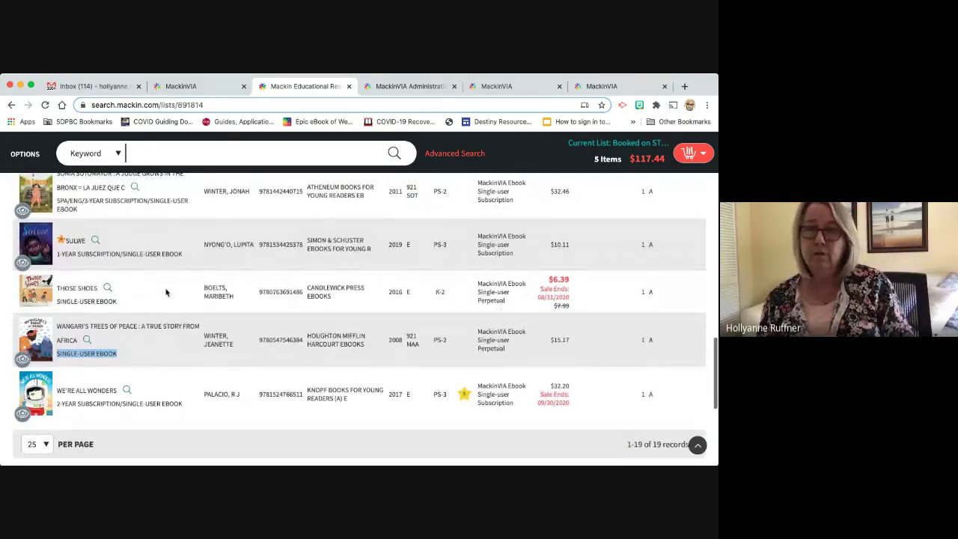
scroll(165, 289, up, 5)
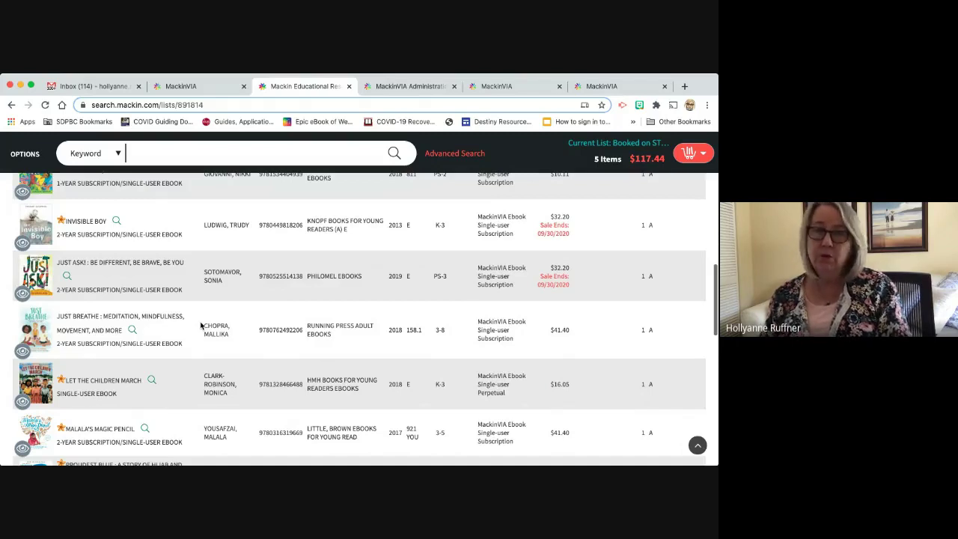
scroll(201, 326, down, 2)
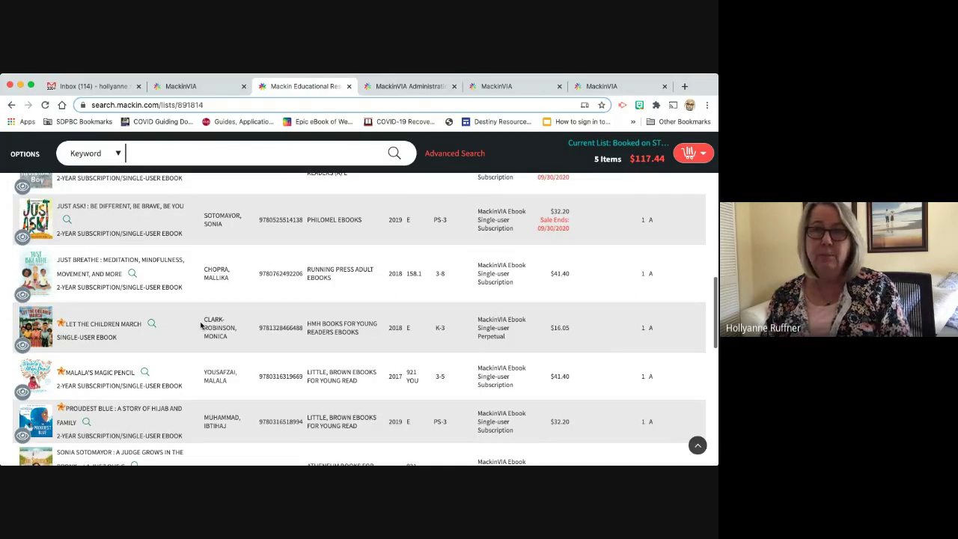
scroll(201, 326, up, 2)
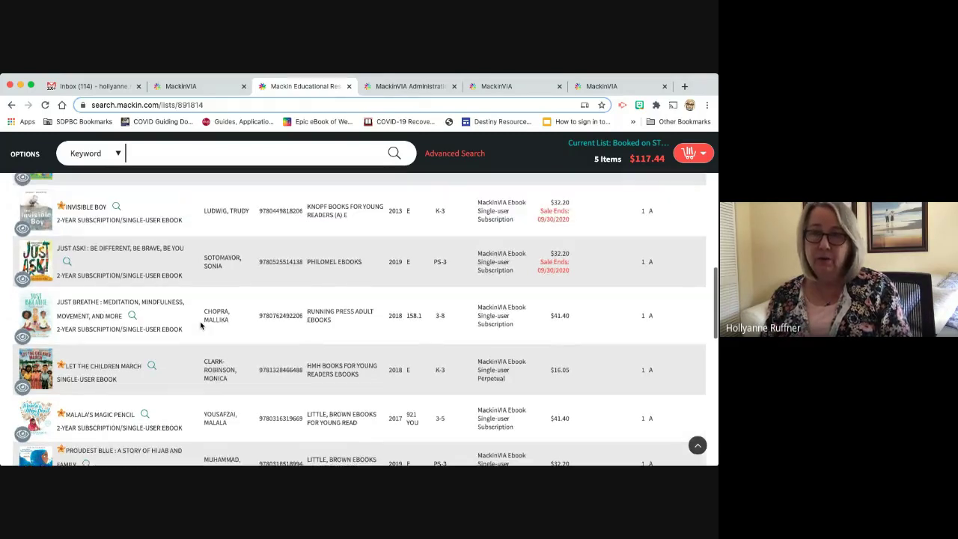